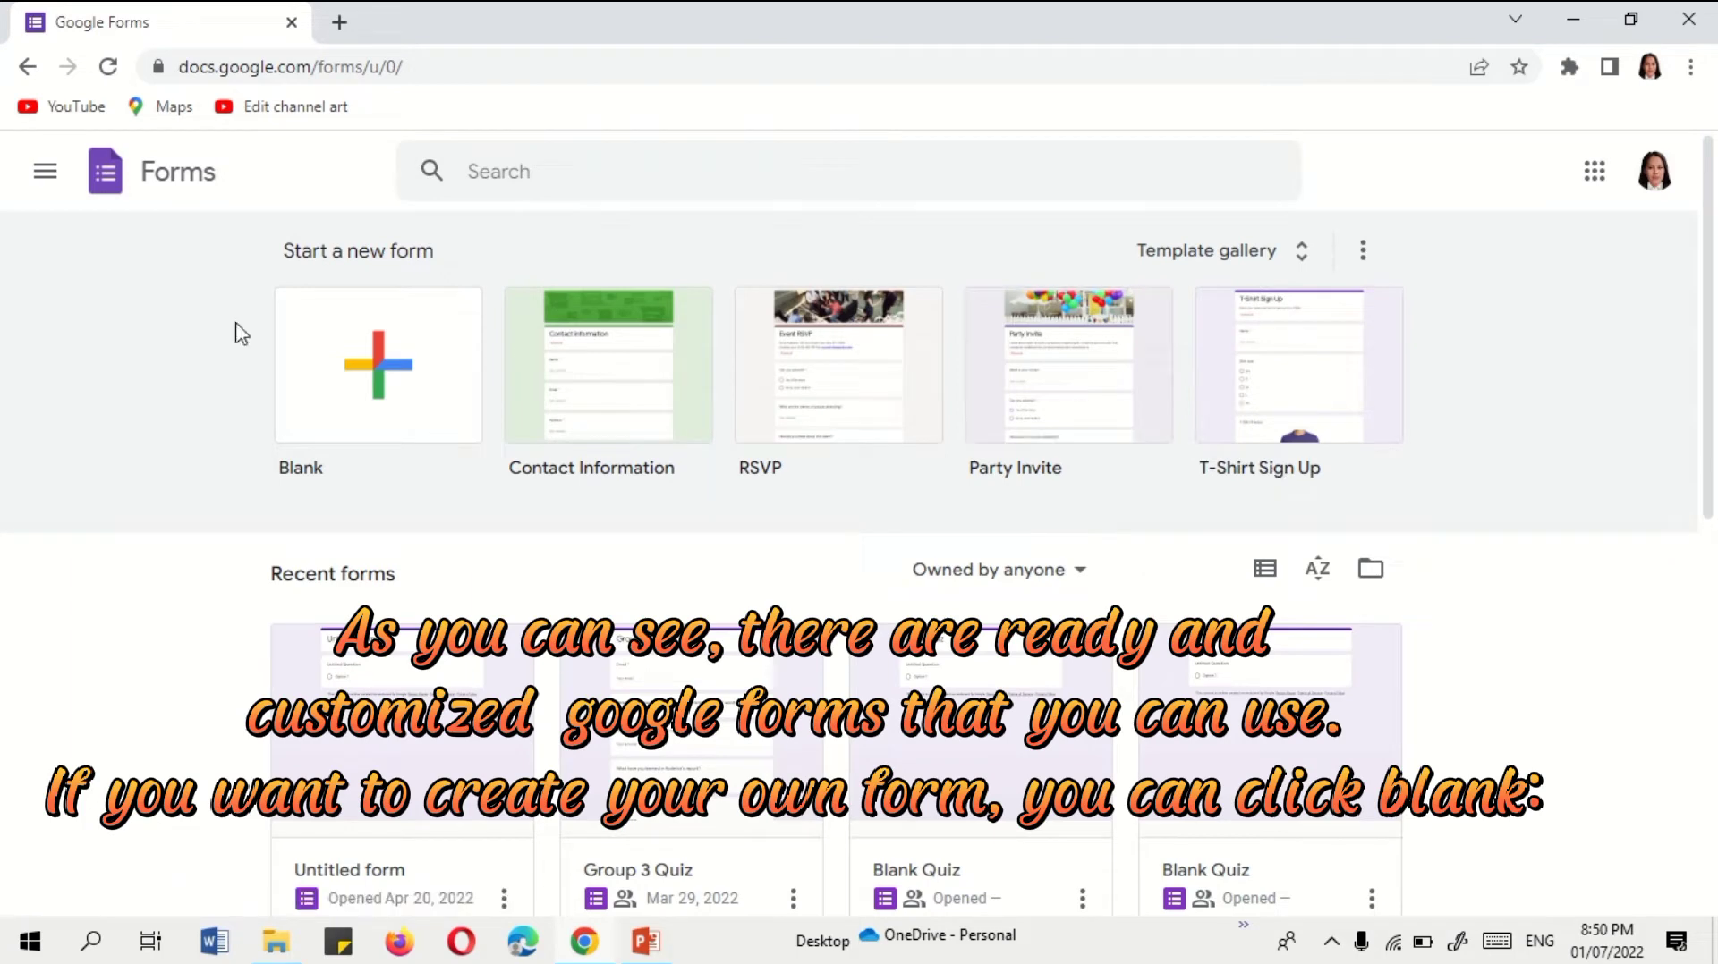
- Create a new blank form and title it "Periodical Examination in Science"
{"action": "left_click", "coordinate": [385, 361]}
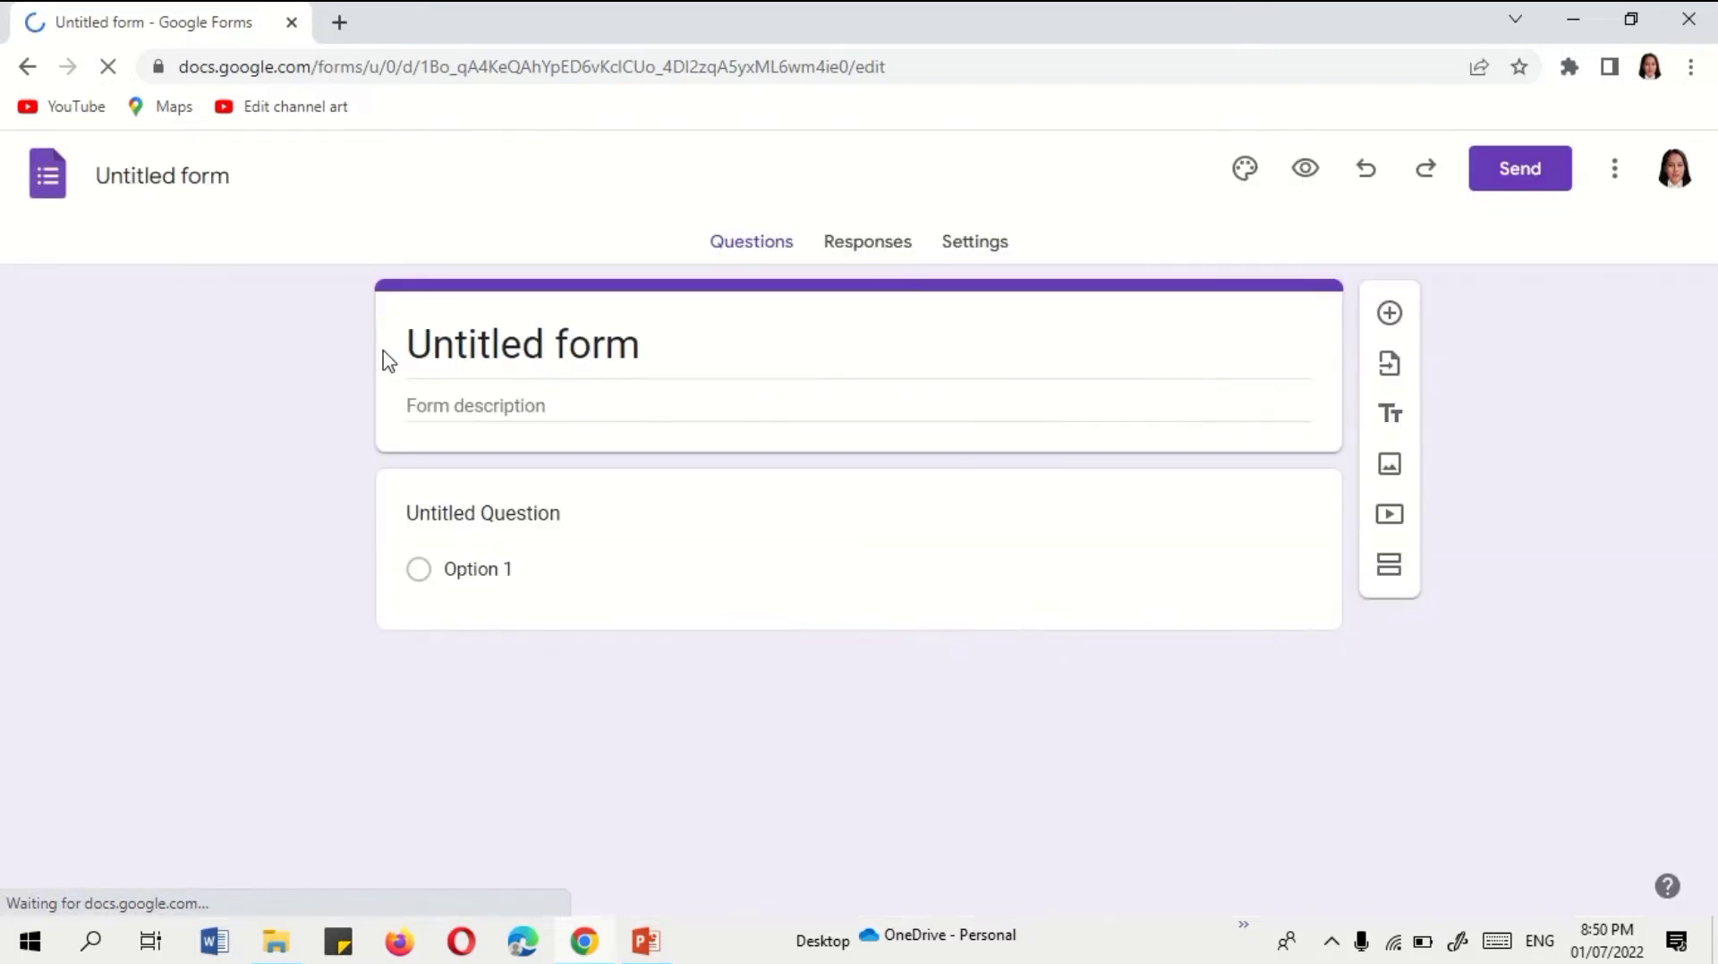
{"action": "left_click", "coordinate": [644, 357]}
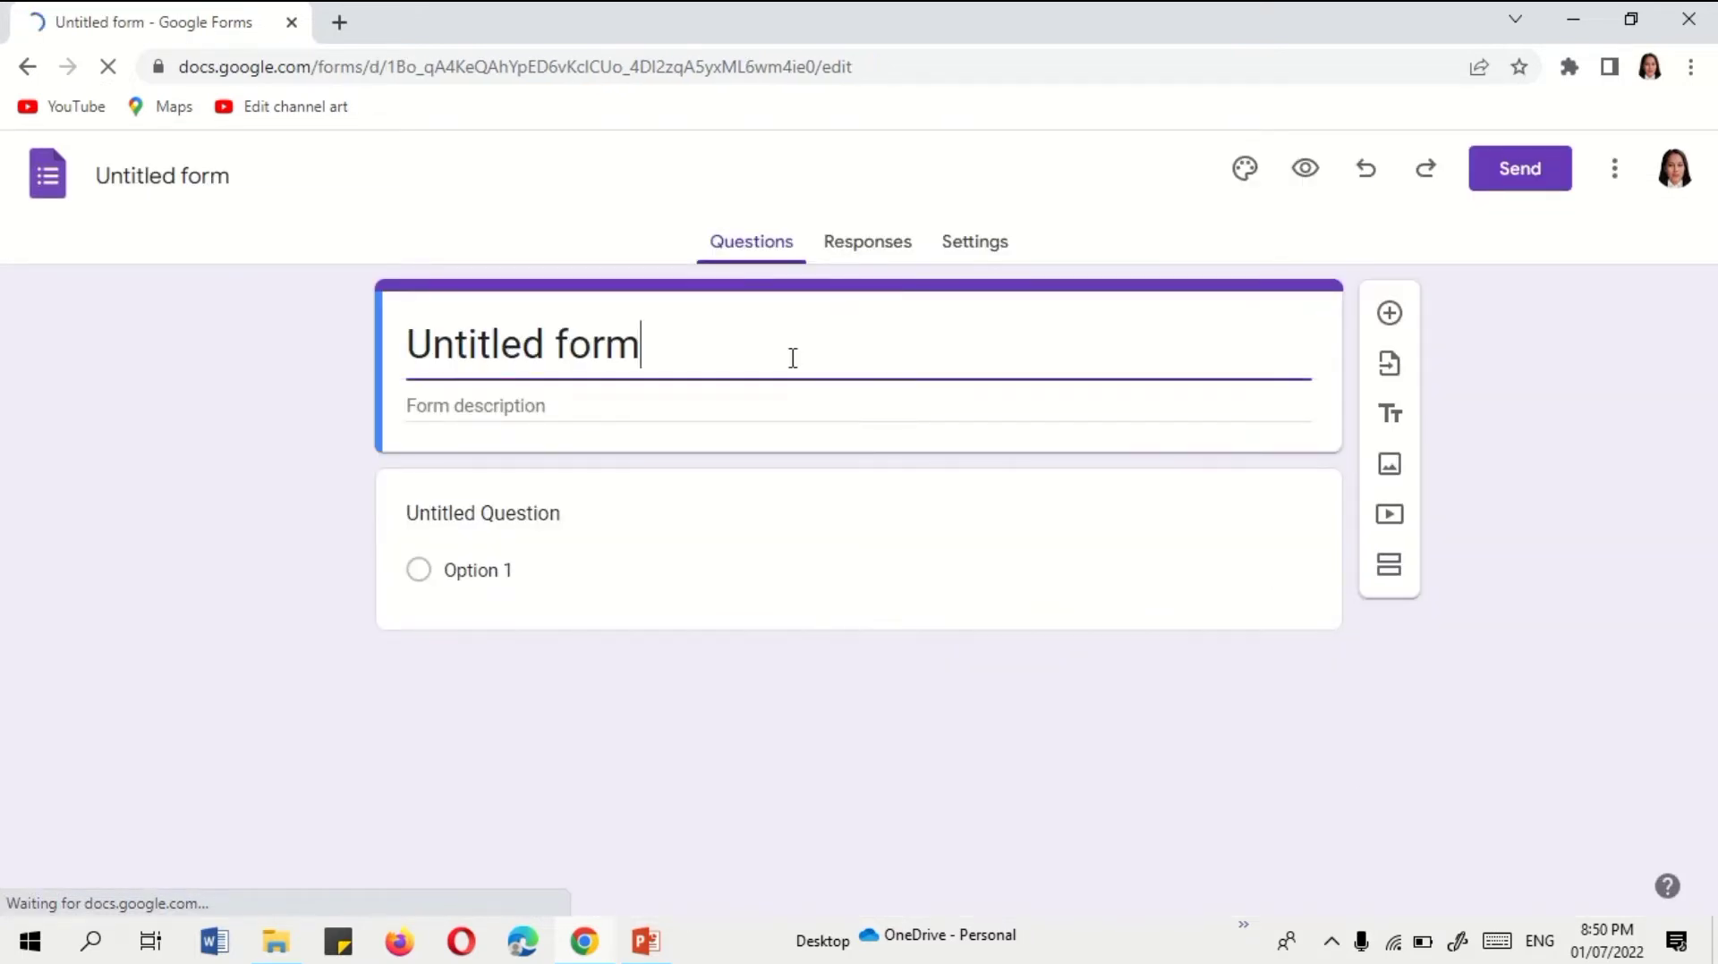
{"action": "triple_click", "coordinate": [452, 348]}
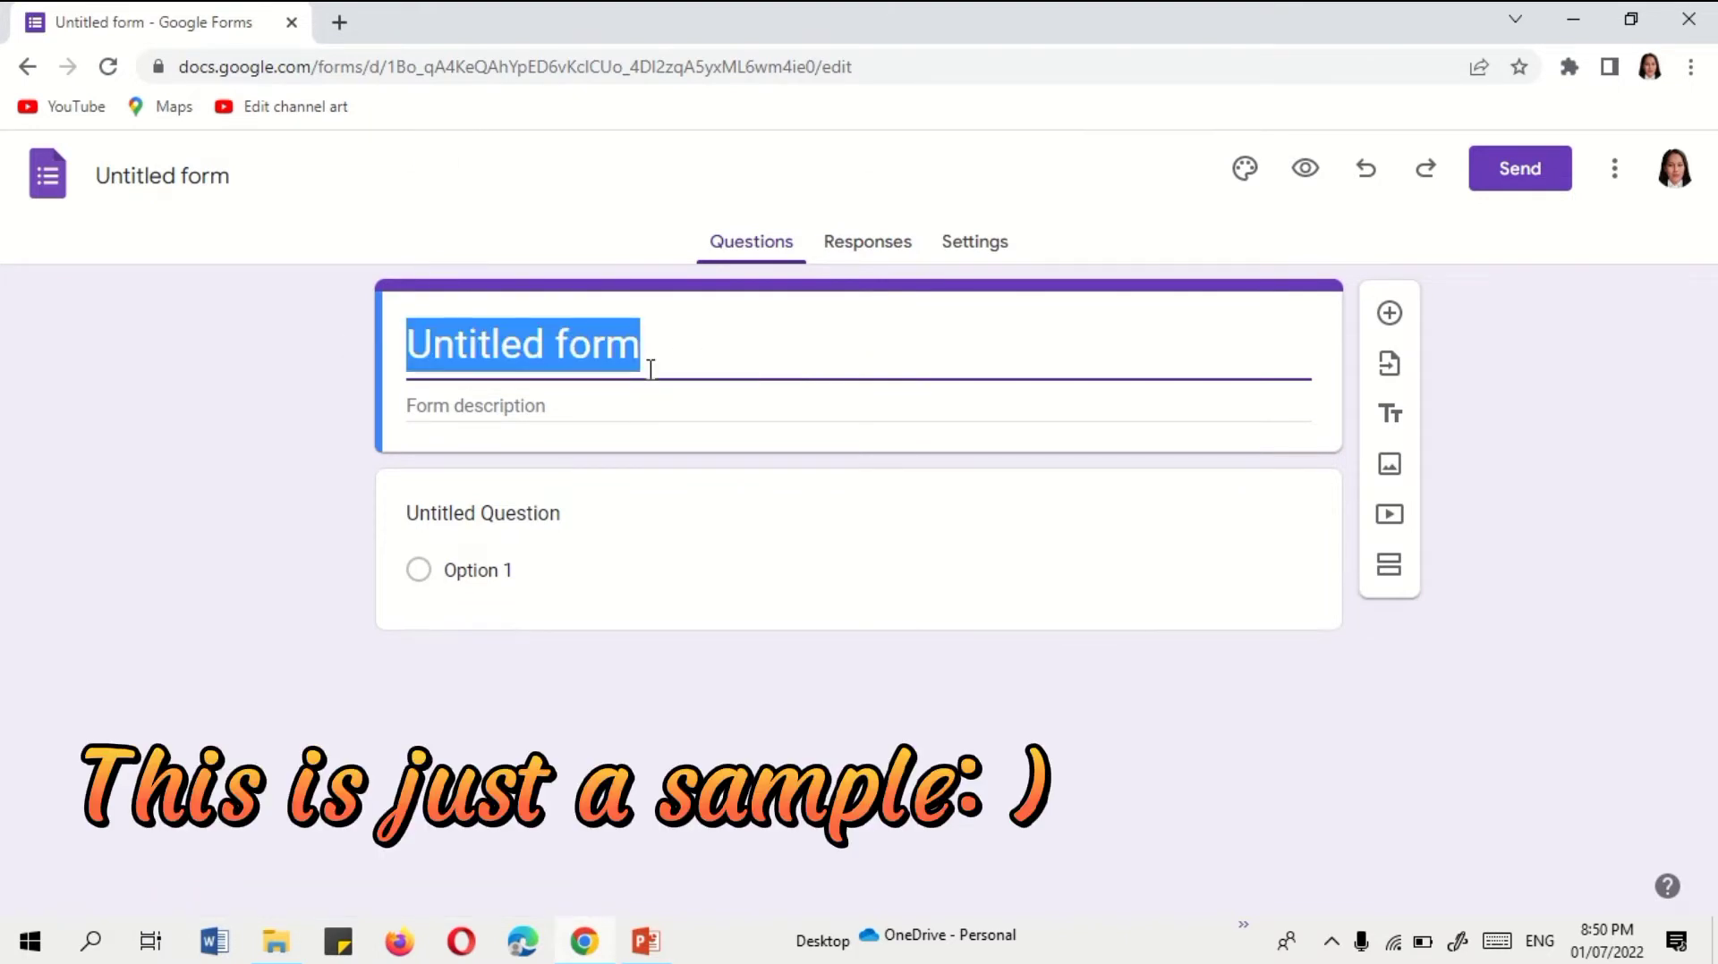
{"action": "type", "text": "q"}
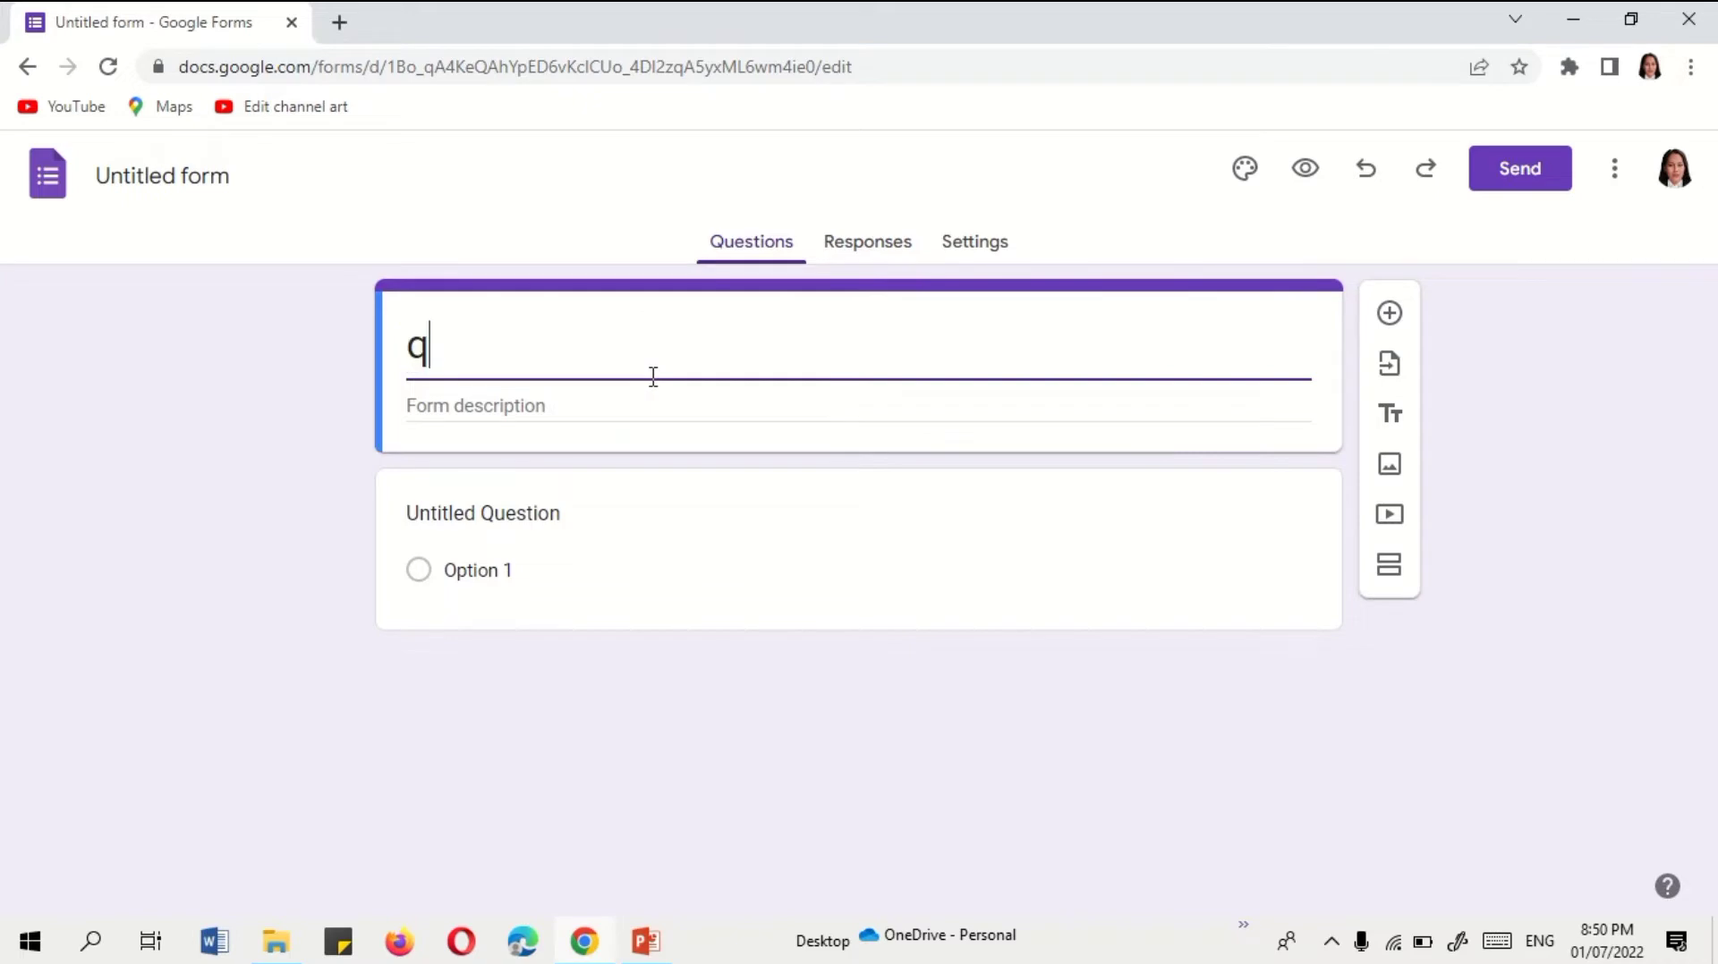
{"action": "key", "text": "BackSpace"}
{"action": "type", "text": "Ped"}
{"action": "key", "text": "BackSpace"}
{"action": "type", "text": "ri"}
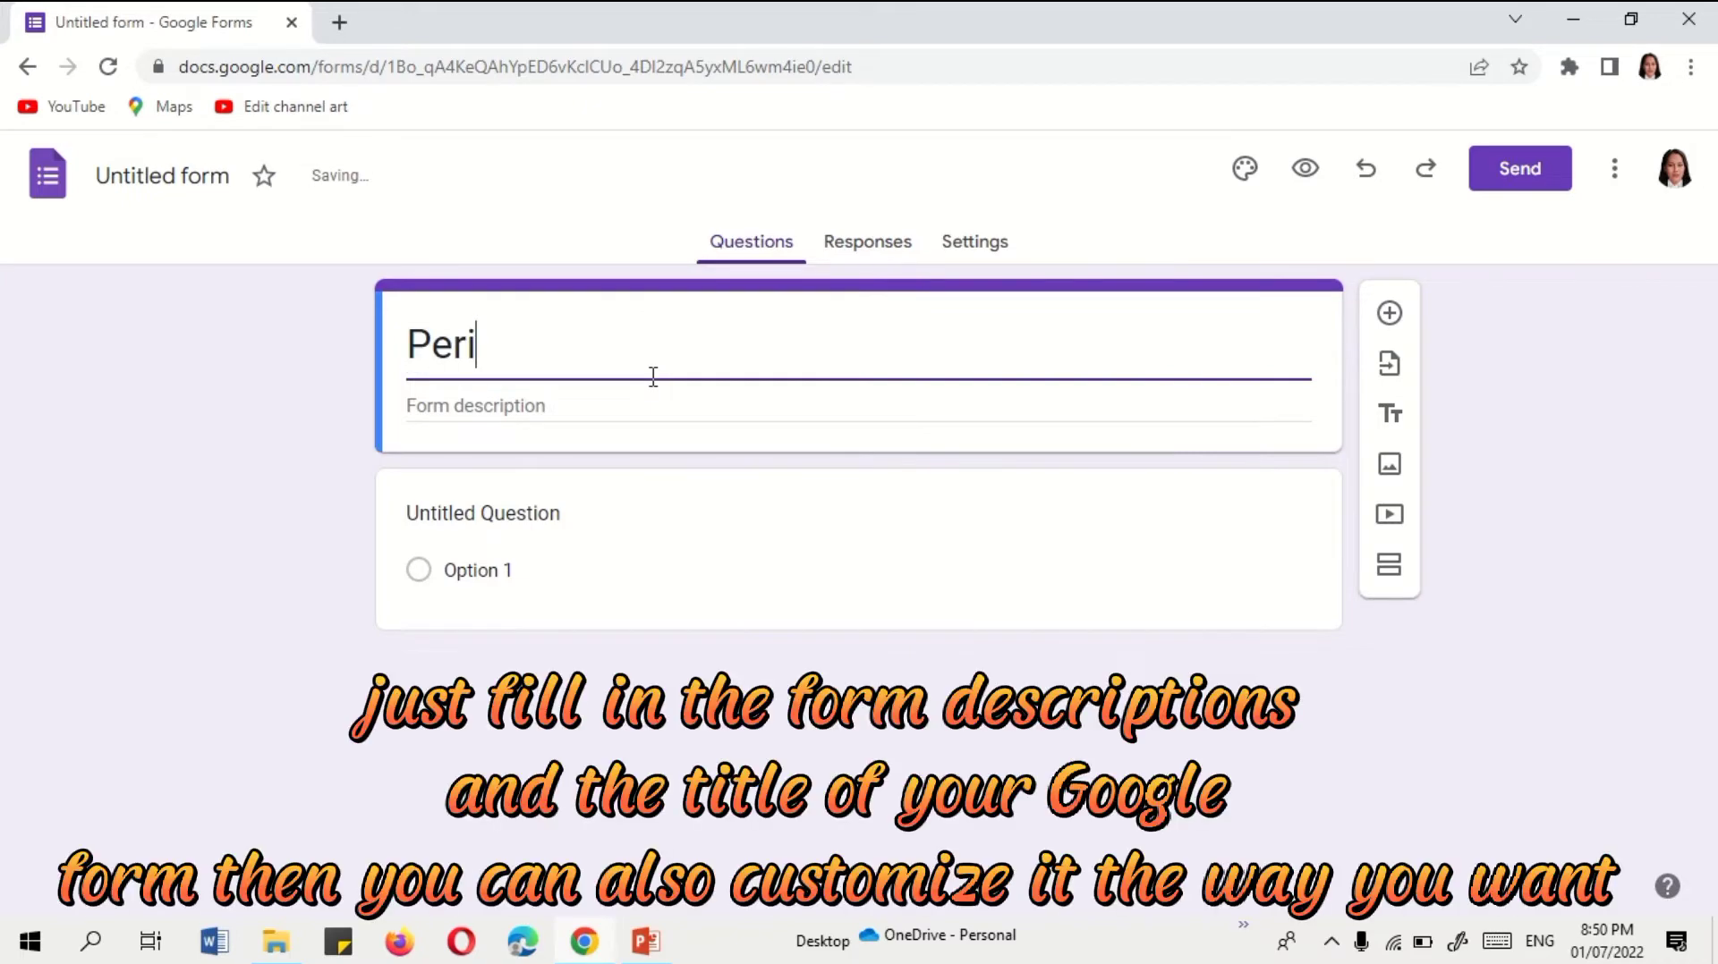
{"action": "type", "text": "odica"}
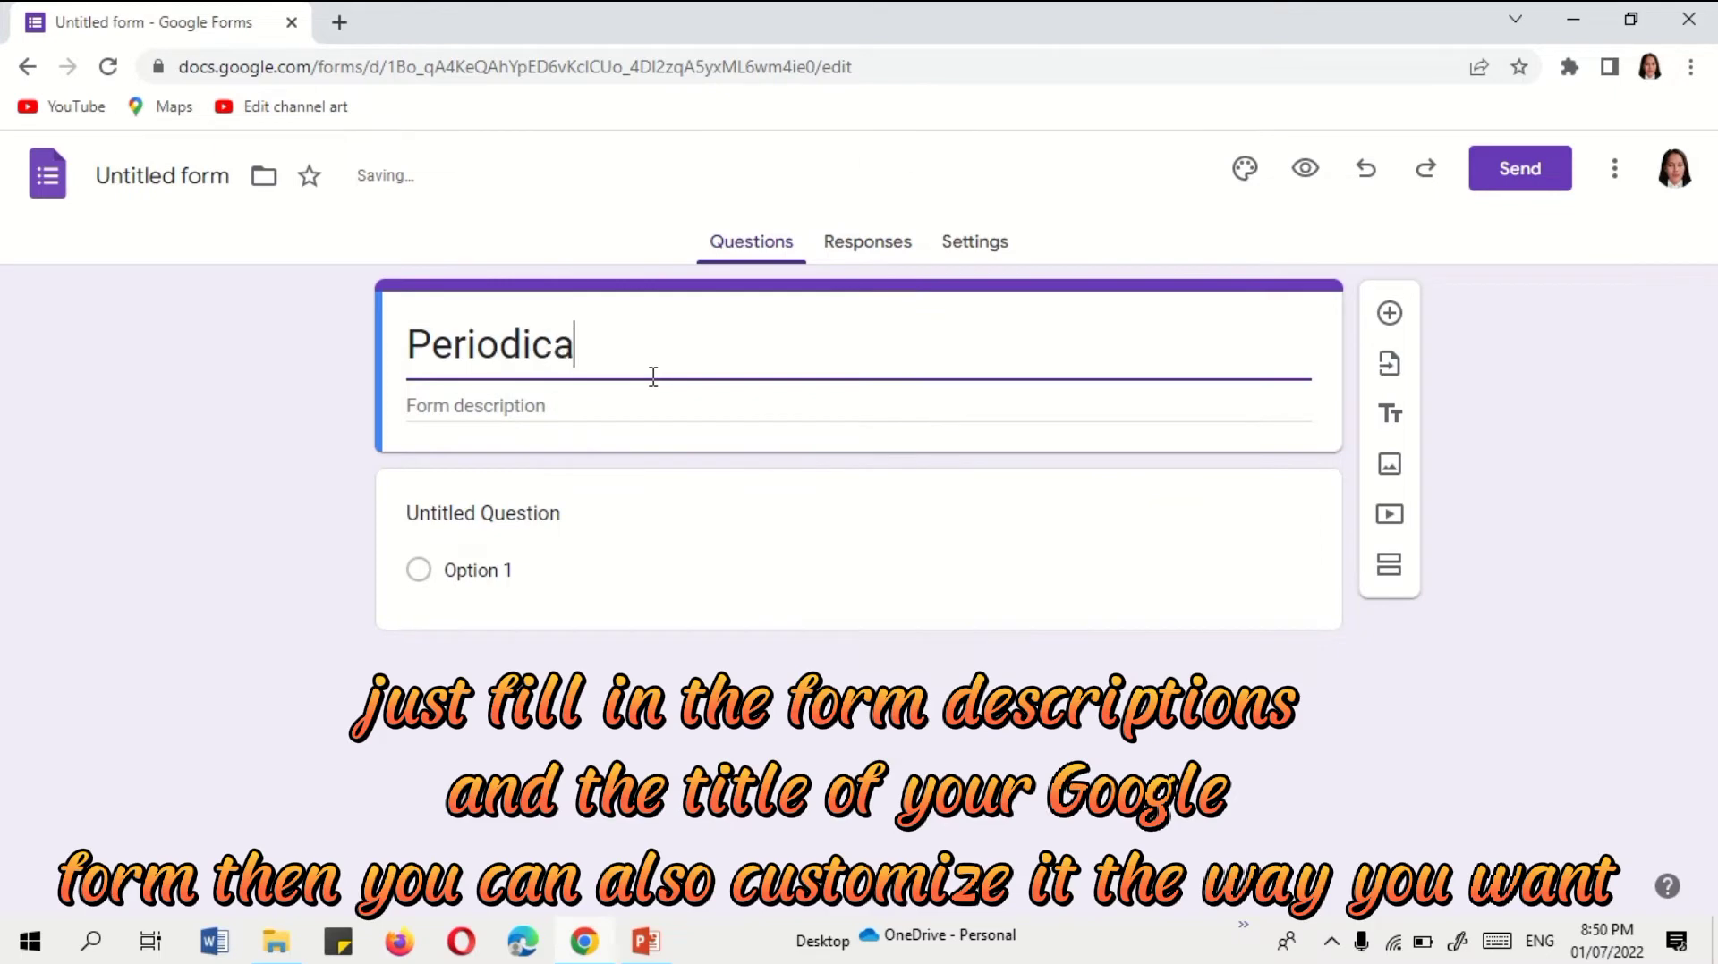
{"action": "type", "text": "l Examinati"}
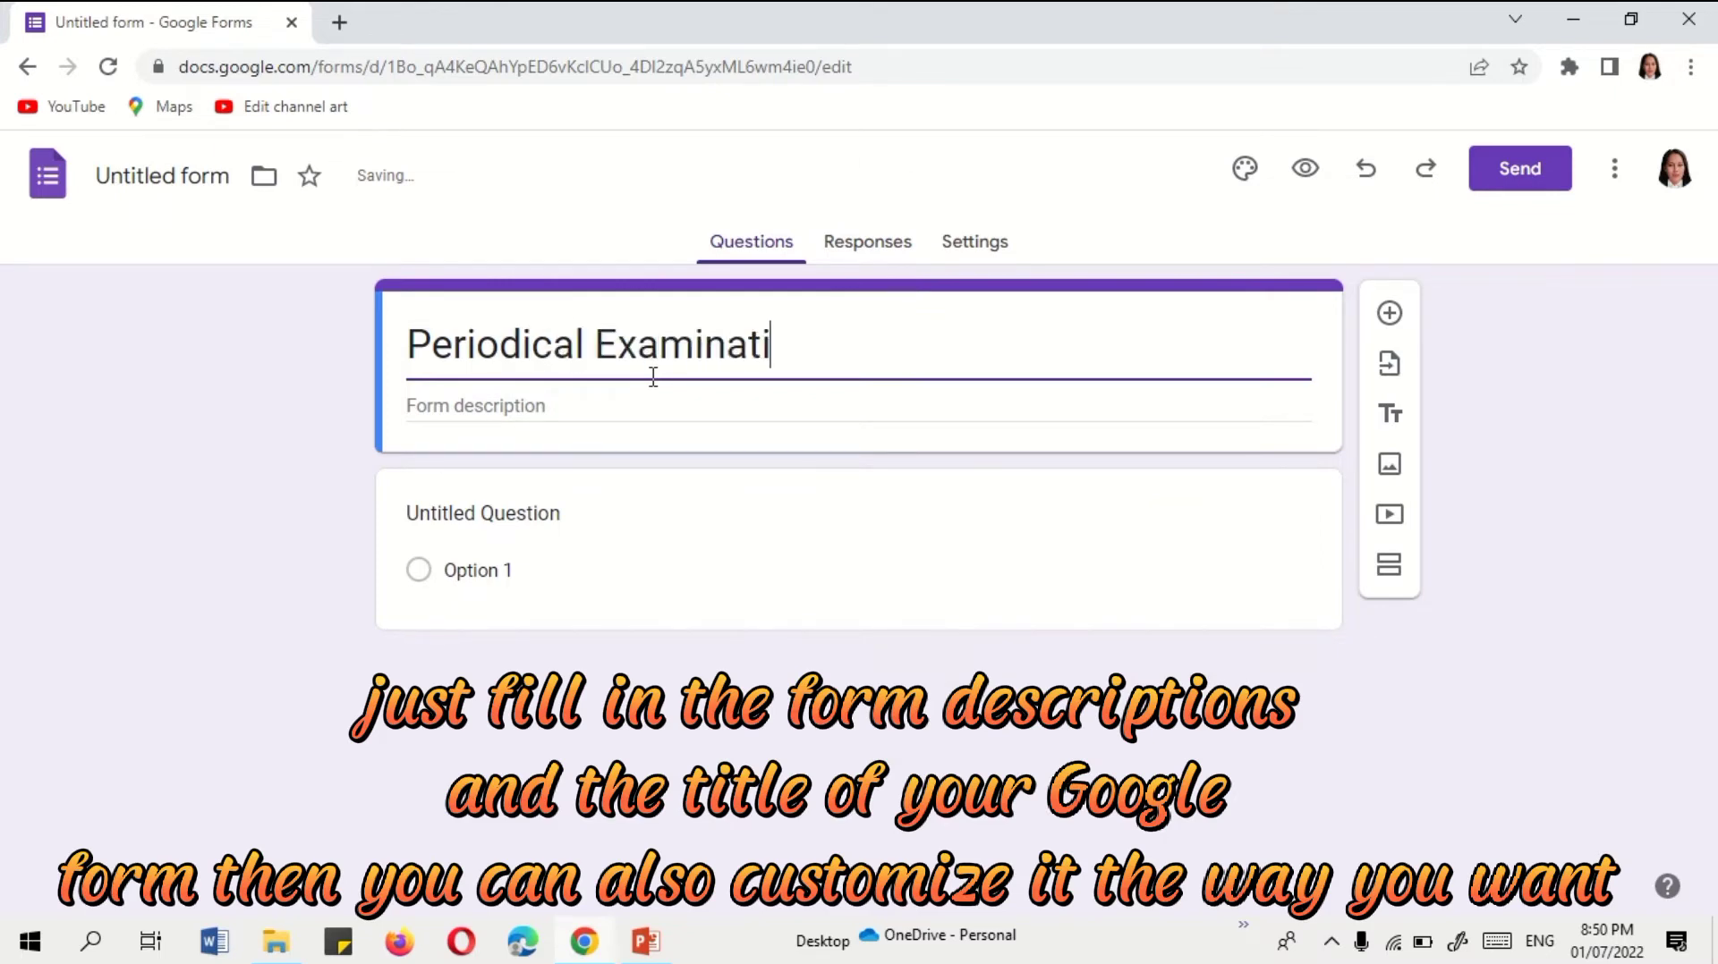
{"action": "type", "text": "on in"}
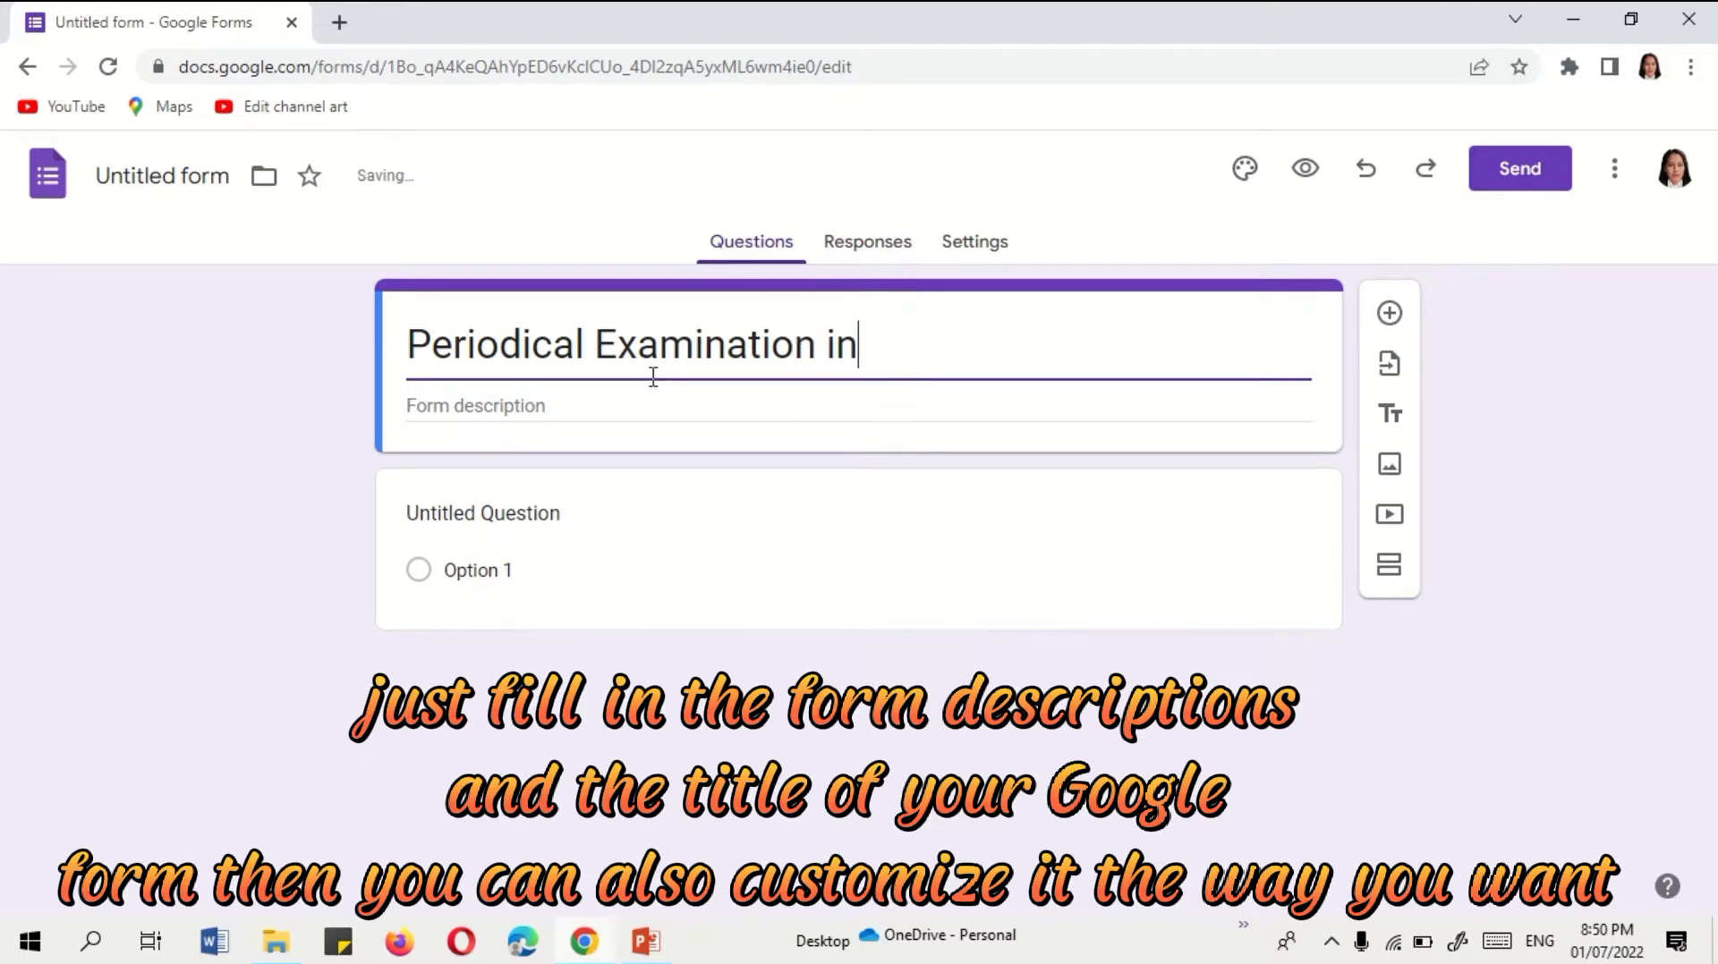
{"action": "type", "text": " English"}
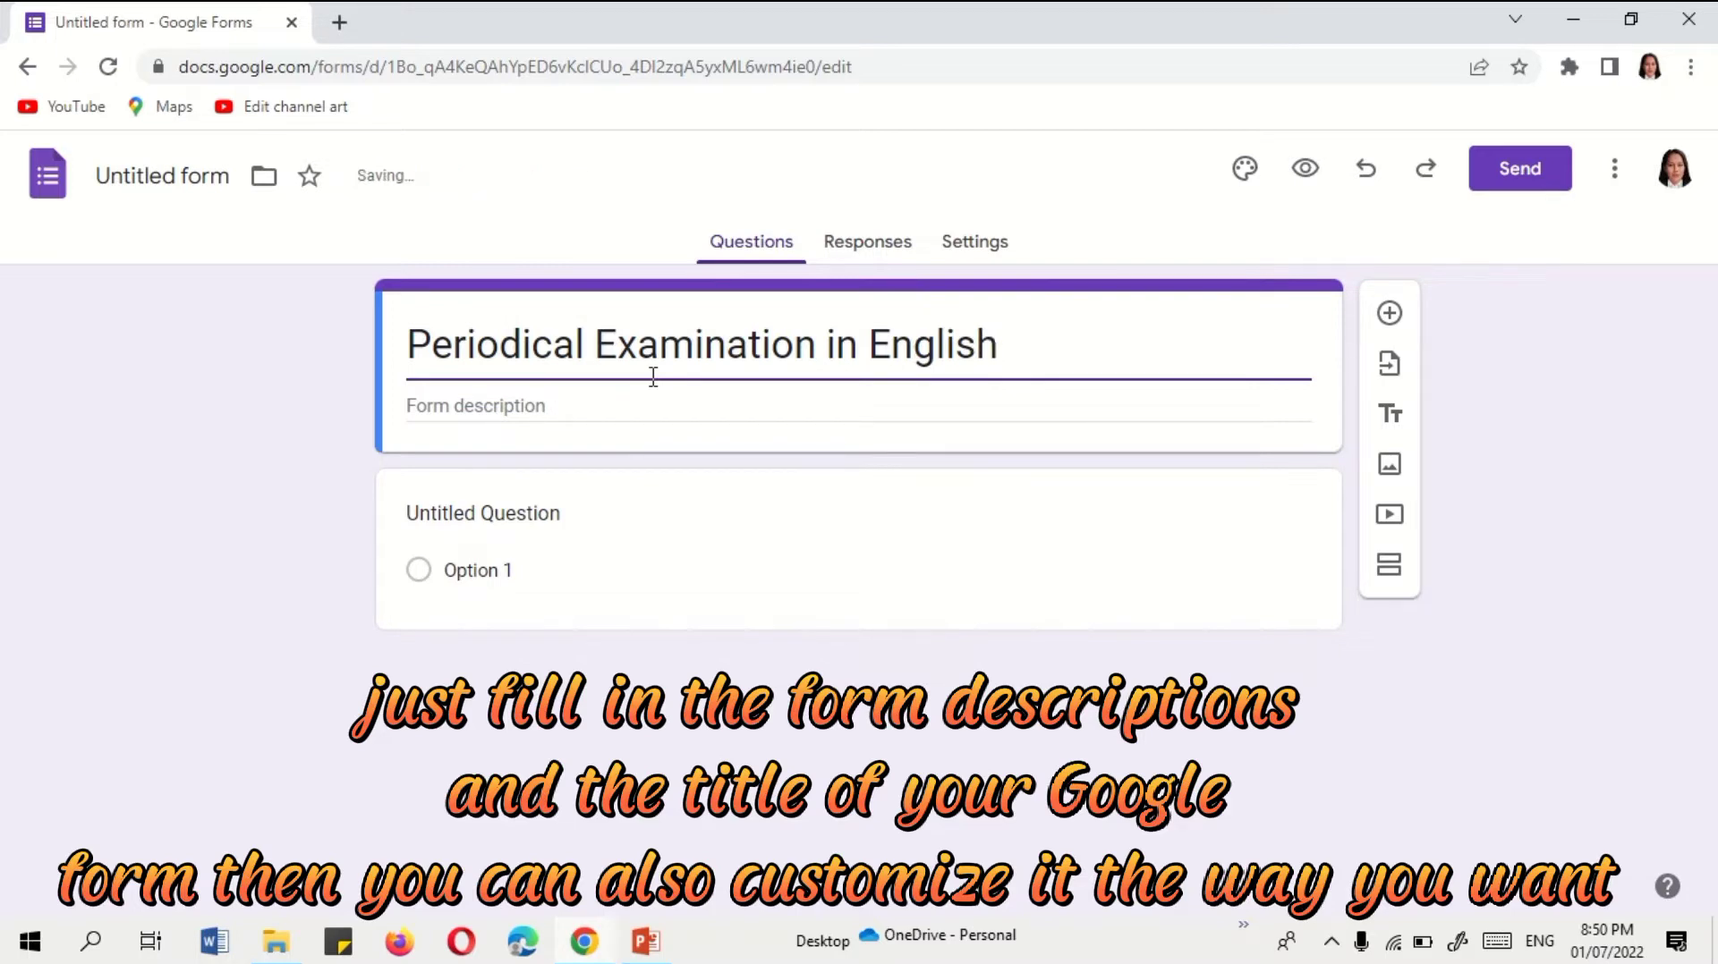
{"action": "double_click", "coordinate": [954, 346]}
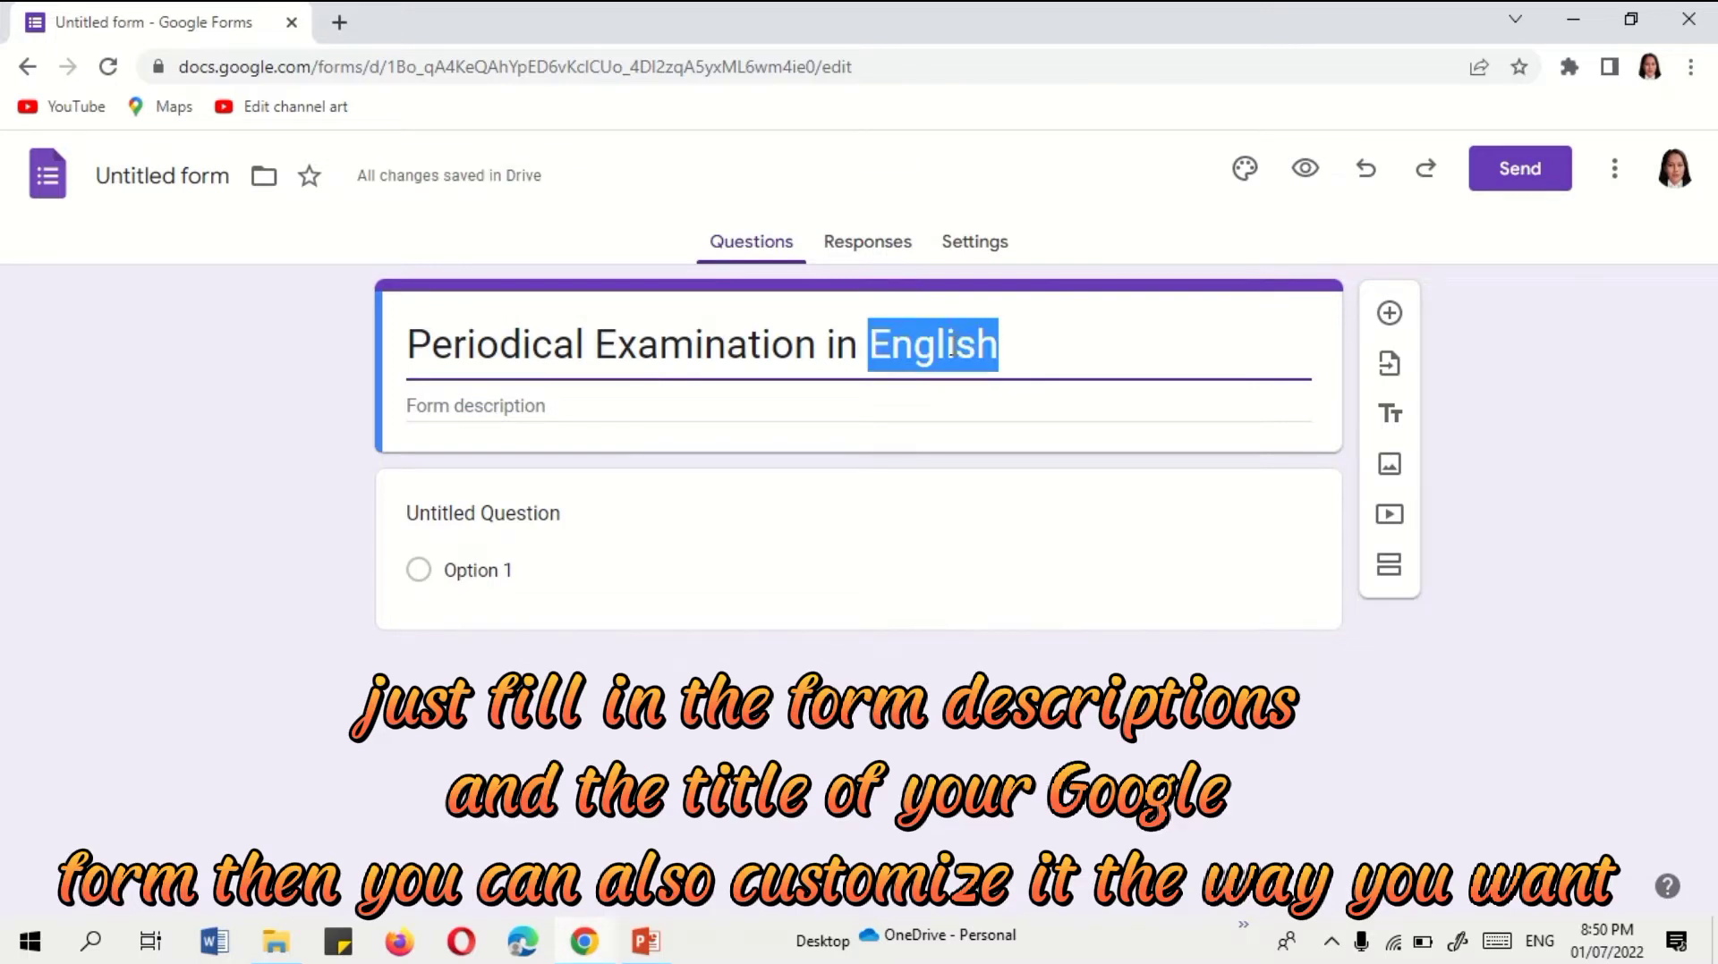
{"action": "type", "text": "Science"}
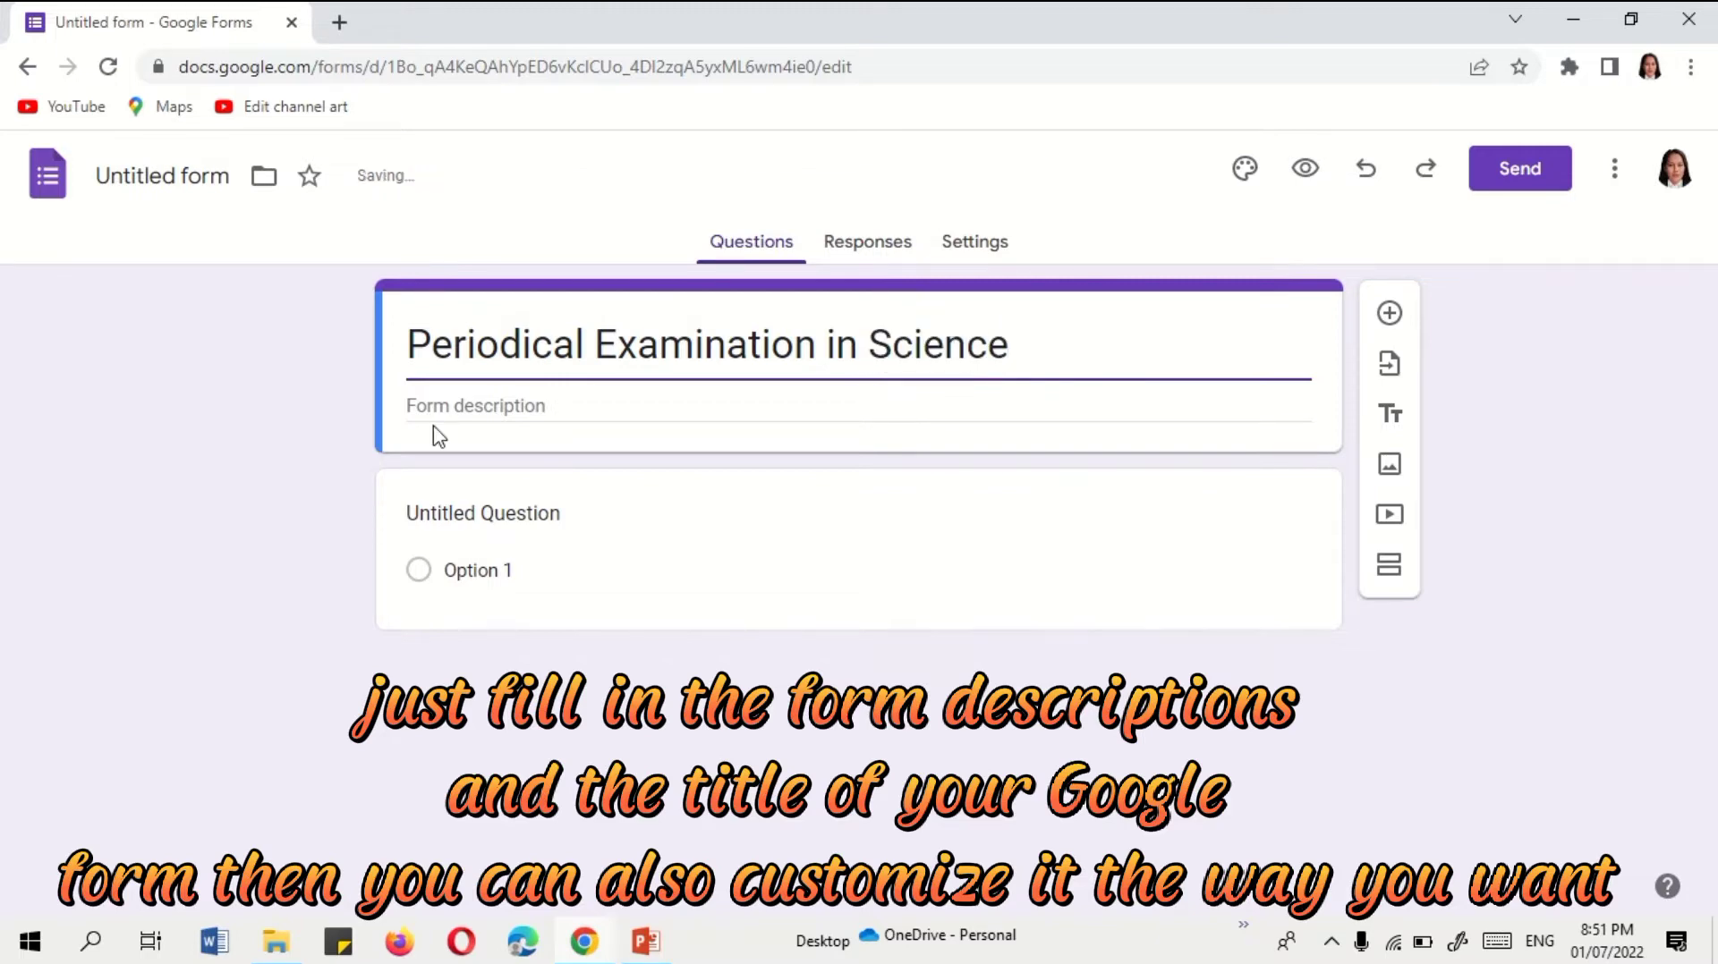
- Enter "Direction:" as the form description
{"action": "left_click", "coordinate": [440, 403]}
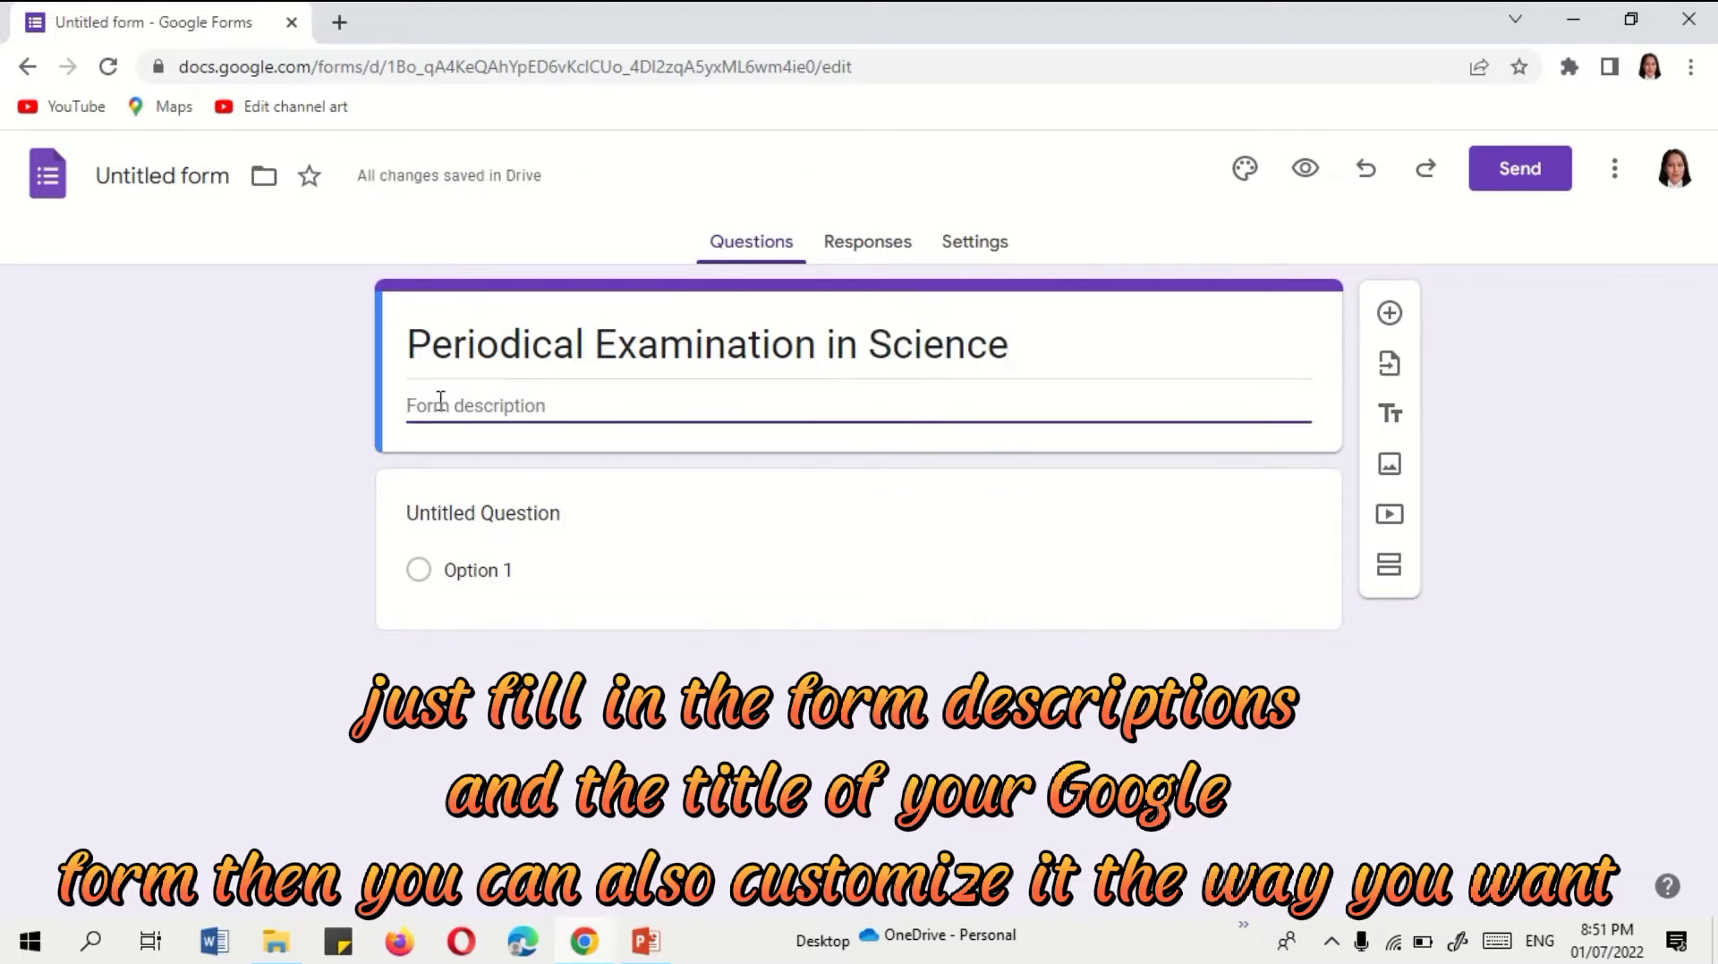
{"action": "type", "text": "Directio"}
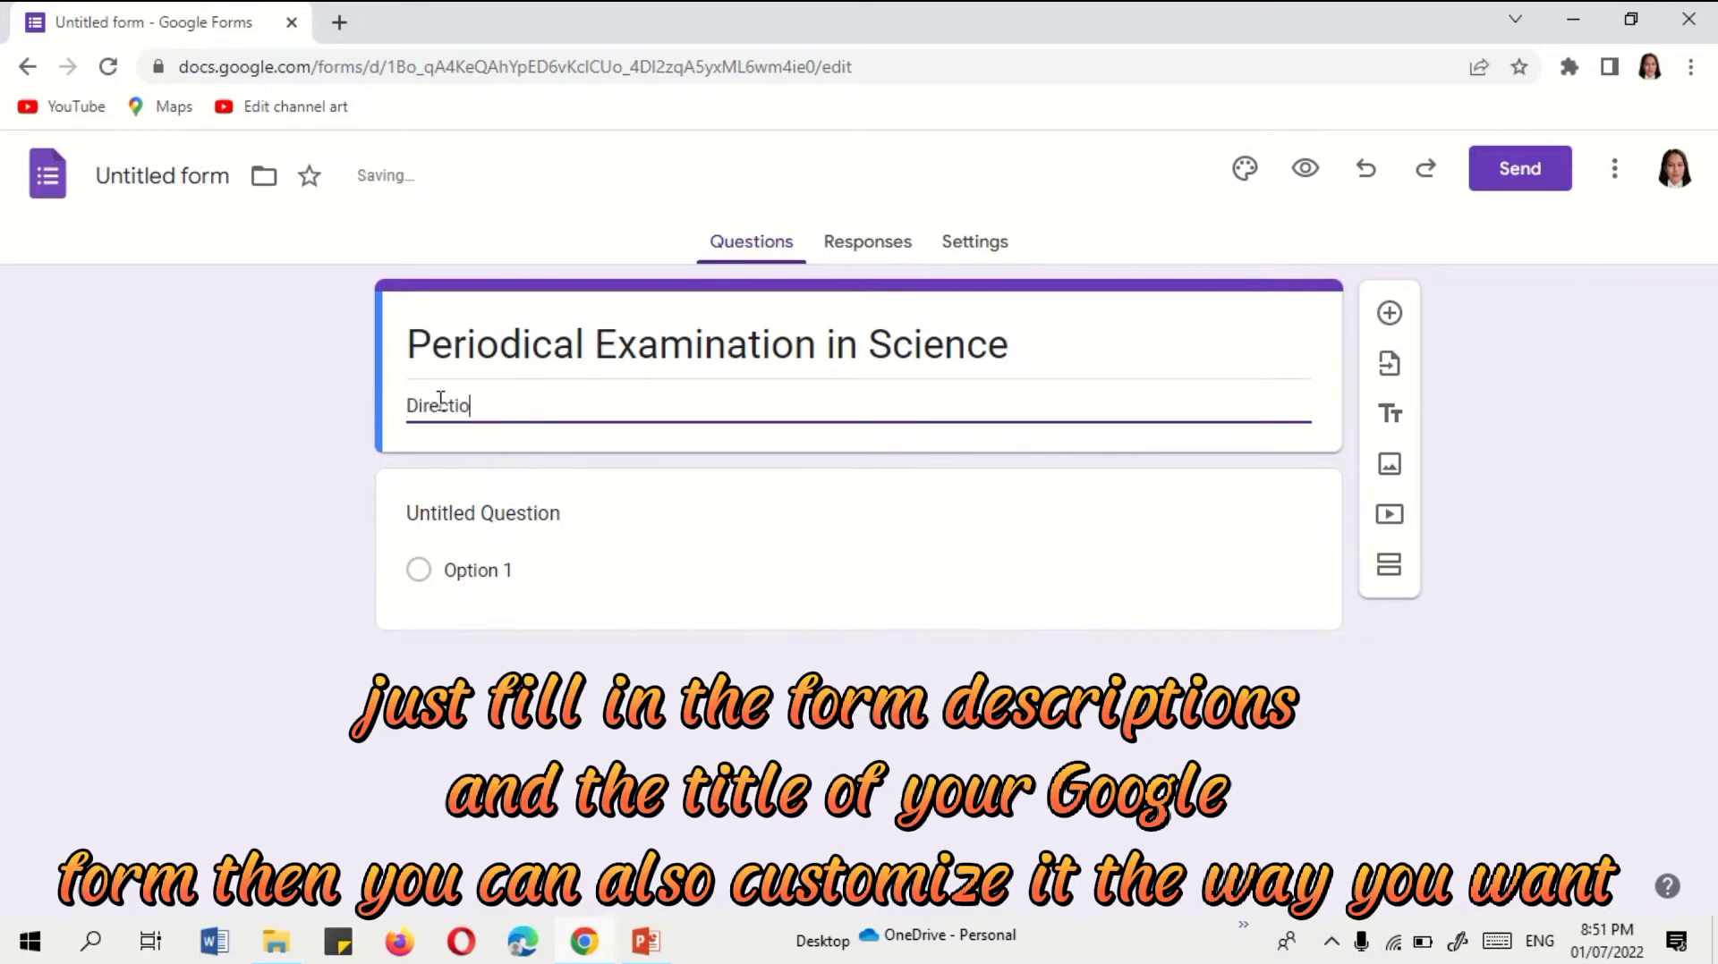
{"action": "type", "text": "n:"}
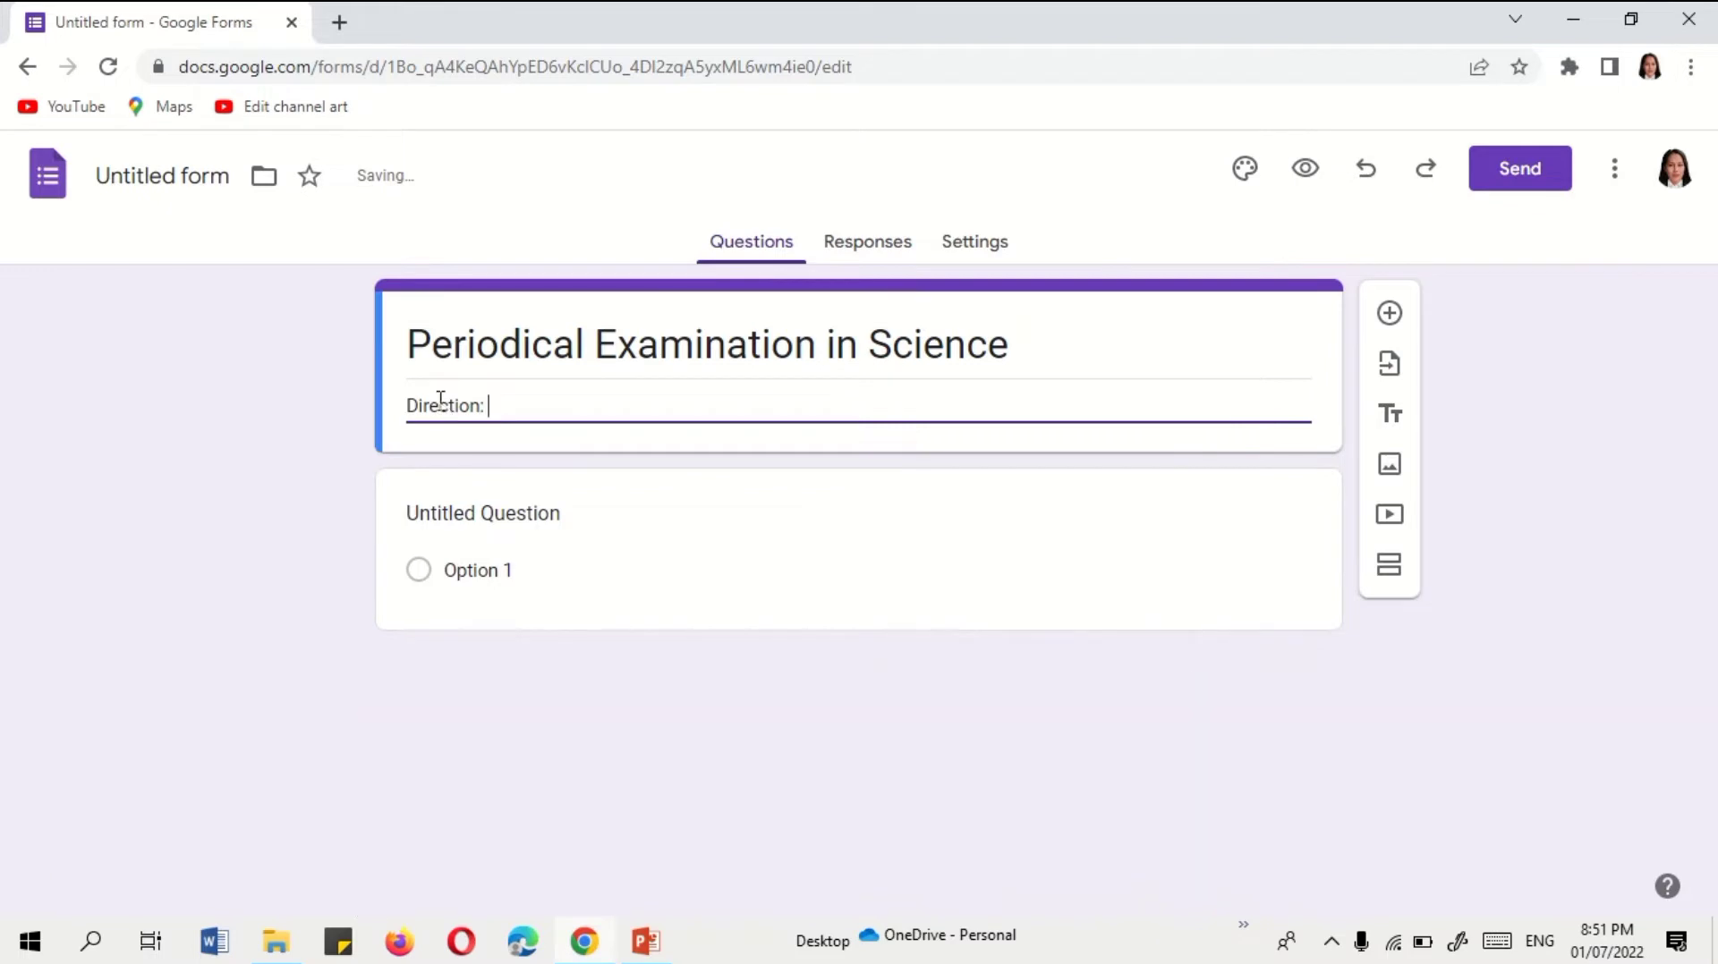
- Replace the untitled multiple-choice question's text with "1. What is the color of a ripe banana?"
{"action": "left_click", "coordinate": [510, 561]}
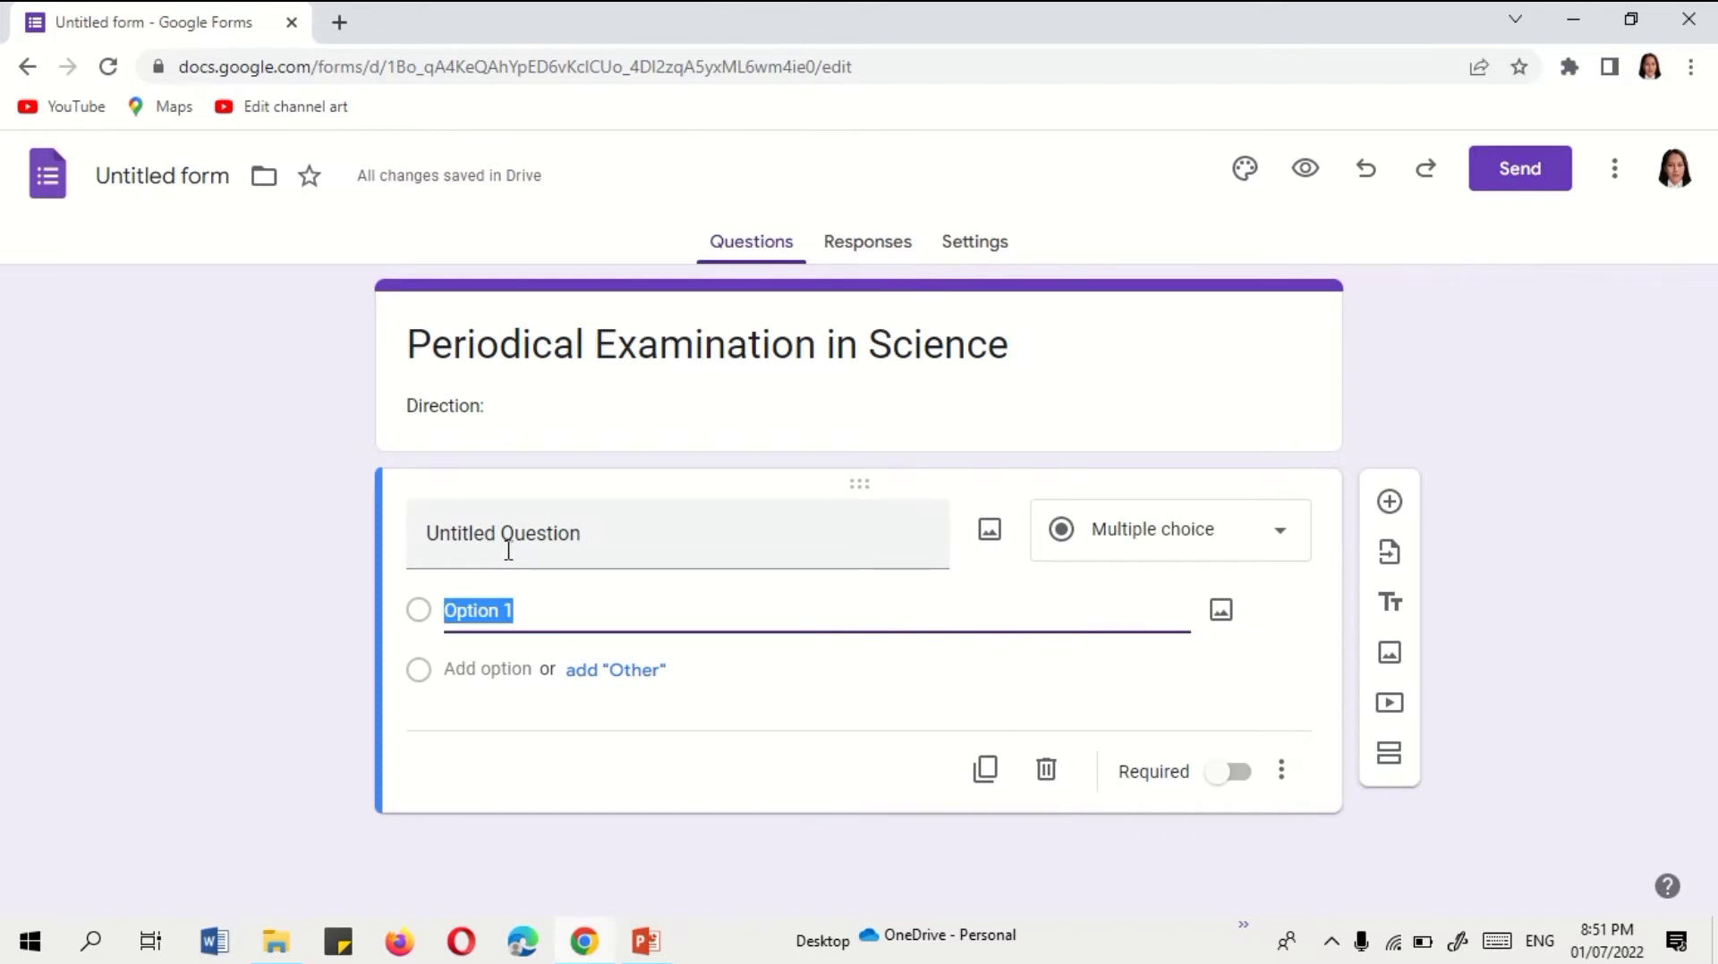
{"action": "left_click", "coordinate": [612, 547]}
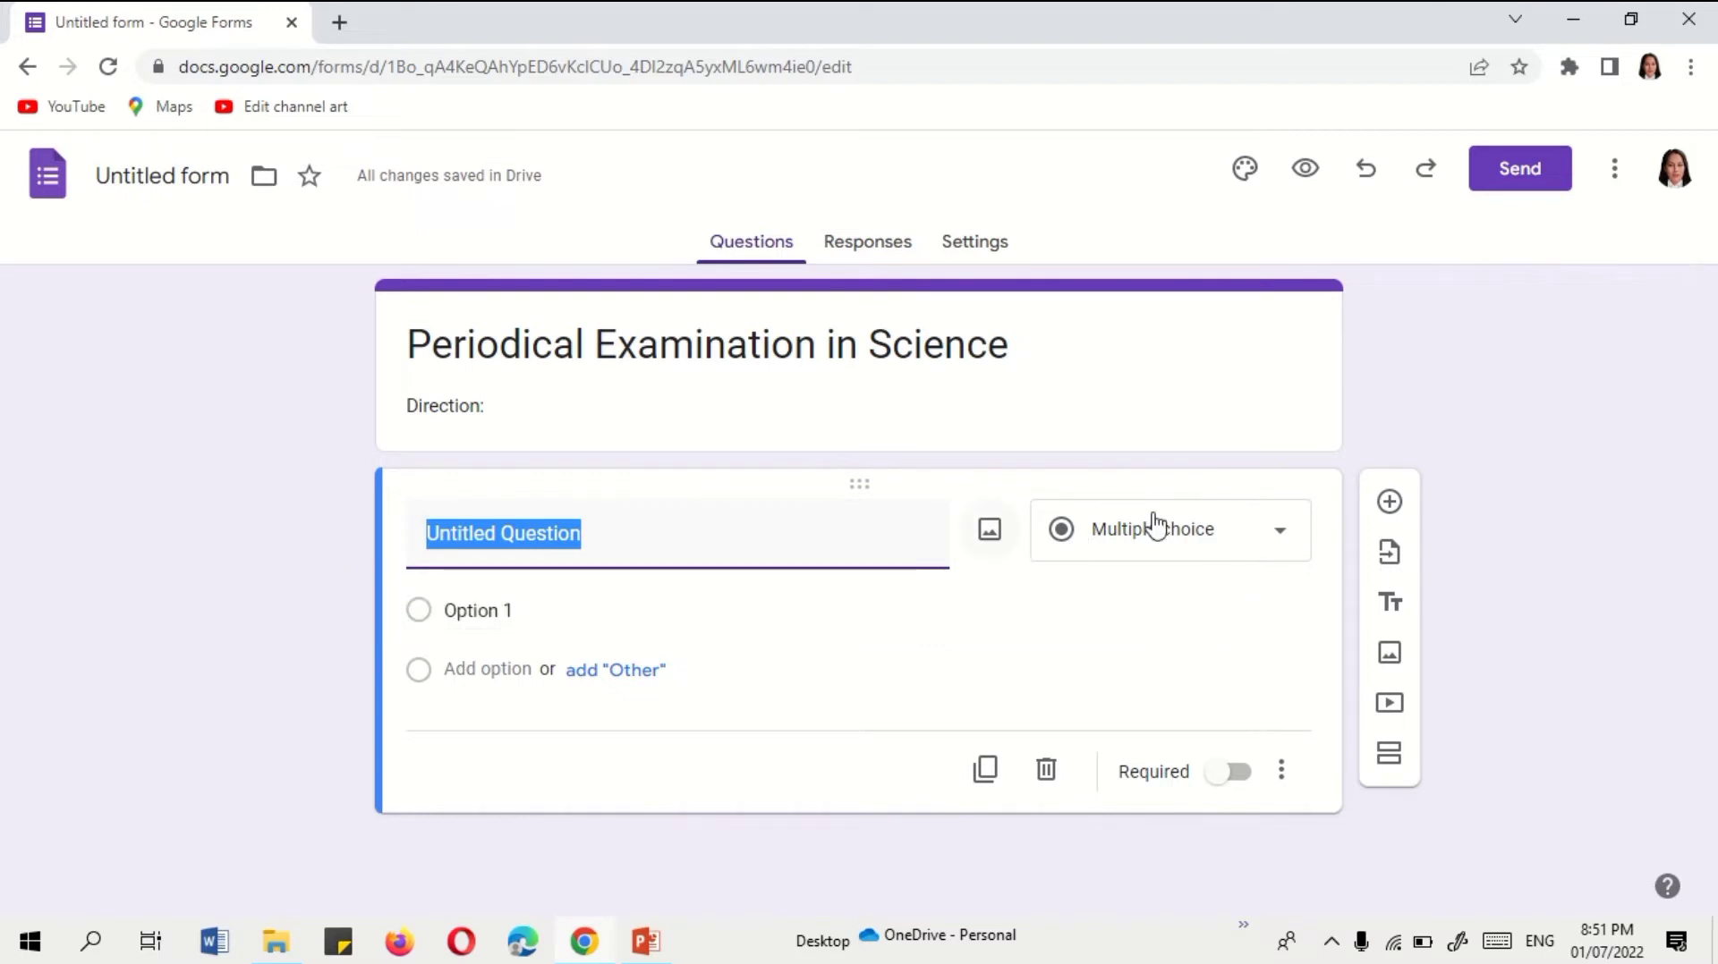
{"action": "left_click", "coordinate": [1132, 540]}
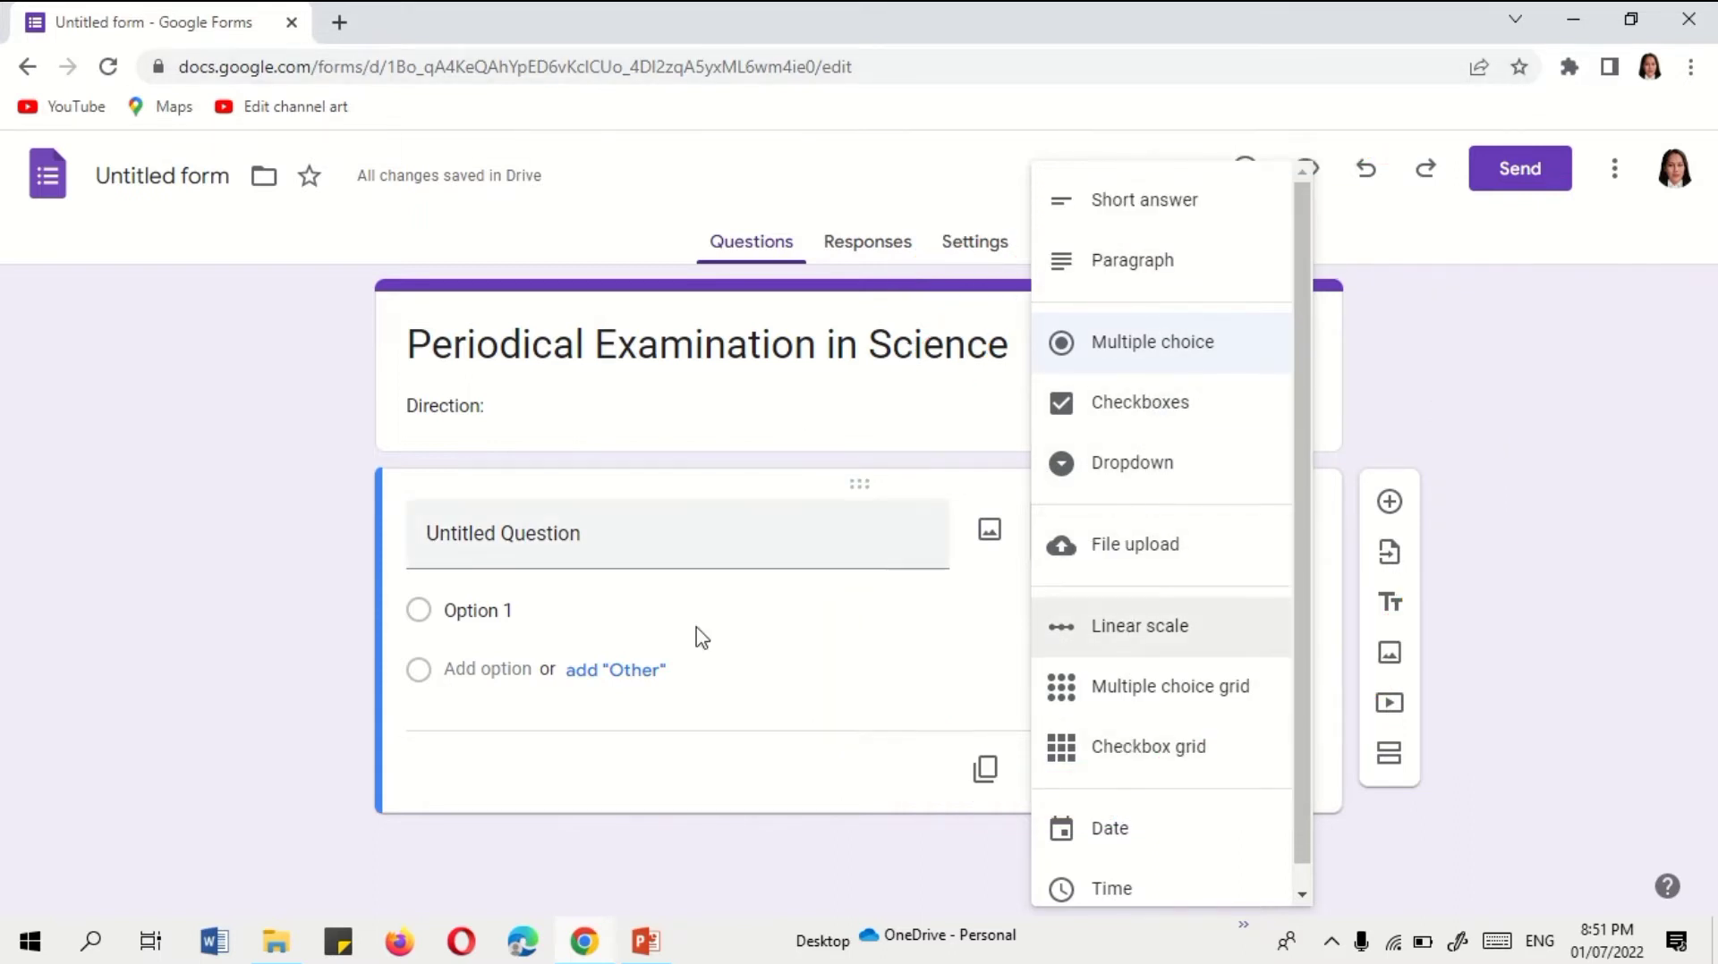
{"action": "left_click", "coordinate": [645, 543]}
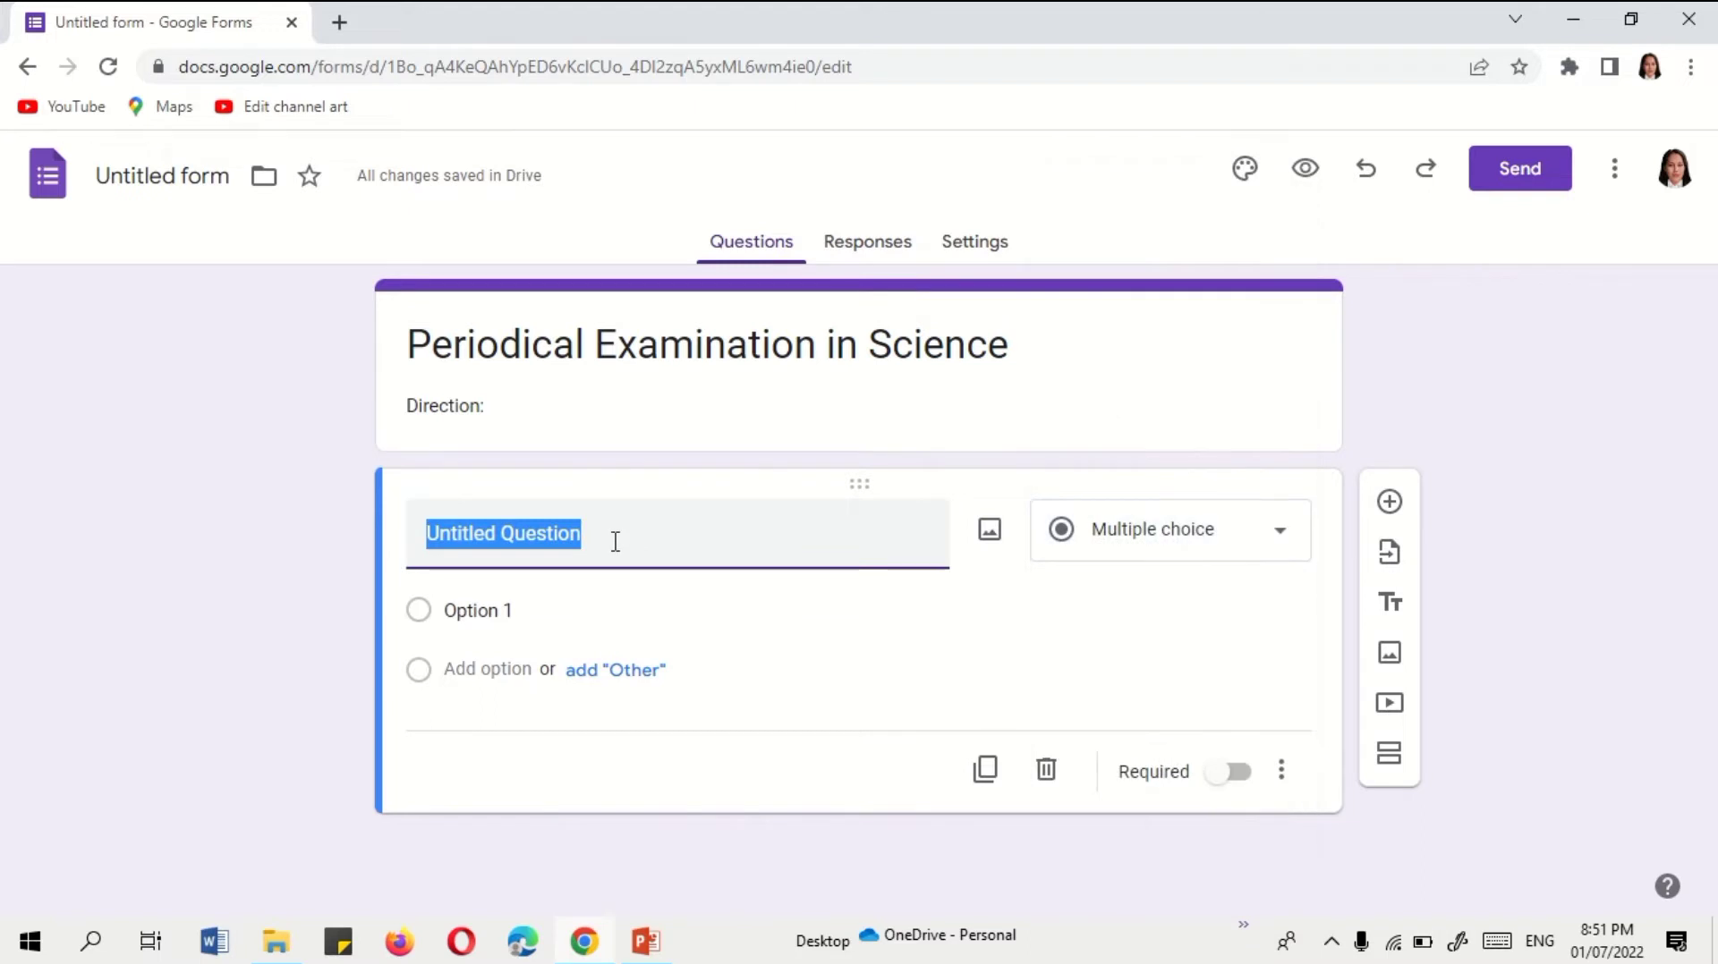
{"action": "type", "text": "1."}
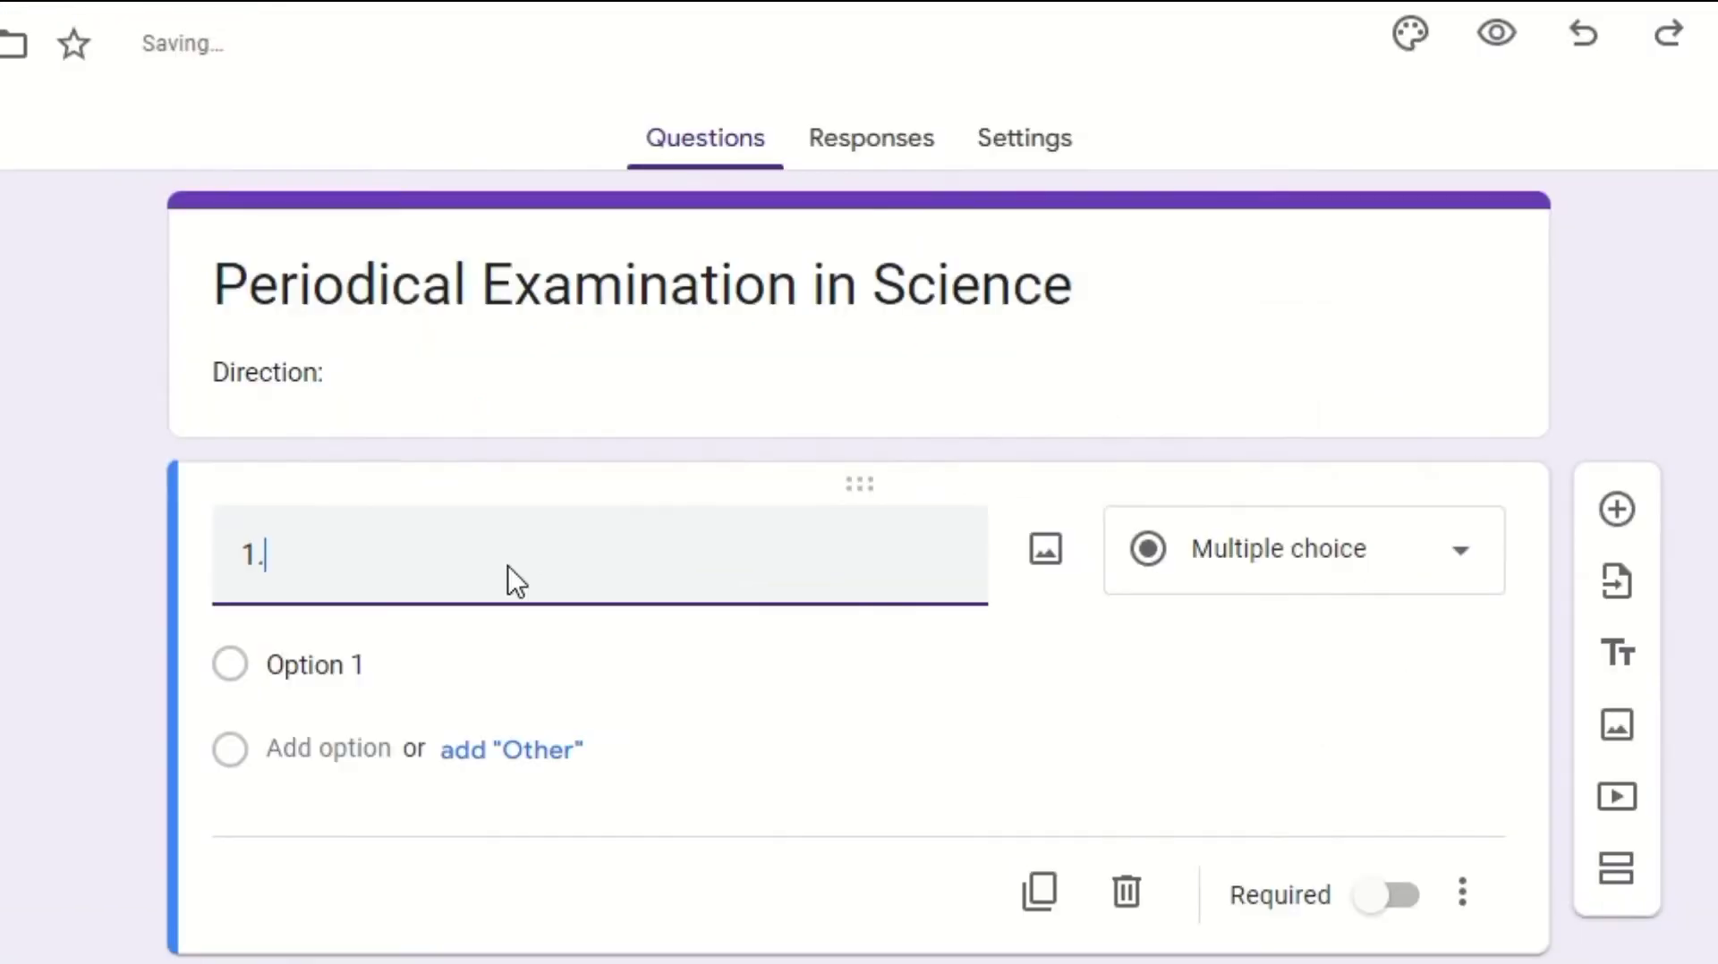
{"action": "type", "text": " What is the"}
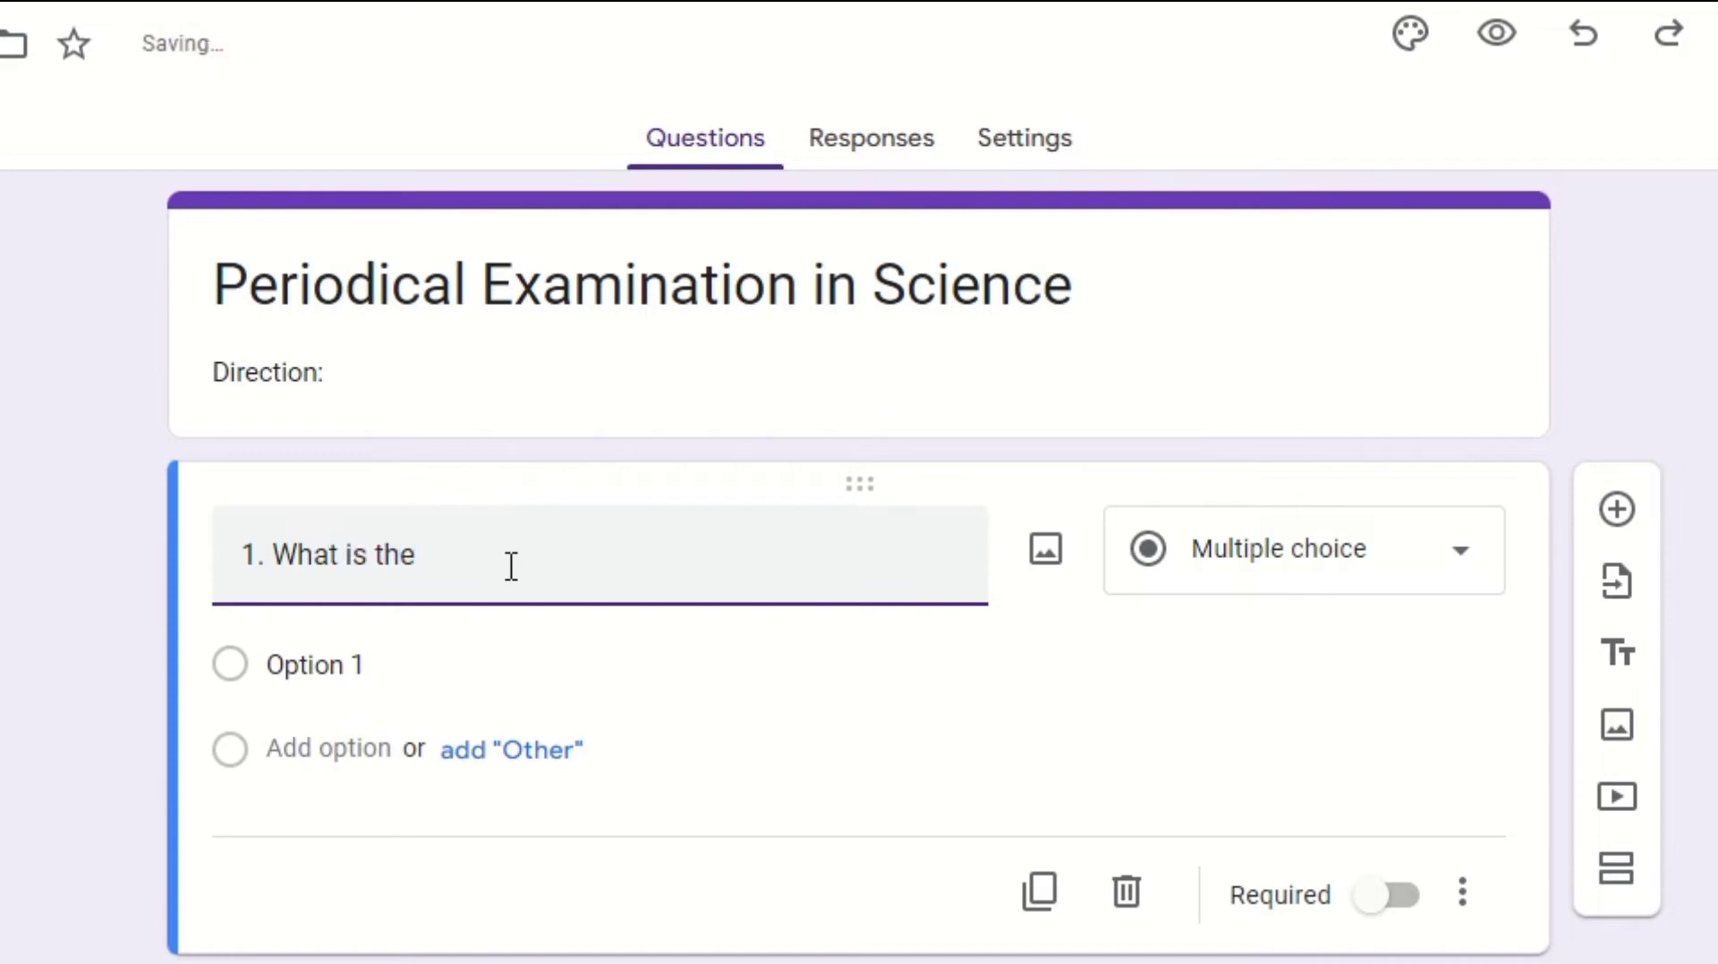
{"action": "type", "text": " national"}
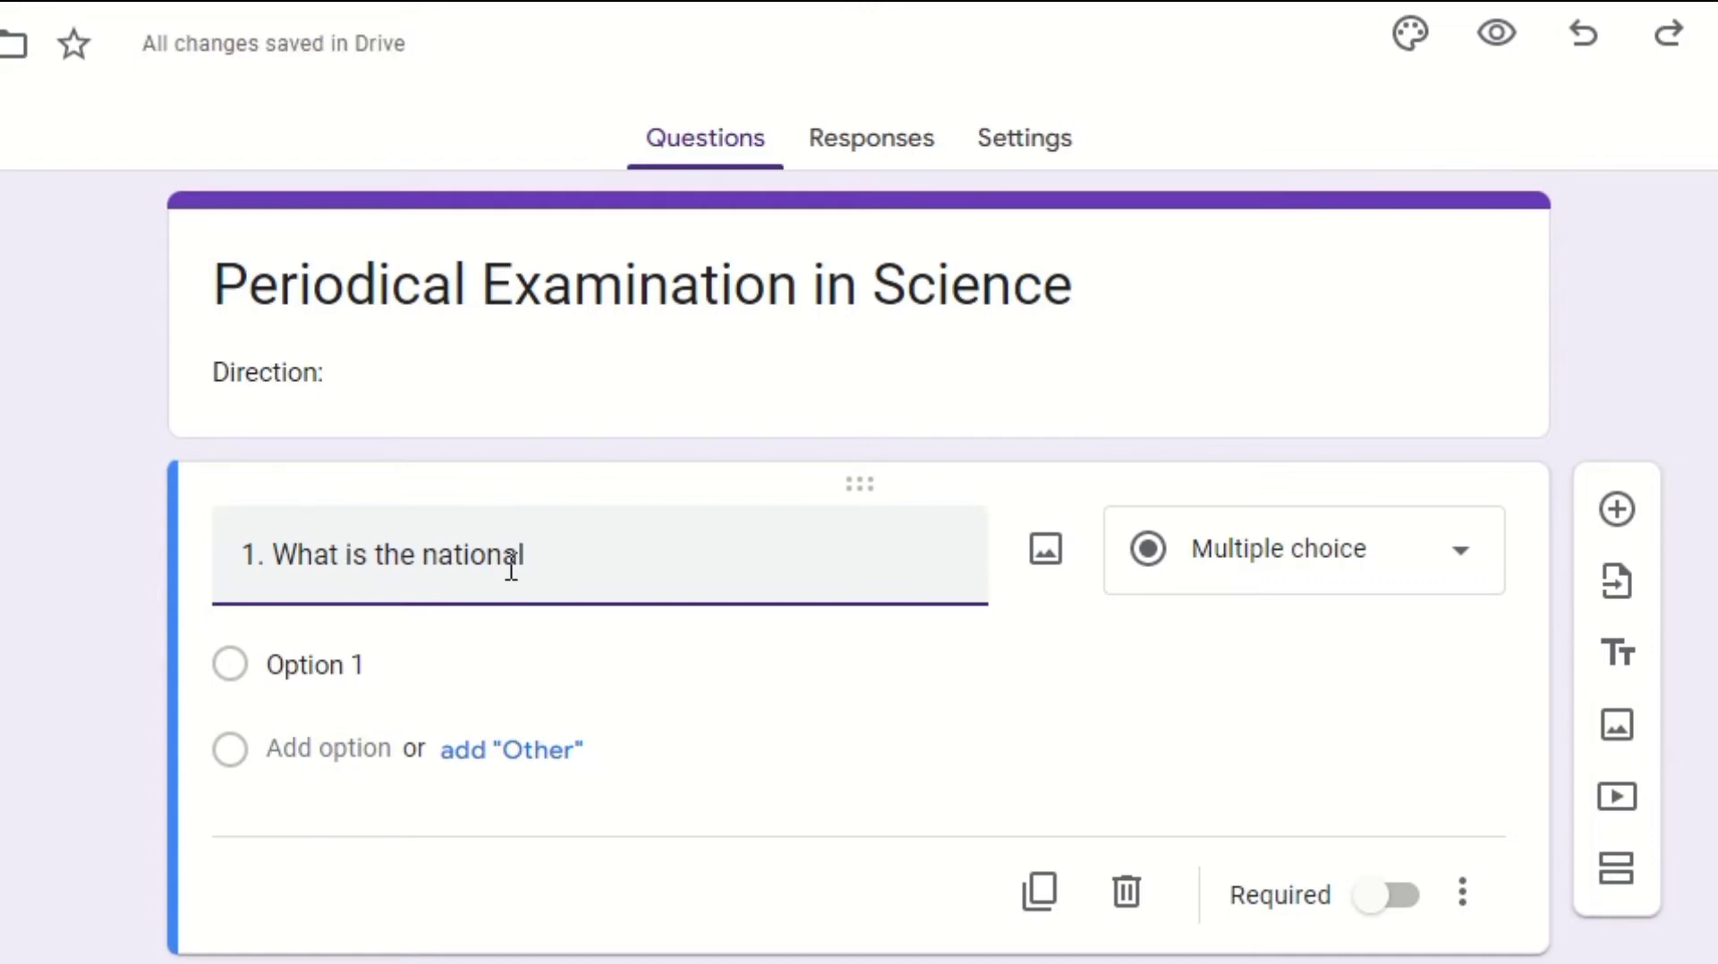
{"action": "key", "text": "BackSpace"}
{"action": "key", "text": "BackSpace"}
{"action": "key", "text": "BackSpace"}
{"action": "key", "text": "BackSpace"}
{"action": "key", "text": "BackSpace"}
{"action": "key", "text": "BackSpace"}
{"action": "key", "text": "BackSpace"}
{"action": "key", "text": "BackSpace"}
{"action": "key", "text": "BackSpace"}
{"action": "key", "text": "BackSpace"}
{"action": "key", "text": "BackSpace"}
{"action": "key", "text": "BackSpace"}
{"action": "key", "text": "BackSpace"}
{"action": "key", "text": "BackSpace"}
{"action": "key", "text": "BackSpace"}
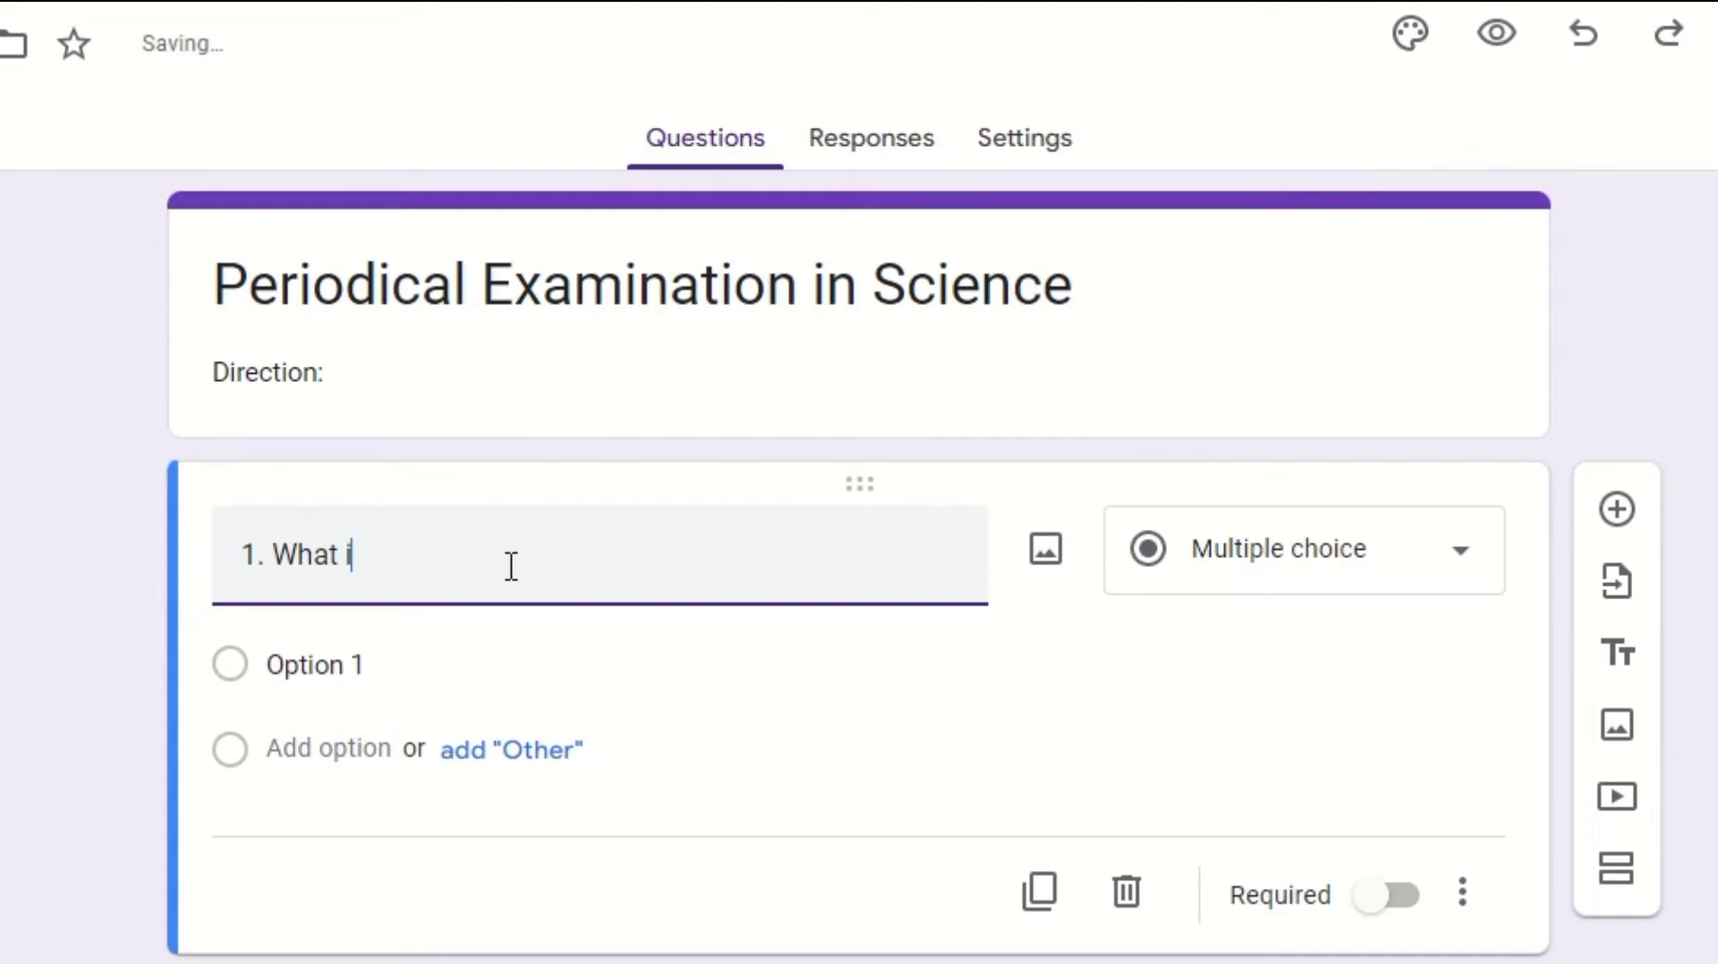
{"action": "type", "text": "is the color o"}
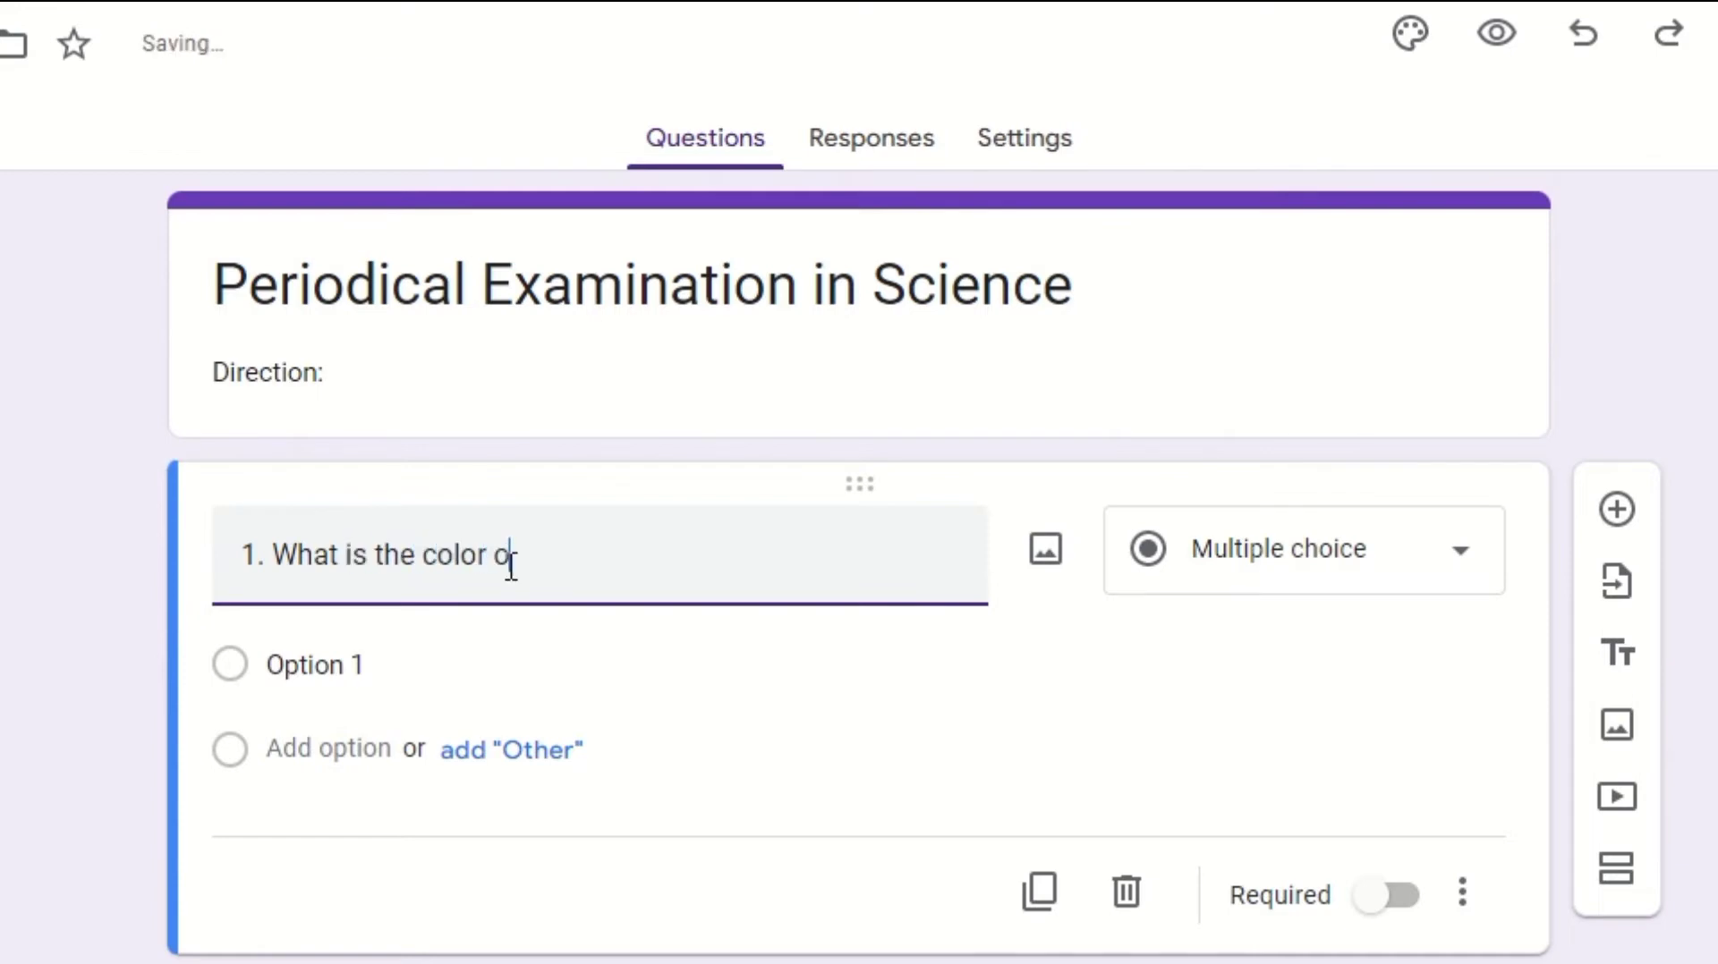
{"action": "type", "text": "f a ripe banana"}
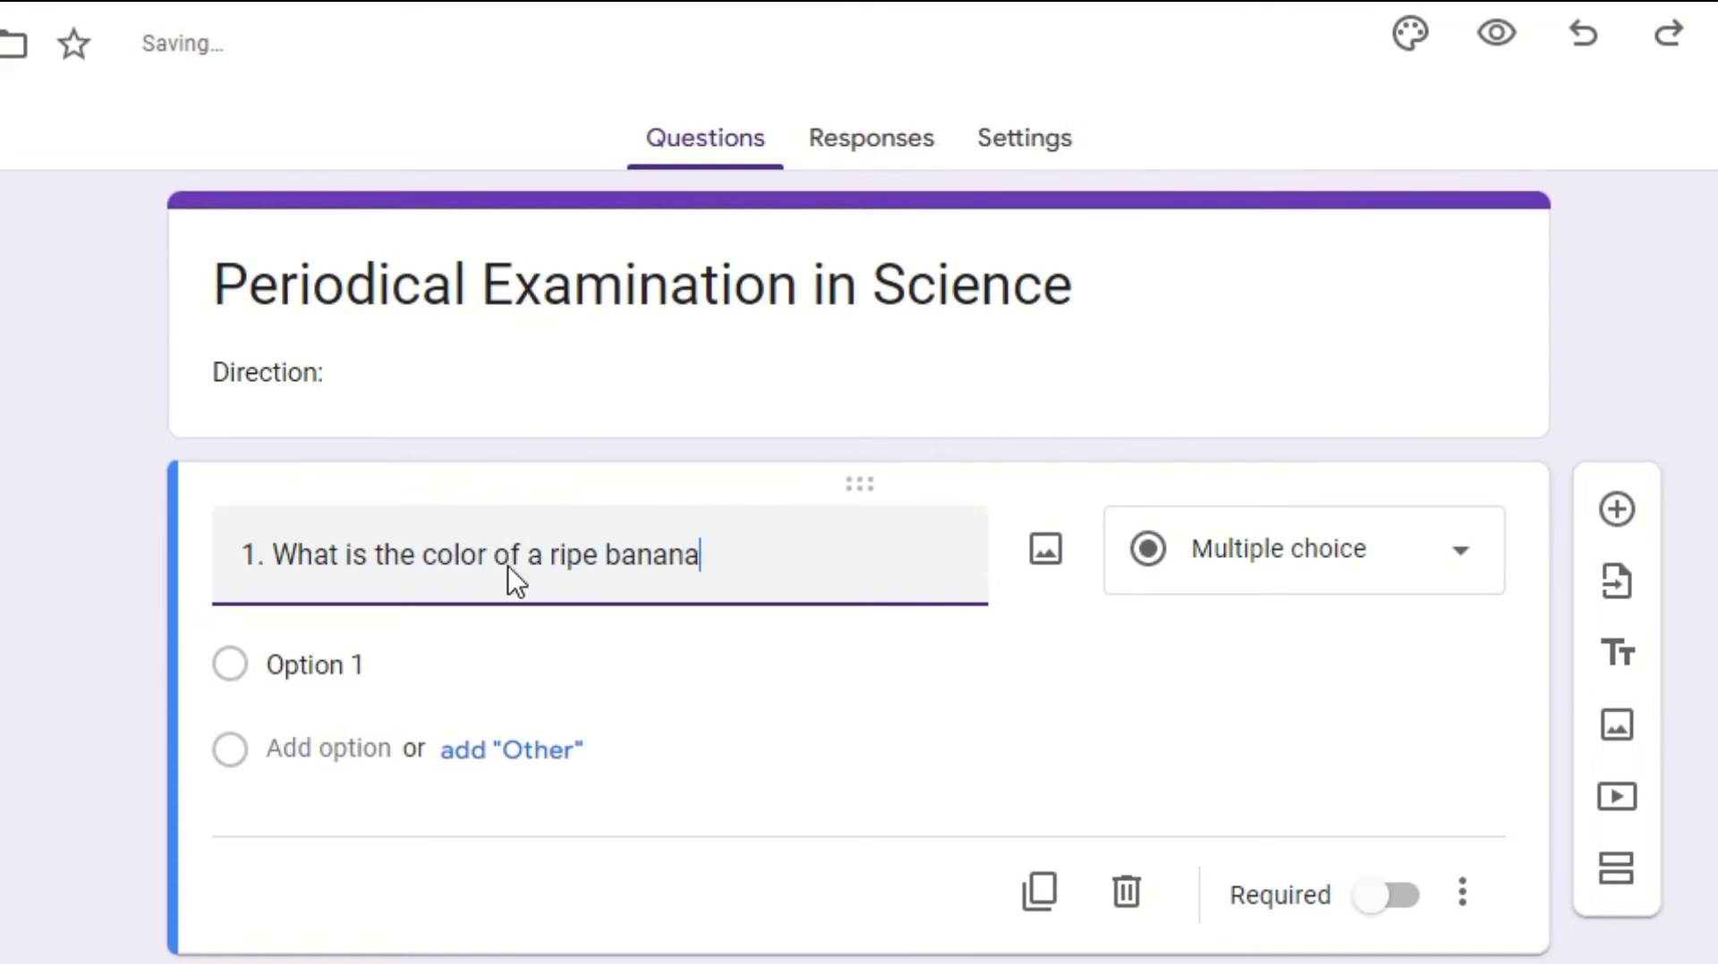
{"action": "type", "text": "?"}
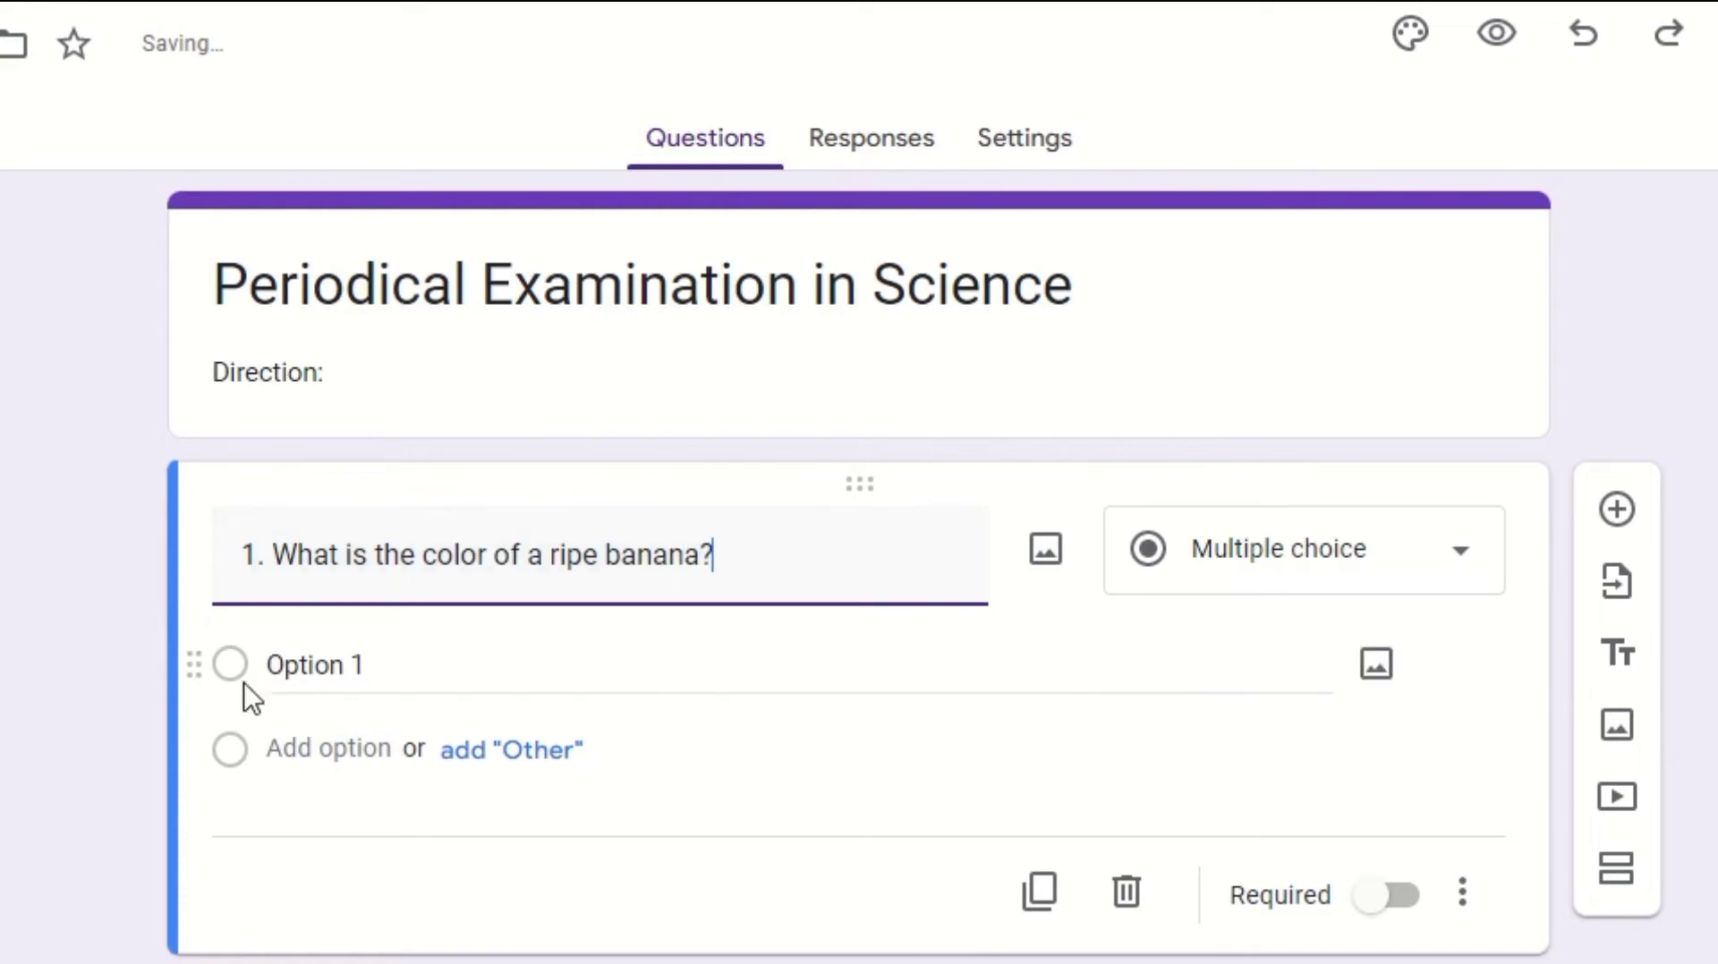
- Add an "Other" choice to the banana question and set its first answer option to "Yellow"
{"action": "left_click", "coordinate": [554, 753]}
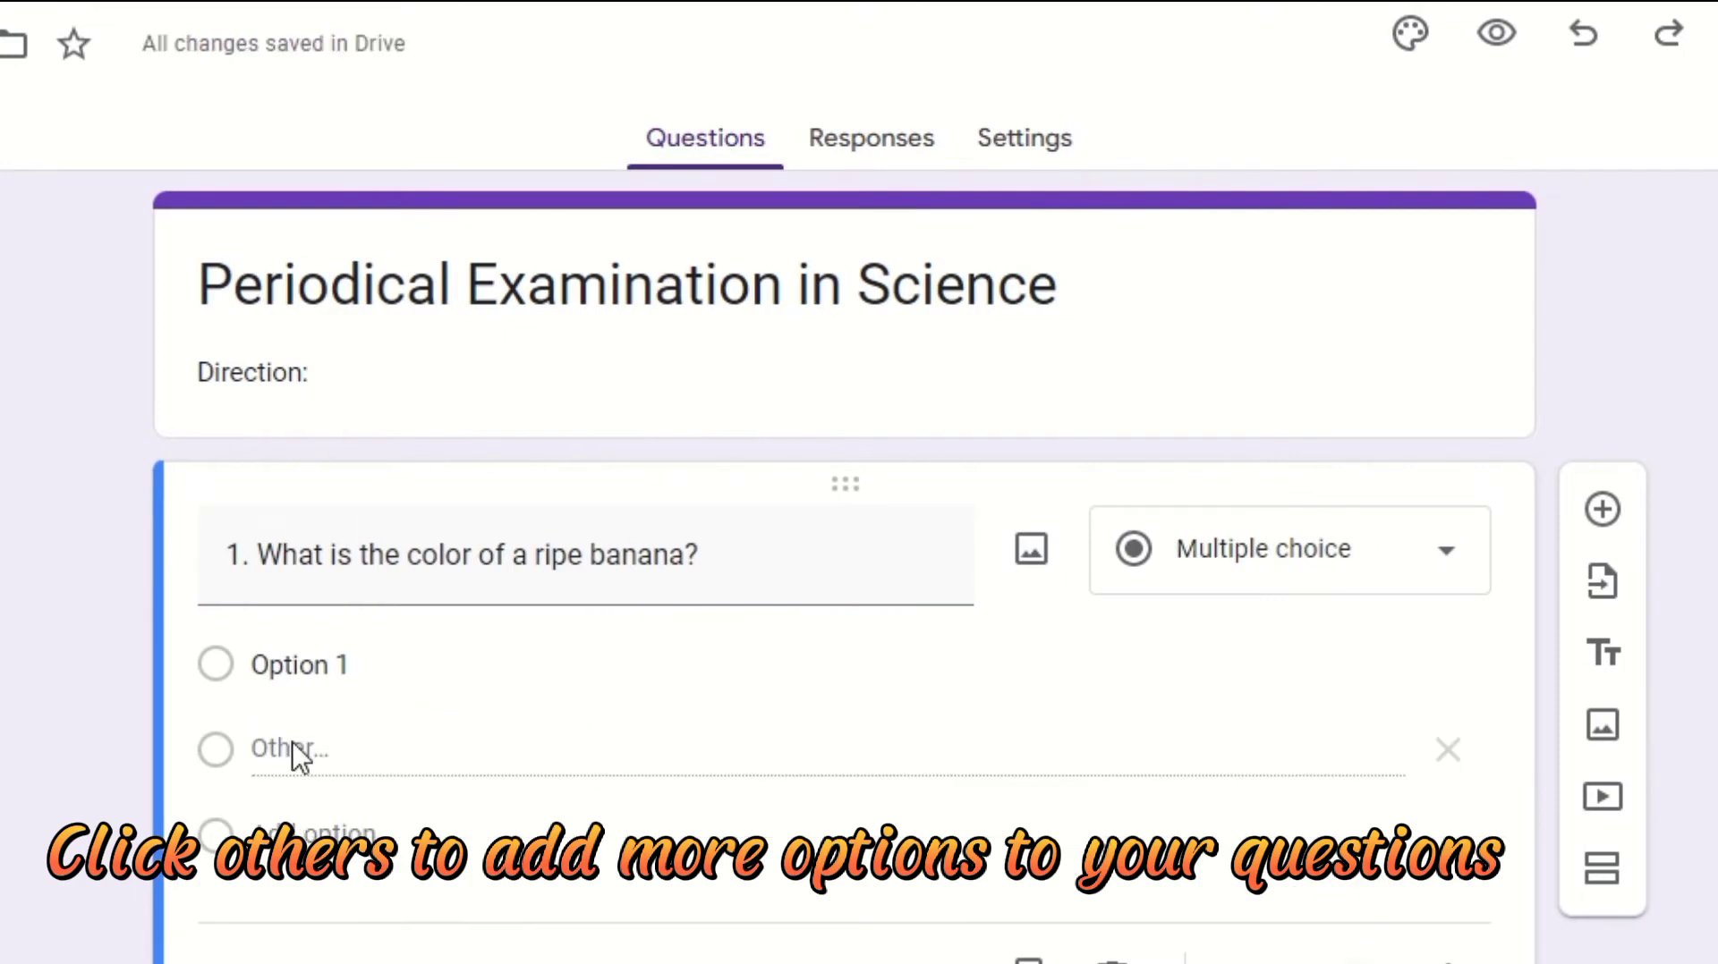
{"action": "left_click", "coordinate": [296, 671]}
{"action": "type", "text": "ye"}
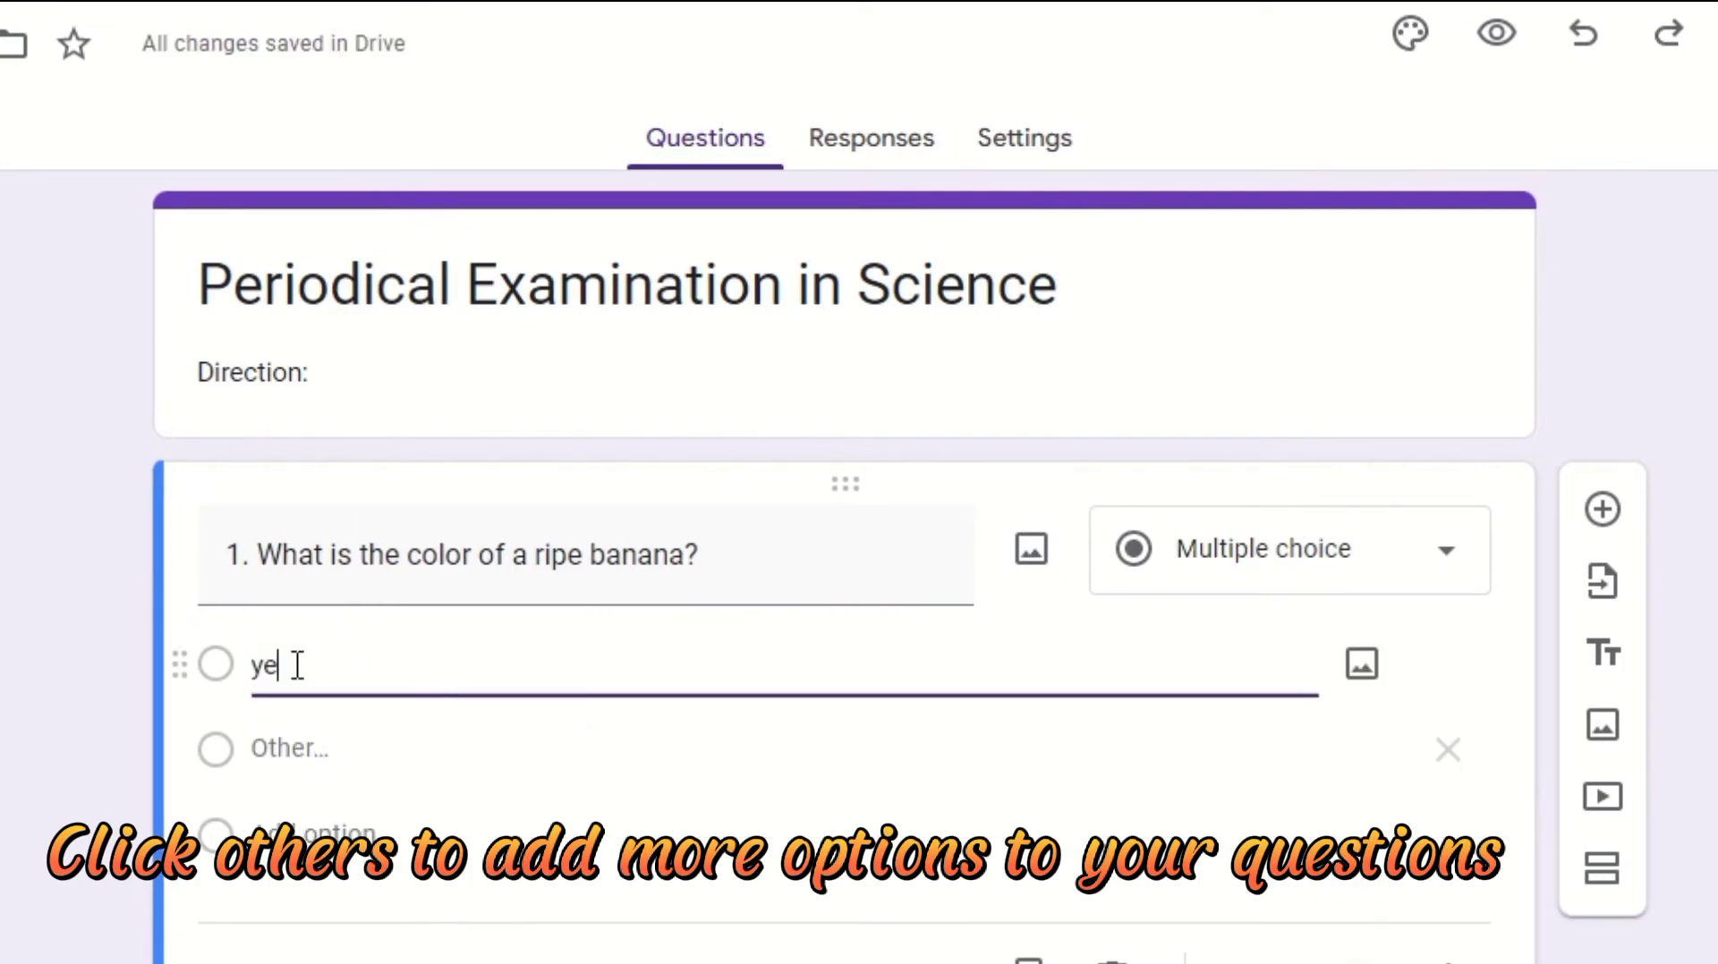
{"action": "key", "text": "BackSpace"}
{"action": "key", "text": "BackSpace"}
{"action": "type", "text": "Yellow"}
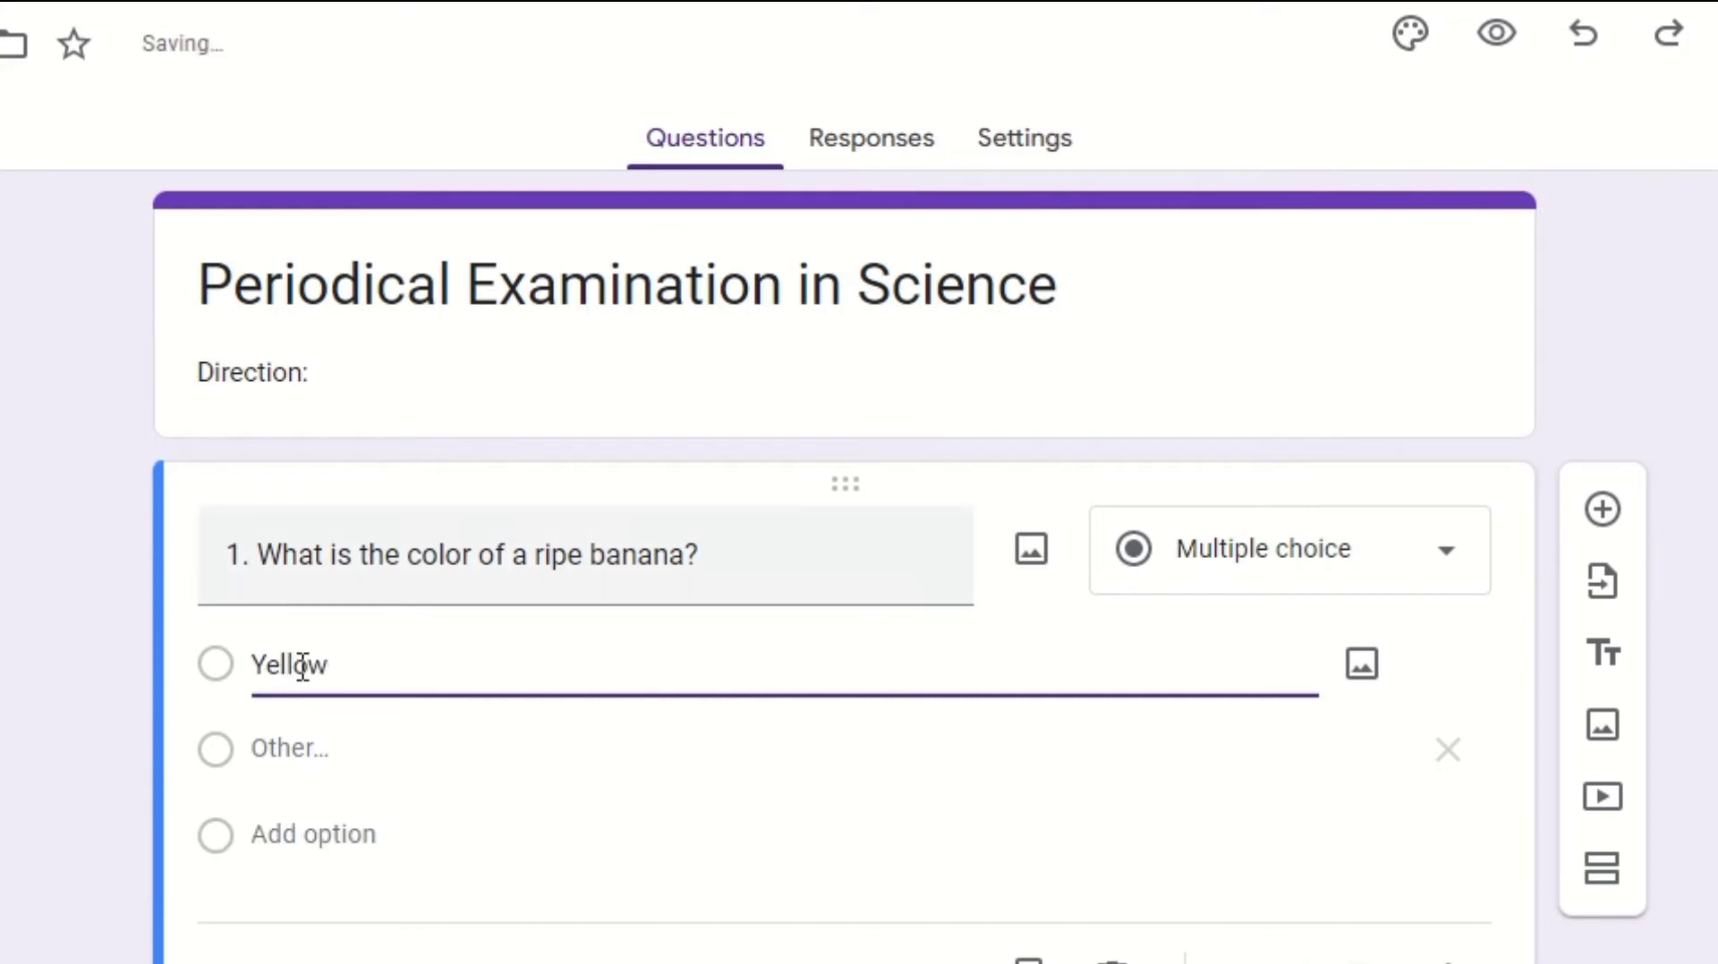
- Add "Blue" as the second answer option of the banana question
{"action": "left_click", "coordinate": [298, 774]}
{"action": "left_click", "coordinate": [268, 835]}
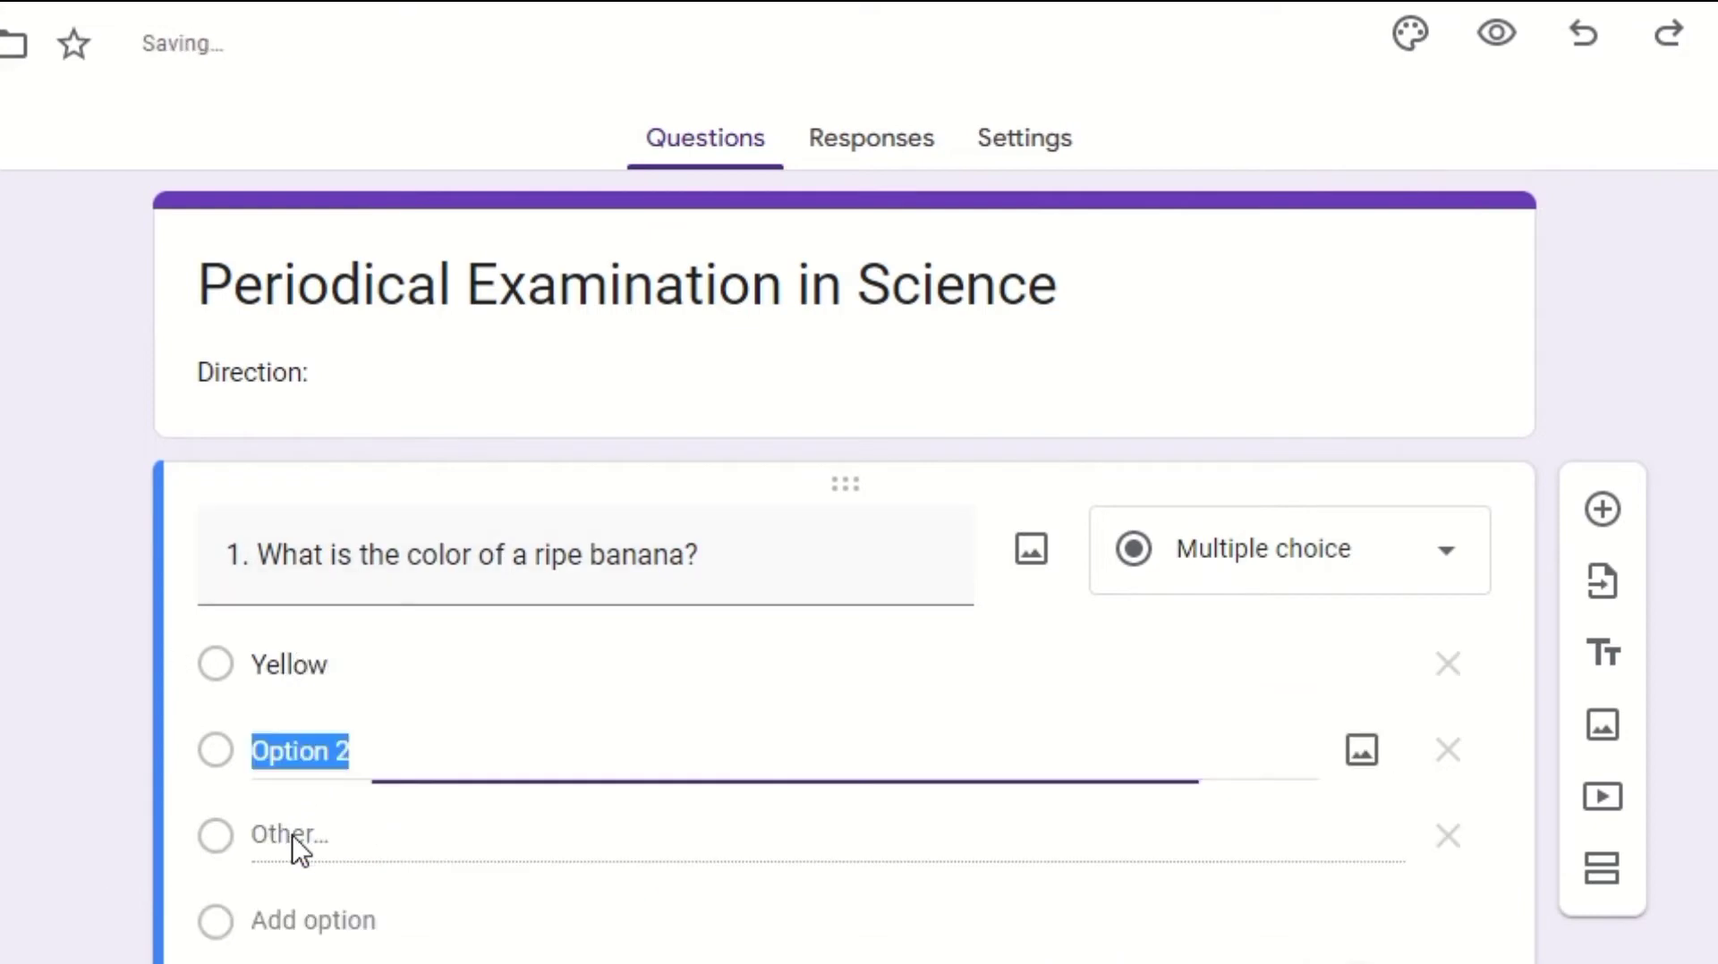
{"action": "type", "text": "Blue"}
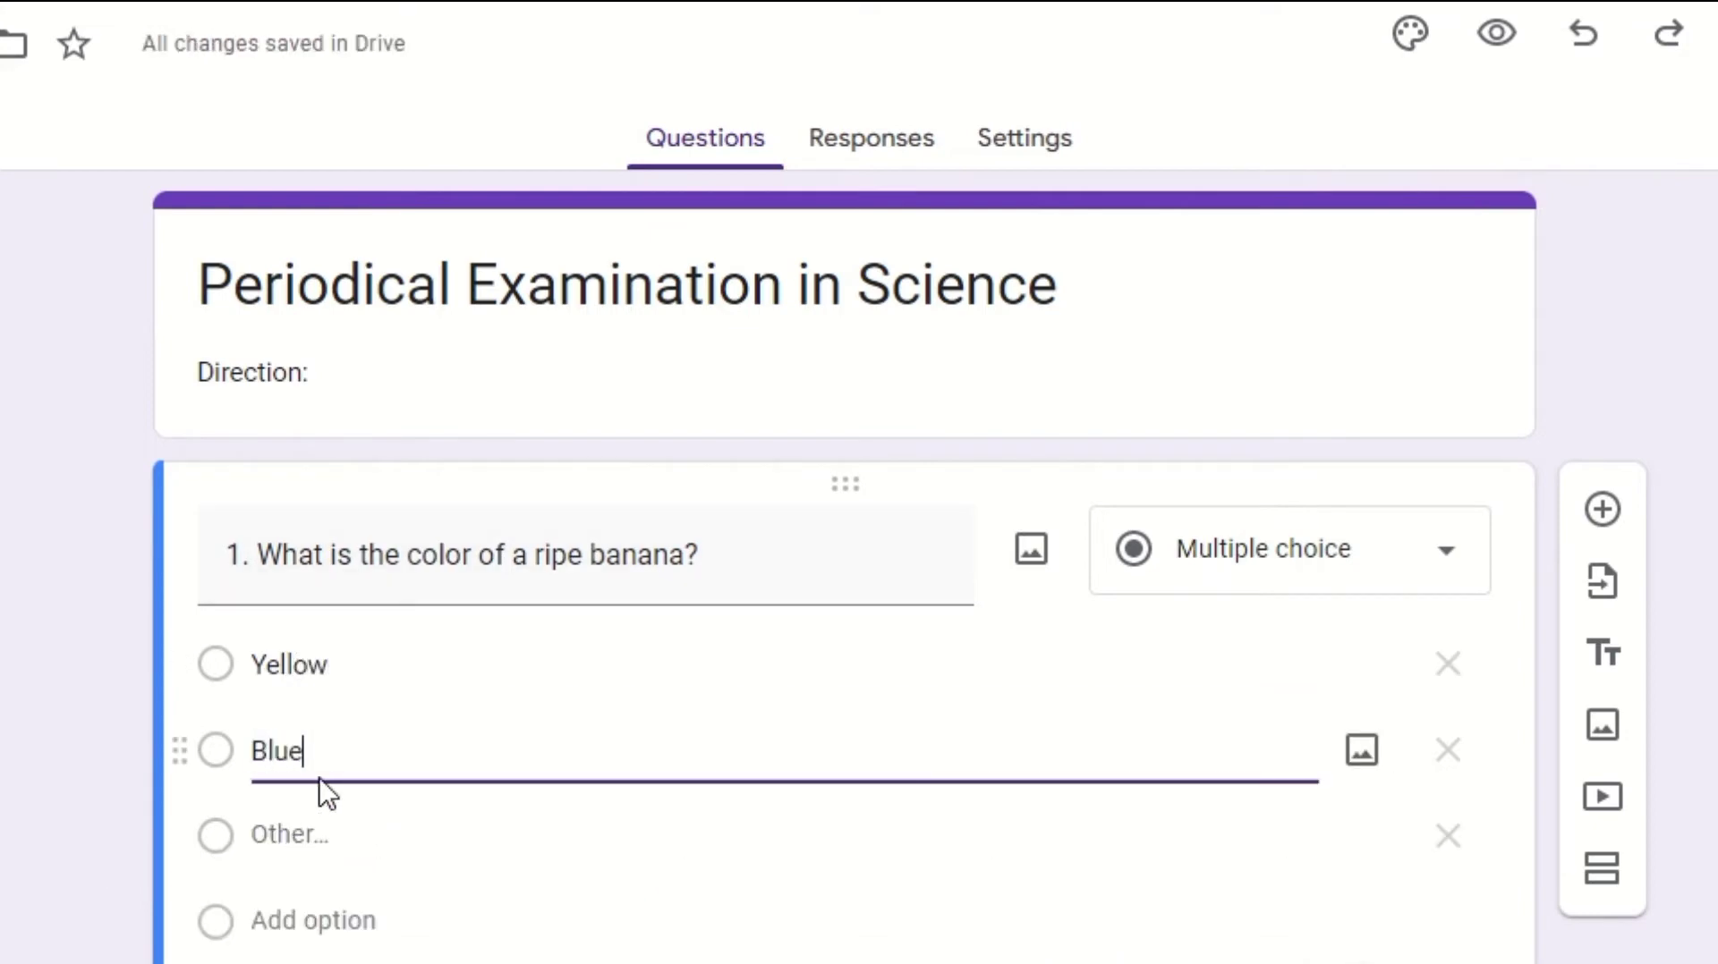
- Add "Black" as the third answer option of the banana question
{"action": "left_click", "coordinate": [309, 926]}
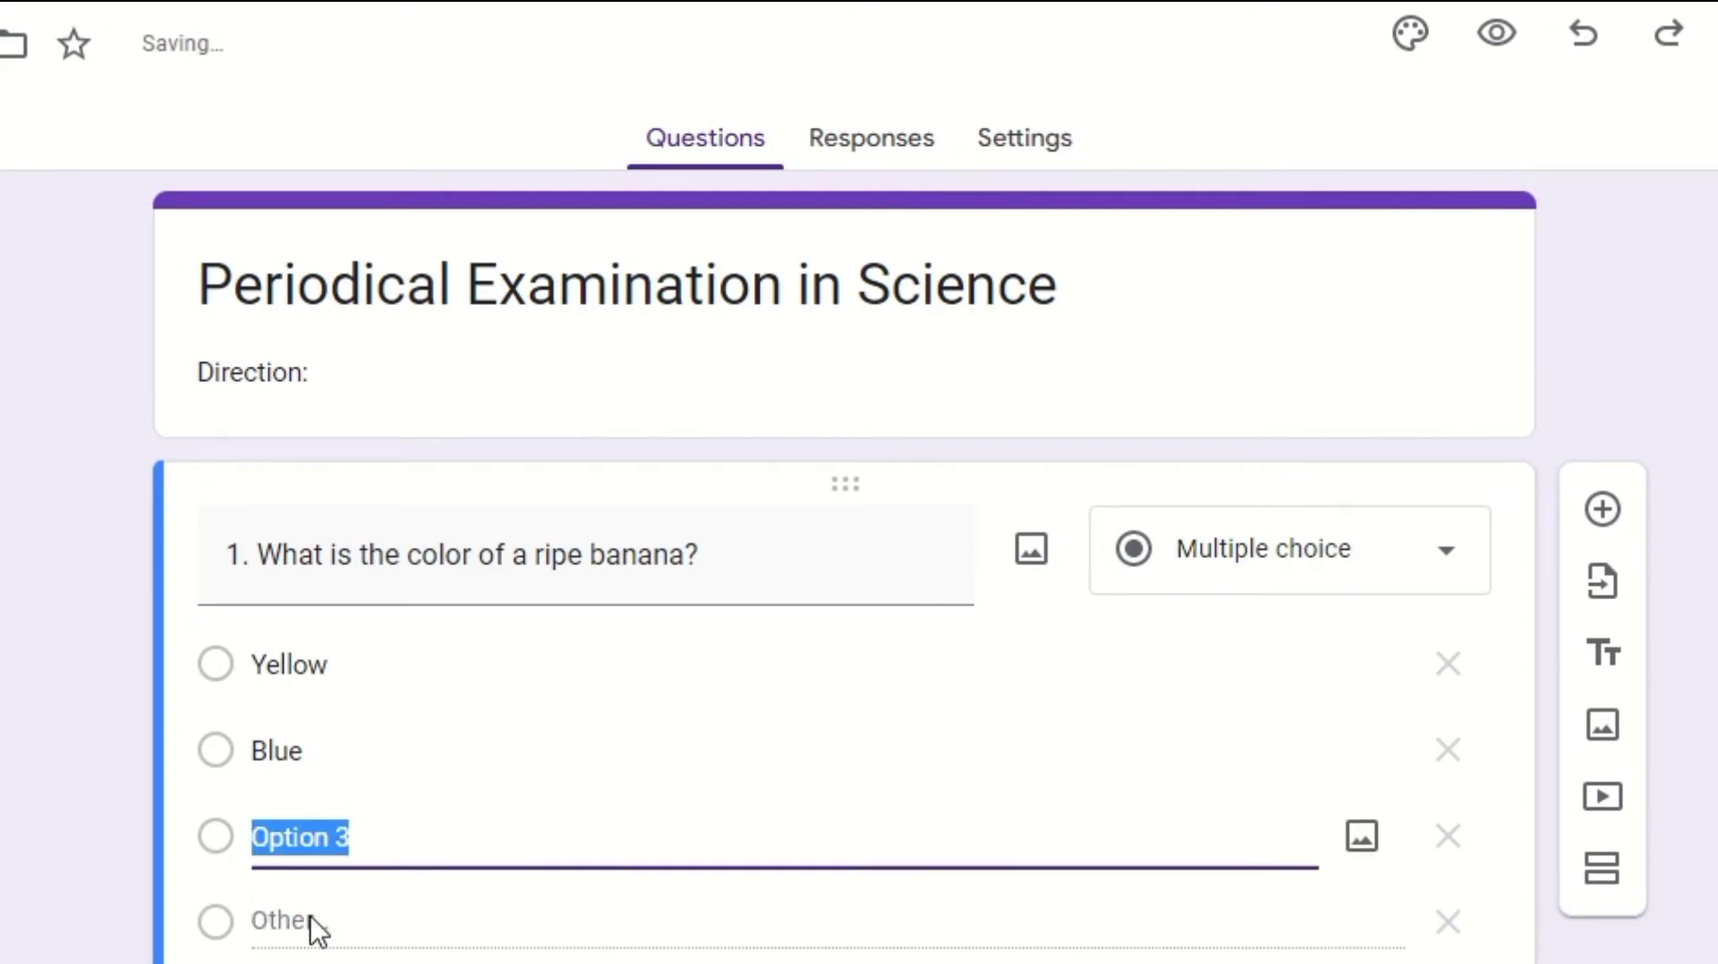
{"action": "type", "text": "Green"}
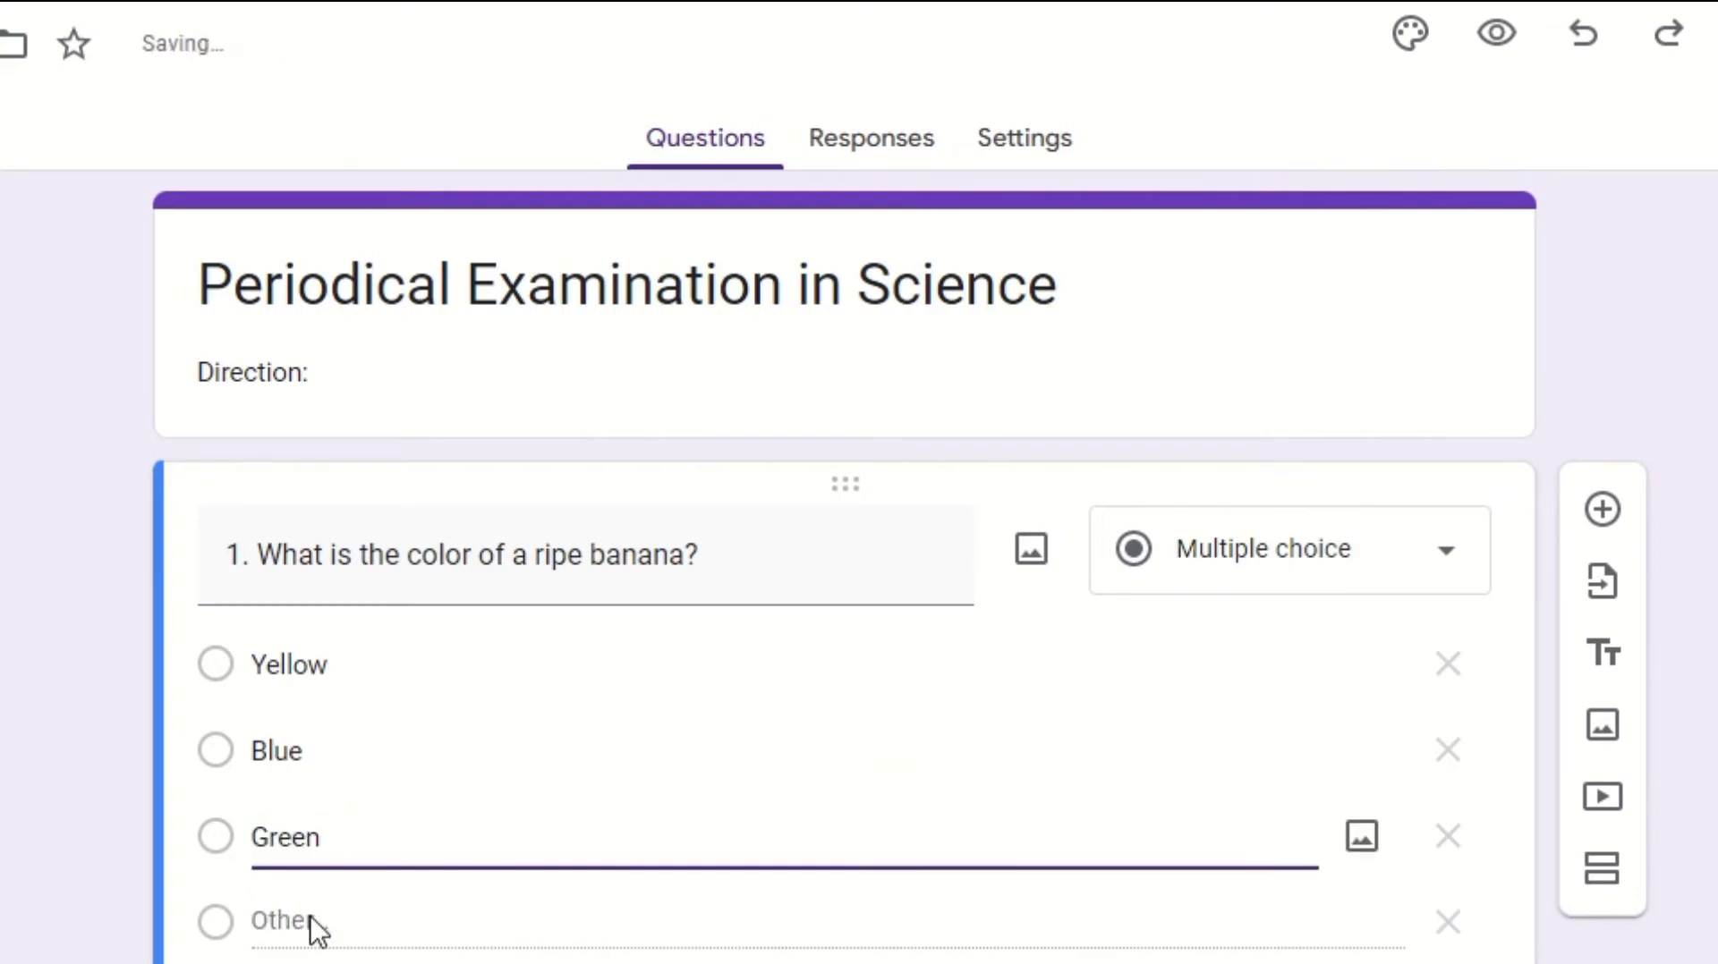
{"action": "key", "text": "BackSpace"}
{"action": "key", "text": "BackSpace"}
{"action": "key", "text": "BackSpace"}
{"action": "key", "text": "BackSpace"}
{"action": "key", "text": "BackSpace"}
{"action": "type", "text": "W"}
{"action": "key", "text": "BackSpace"}
{"action": "type", "text": "Black"}
{"action": "left_click", "coordinate": [206, 933]}
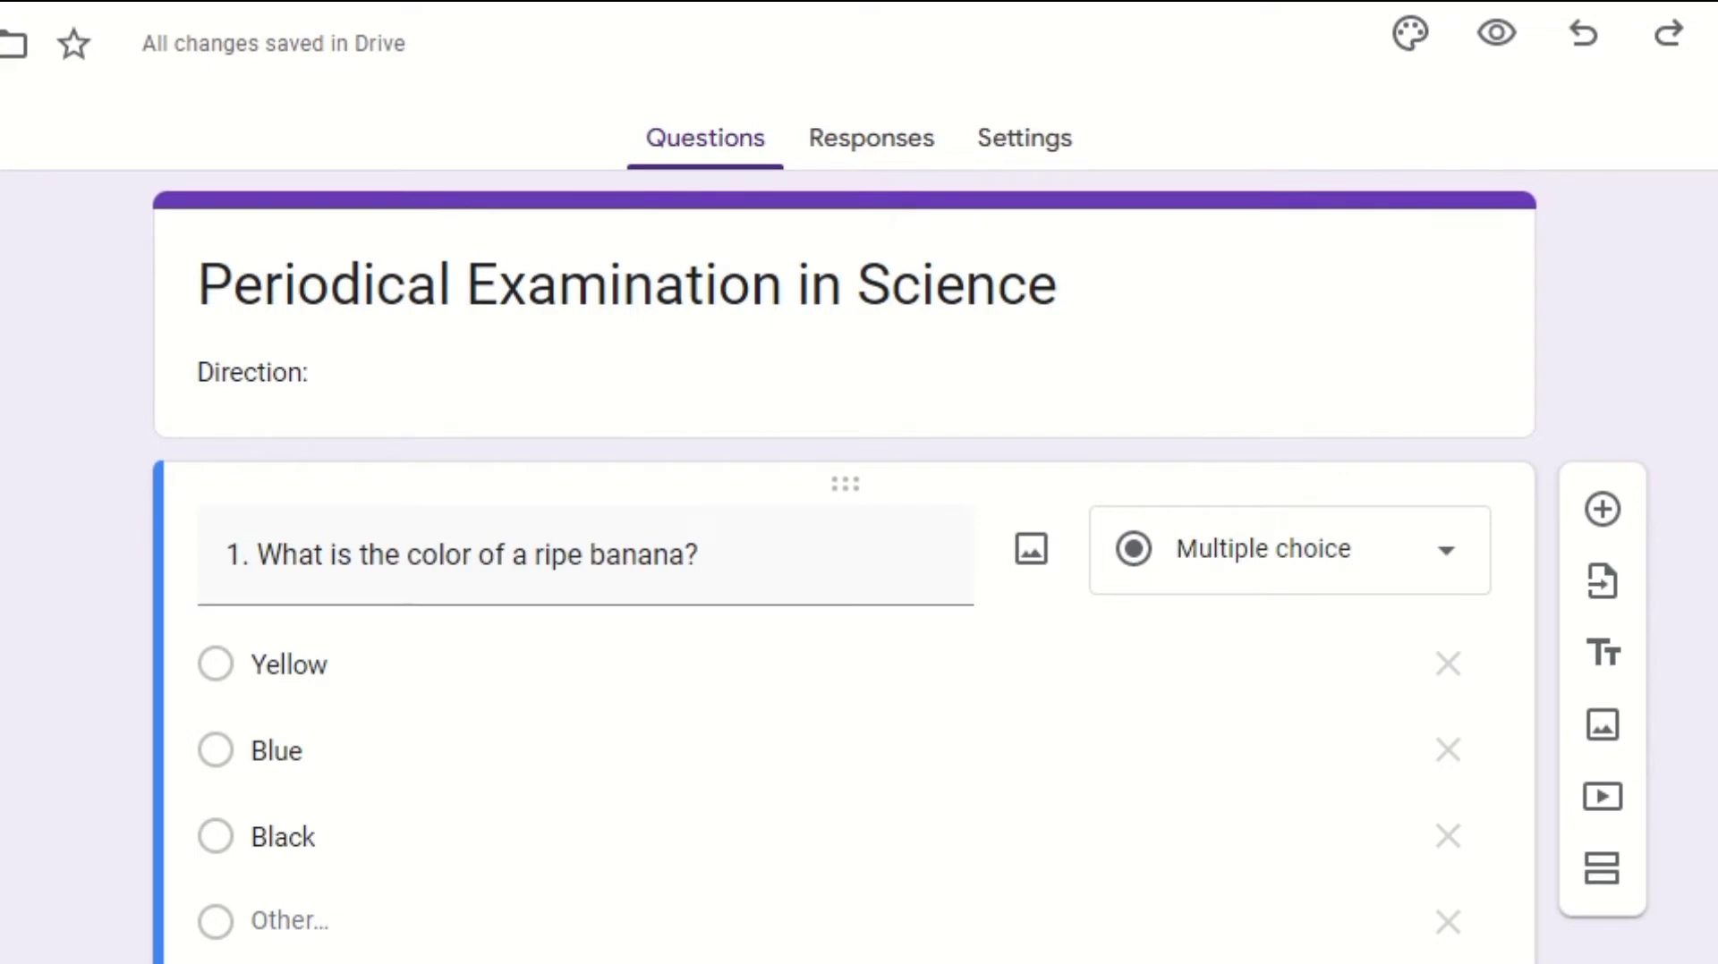
- Add "Pink" as the fourth answer option of the banana question
{"action": "scroll", "coordinate": [238, 810], "scroll_direction": "down", "scroll_amount": 2}
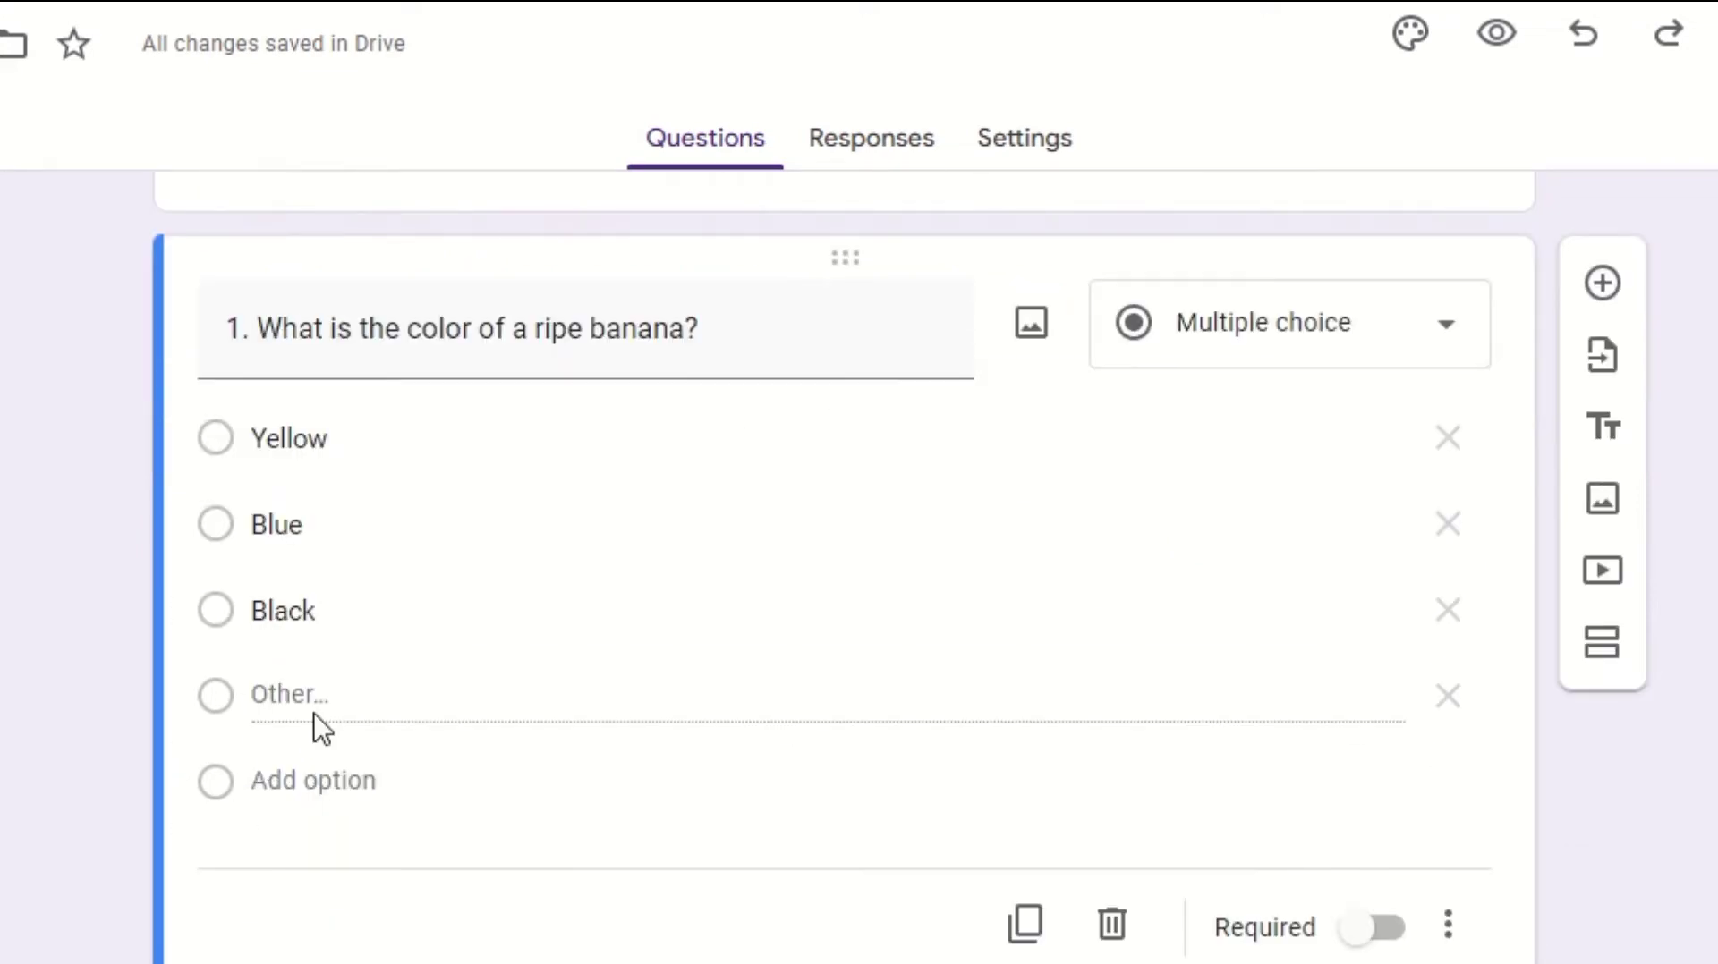
{"action": "left_click", "coordinate": [319, 791]}
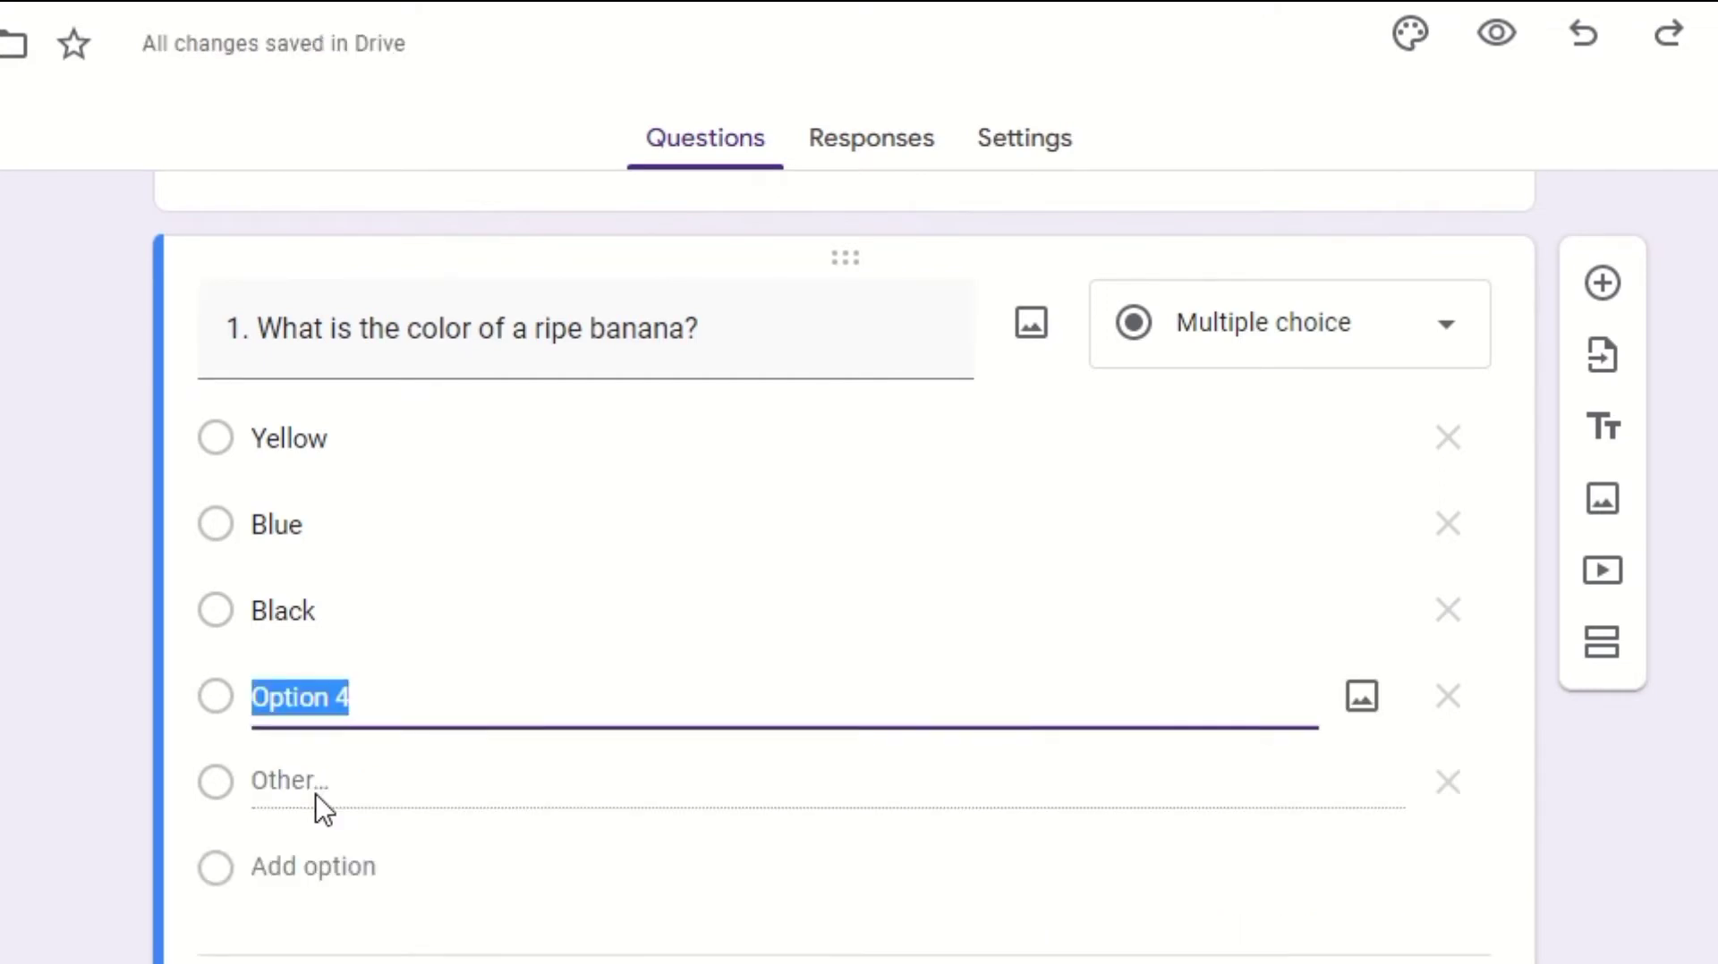
{"action": "type", "text": "Pink"}
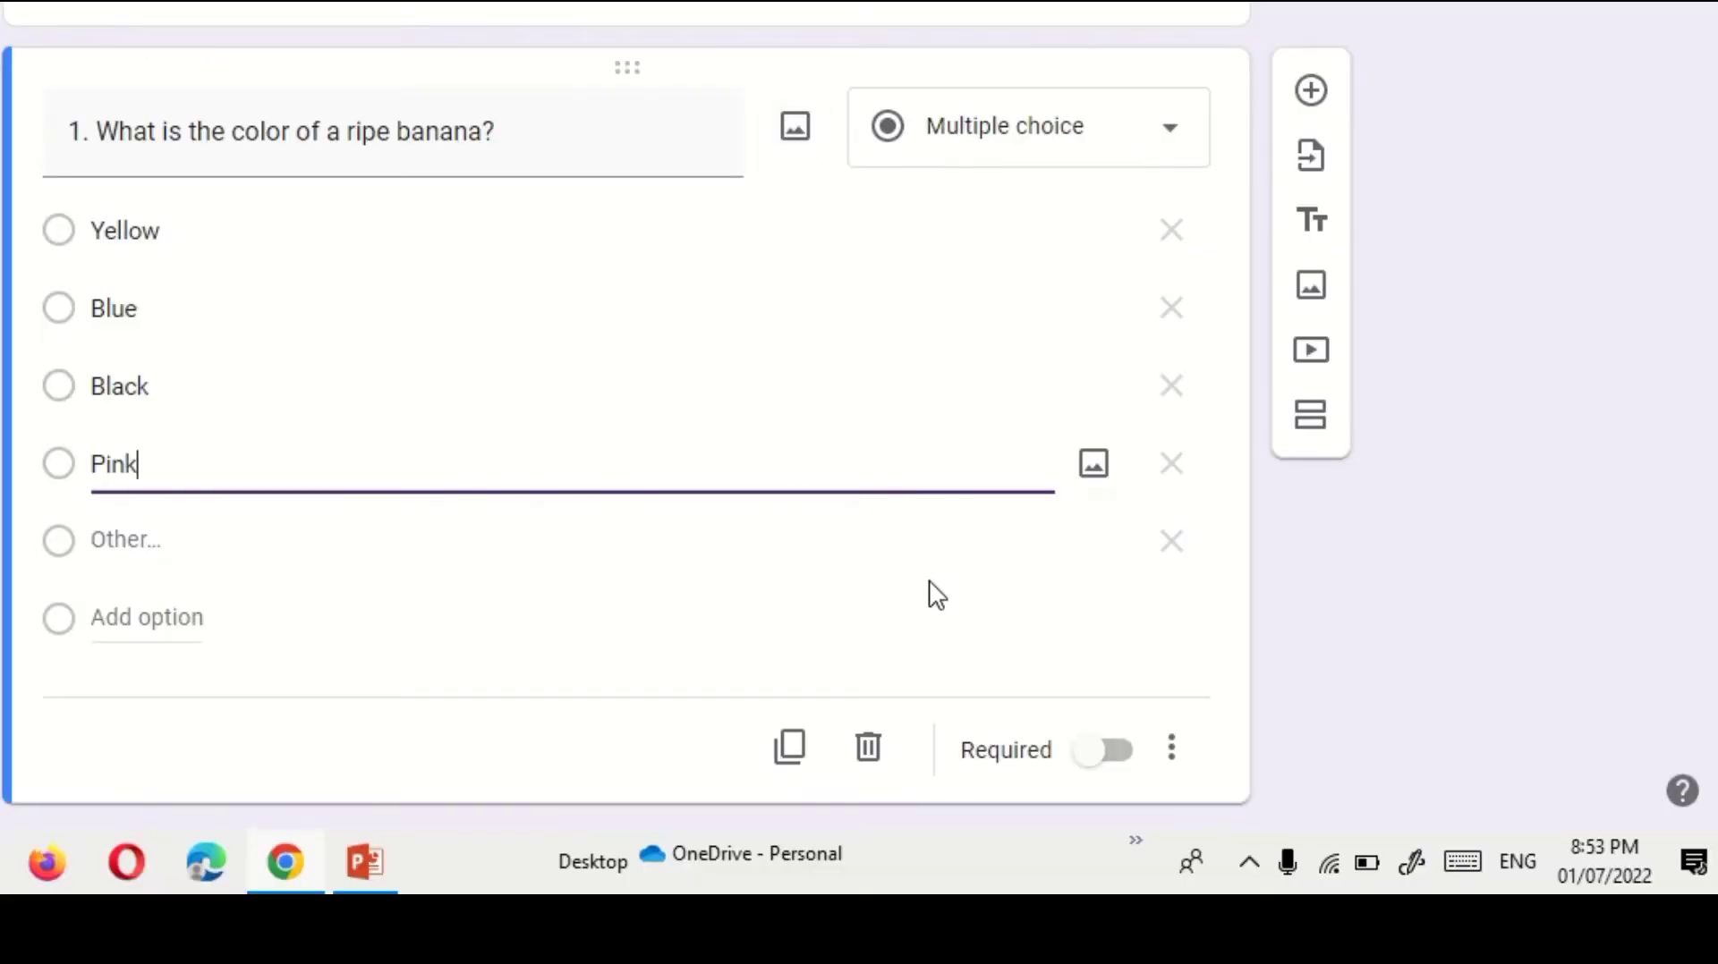
- Try the required setting on the banana question and view its additional display options
{"action": "scroll", "coordinate": [806, 559], "scroll_direction": "down", "scroll_amount": 1}
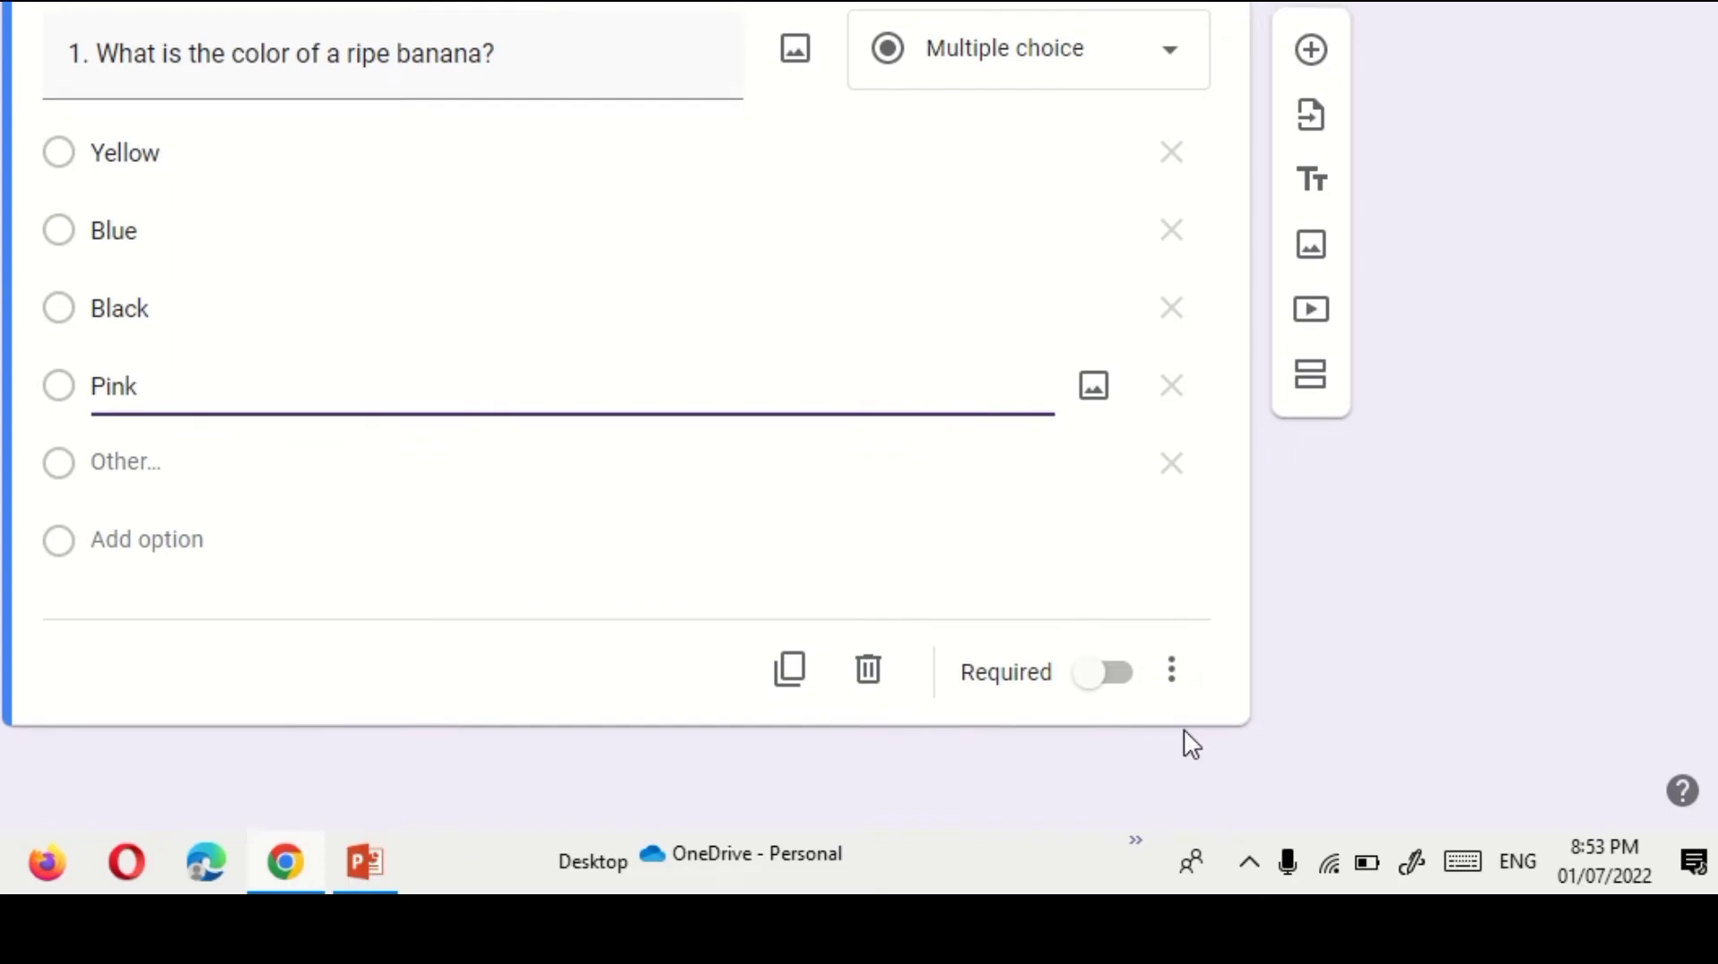
{"action": "left_click", "coordinate": [1093, 683]}
{"action": "left_click", "coordinate": [1172, 673]}
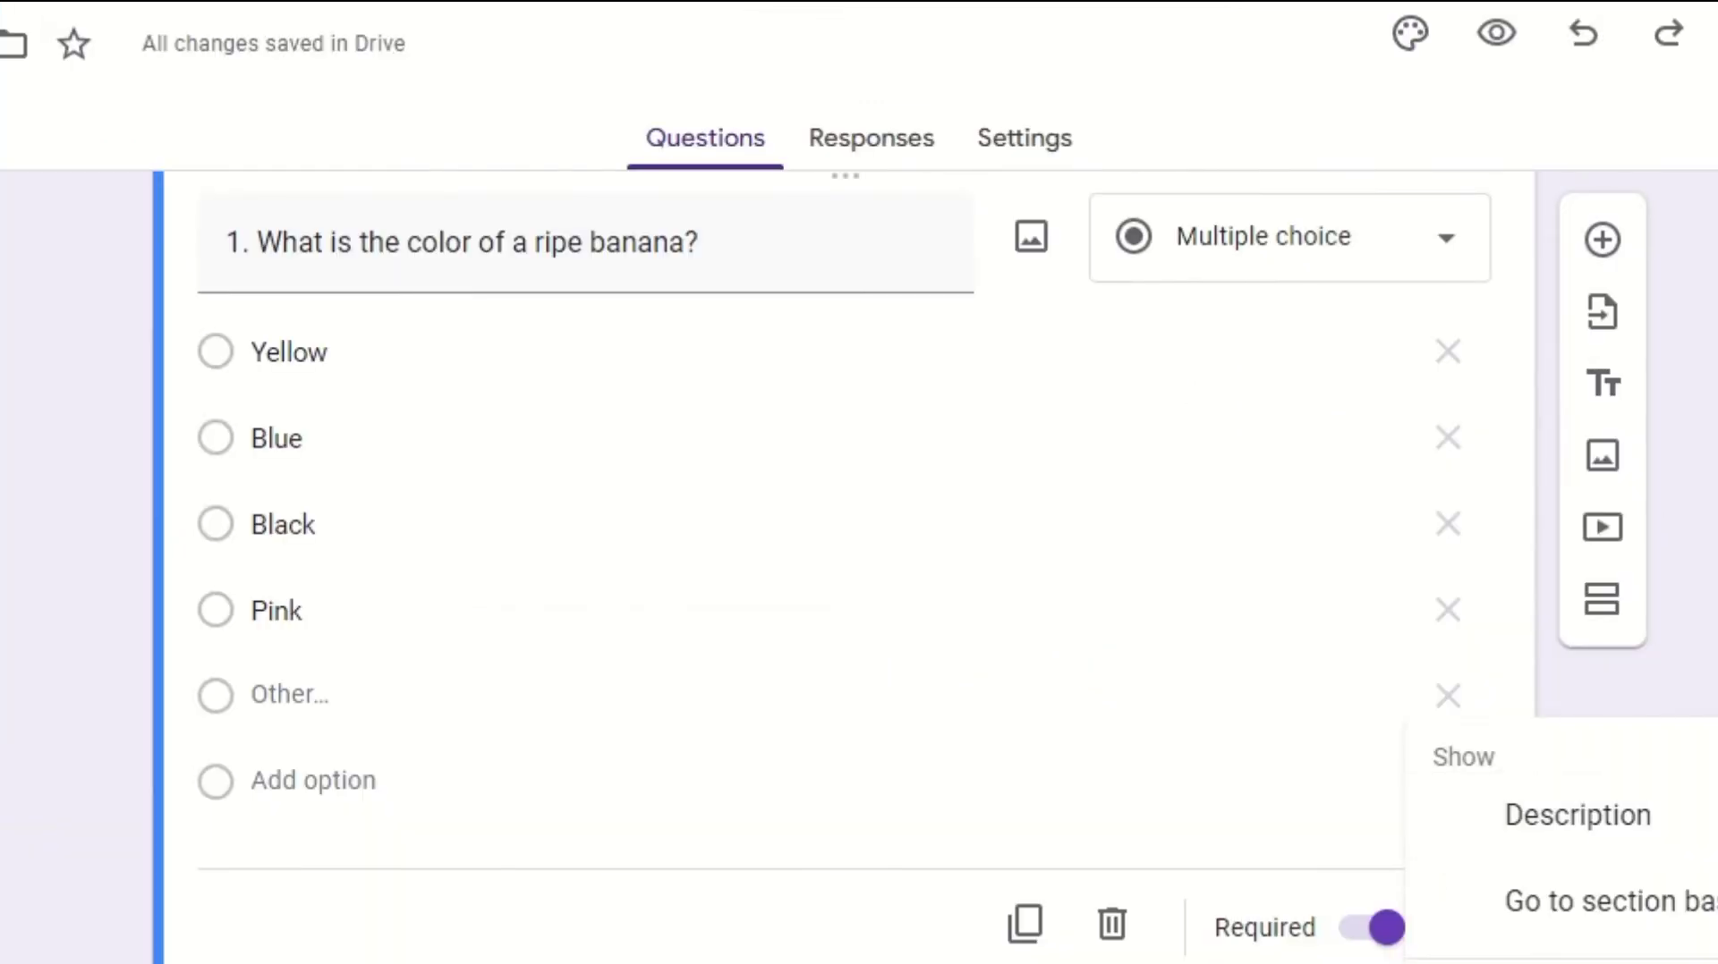
{"action": "left_click", "coordinate": [1100, 683]}
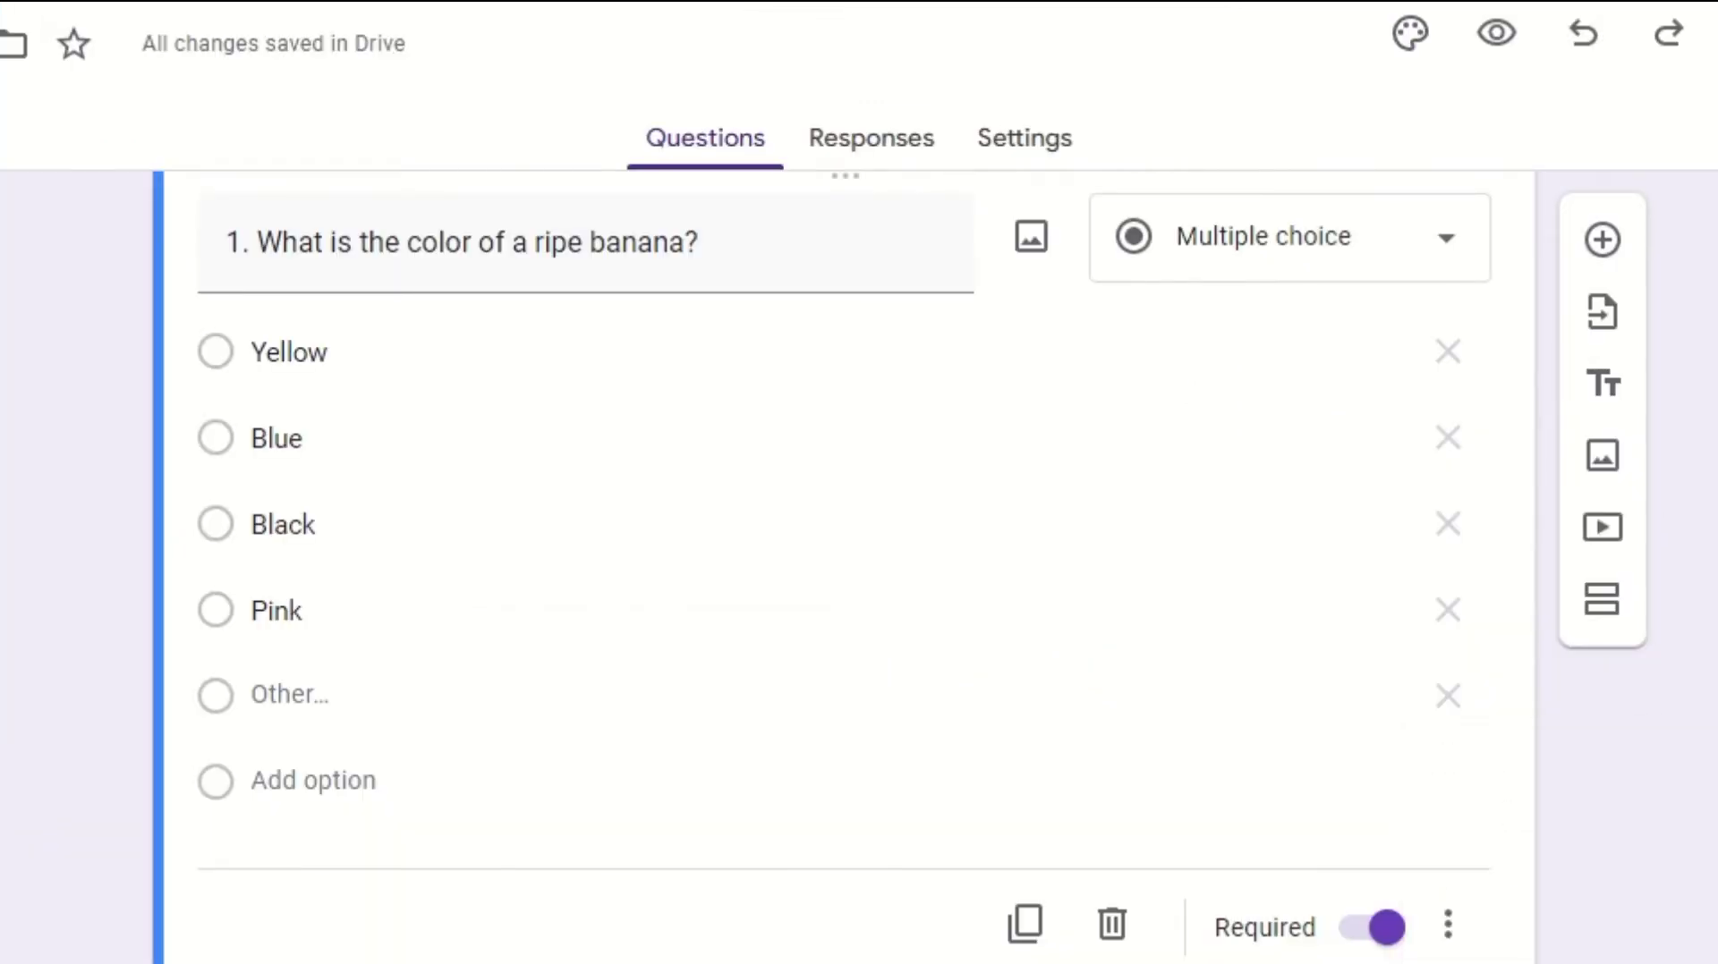
{"action": "left_click", "coordinate": [1367, 930]}
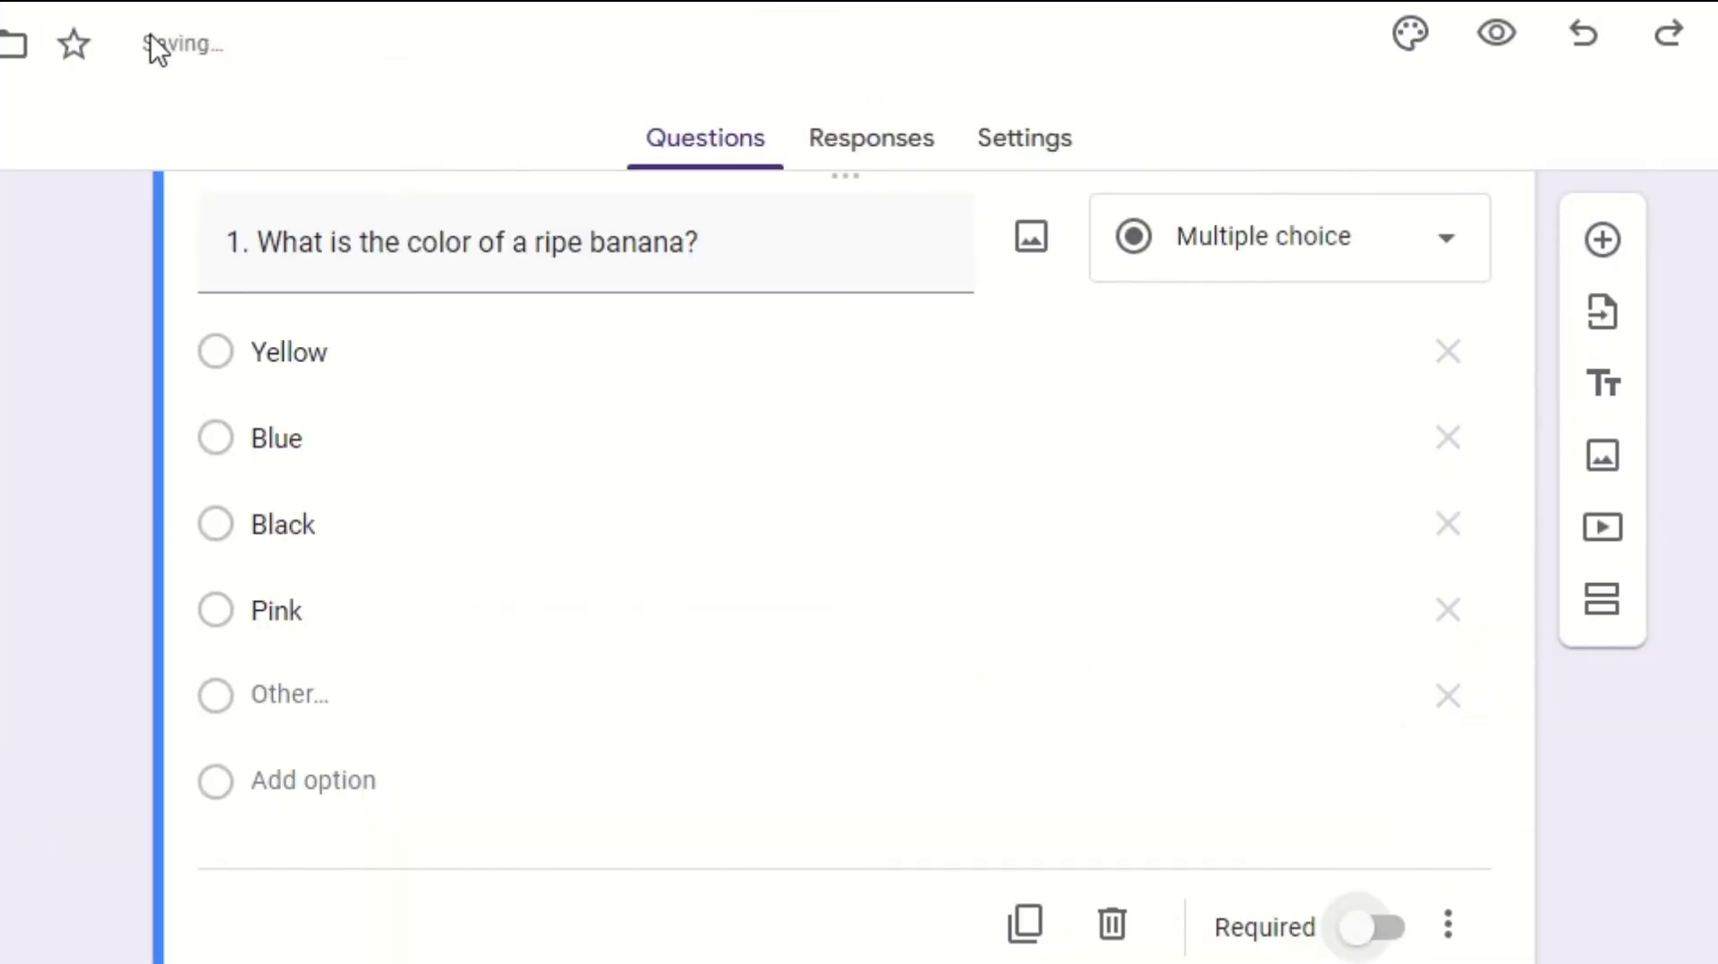
- Name the form file "Periodical Examination in Science"
{"action": "triple_click", "coordinate": [1, 51]}
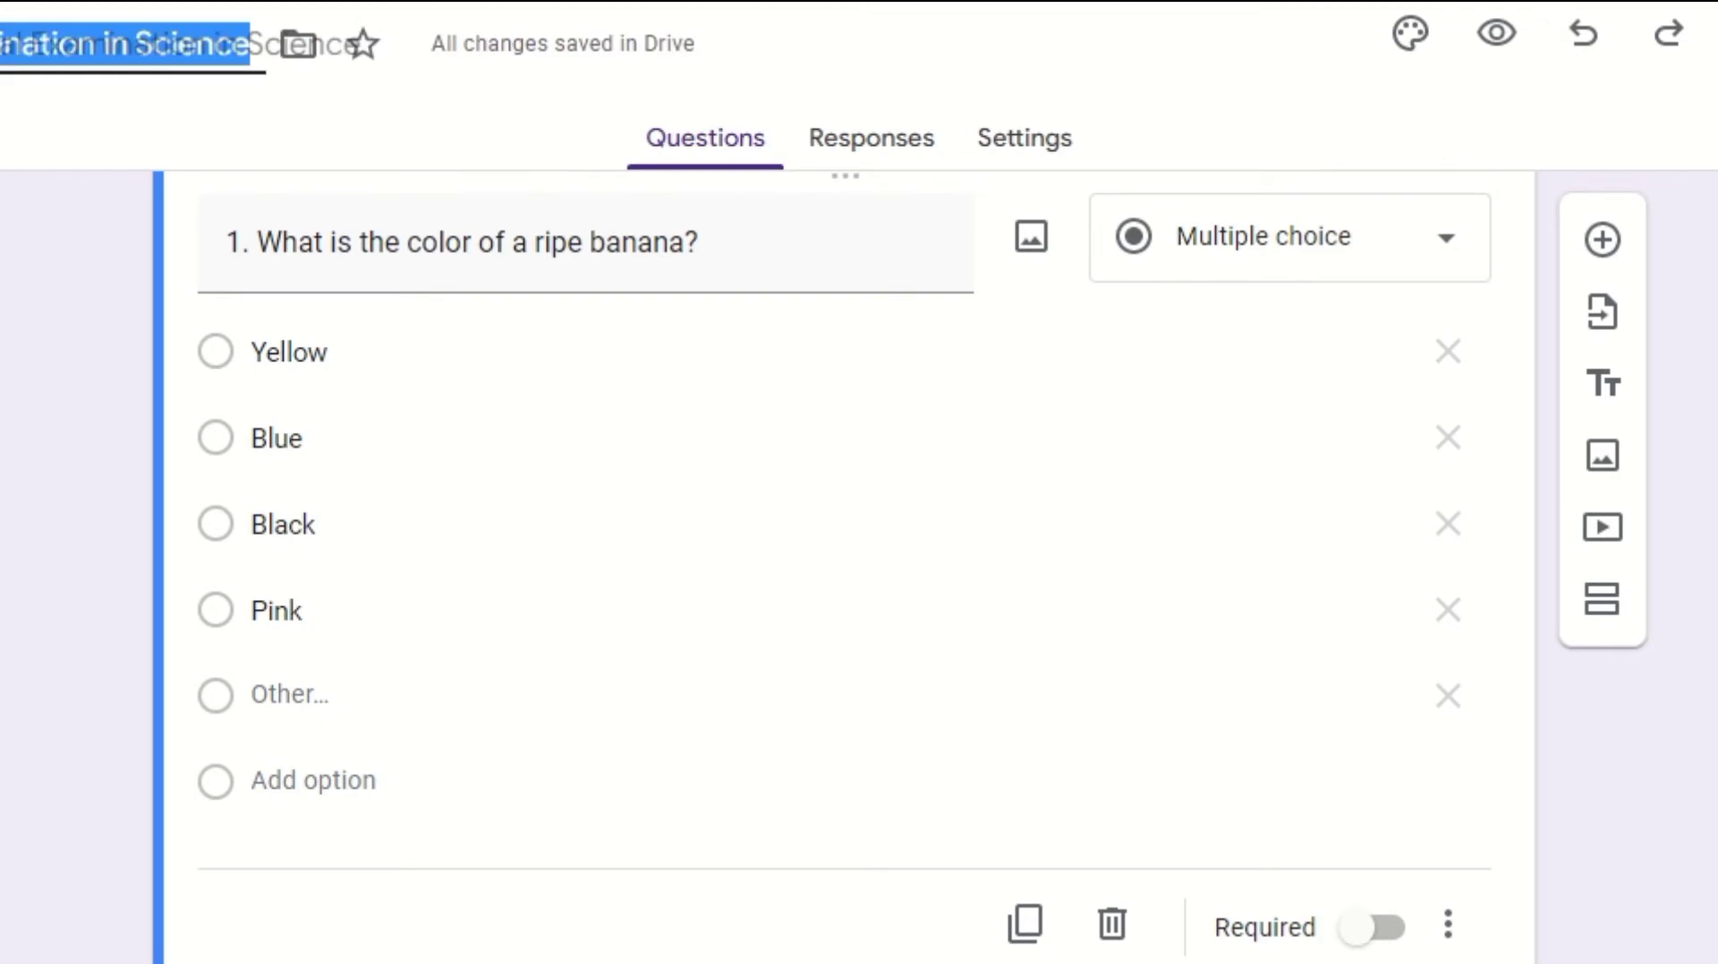
{"action": "left_click", "coordinate": [1, 51]}
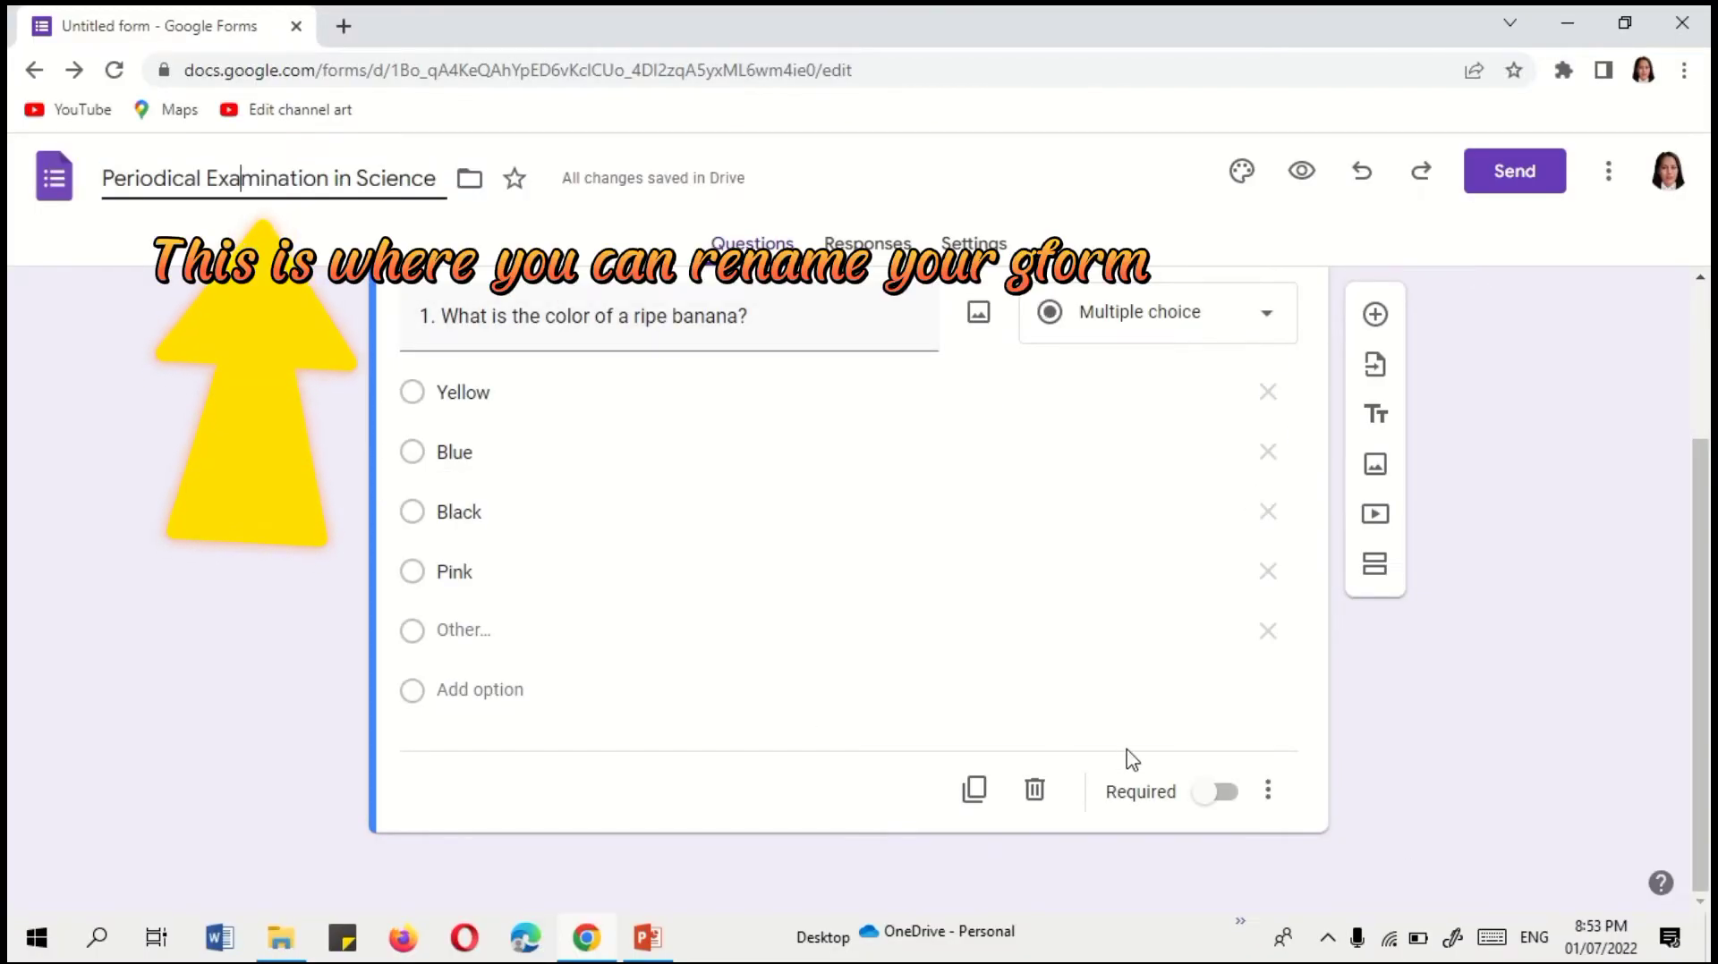
- Add a new question below the banana question and set its type to Paragraph
{"action": "left_click", "coordinate": [1379, 326]}
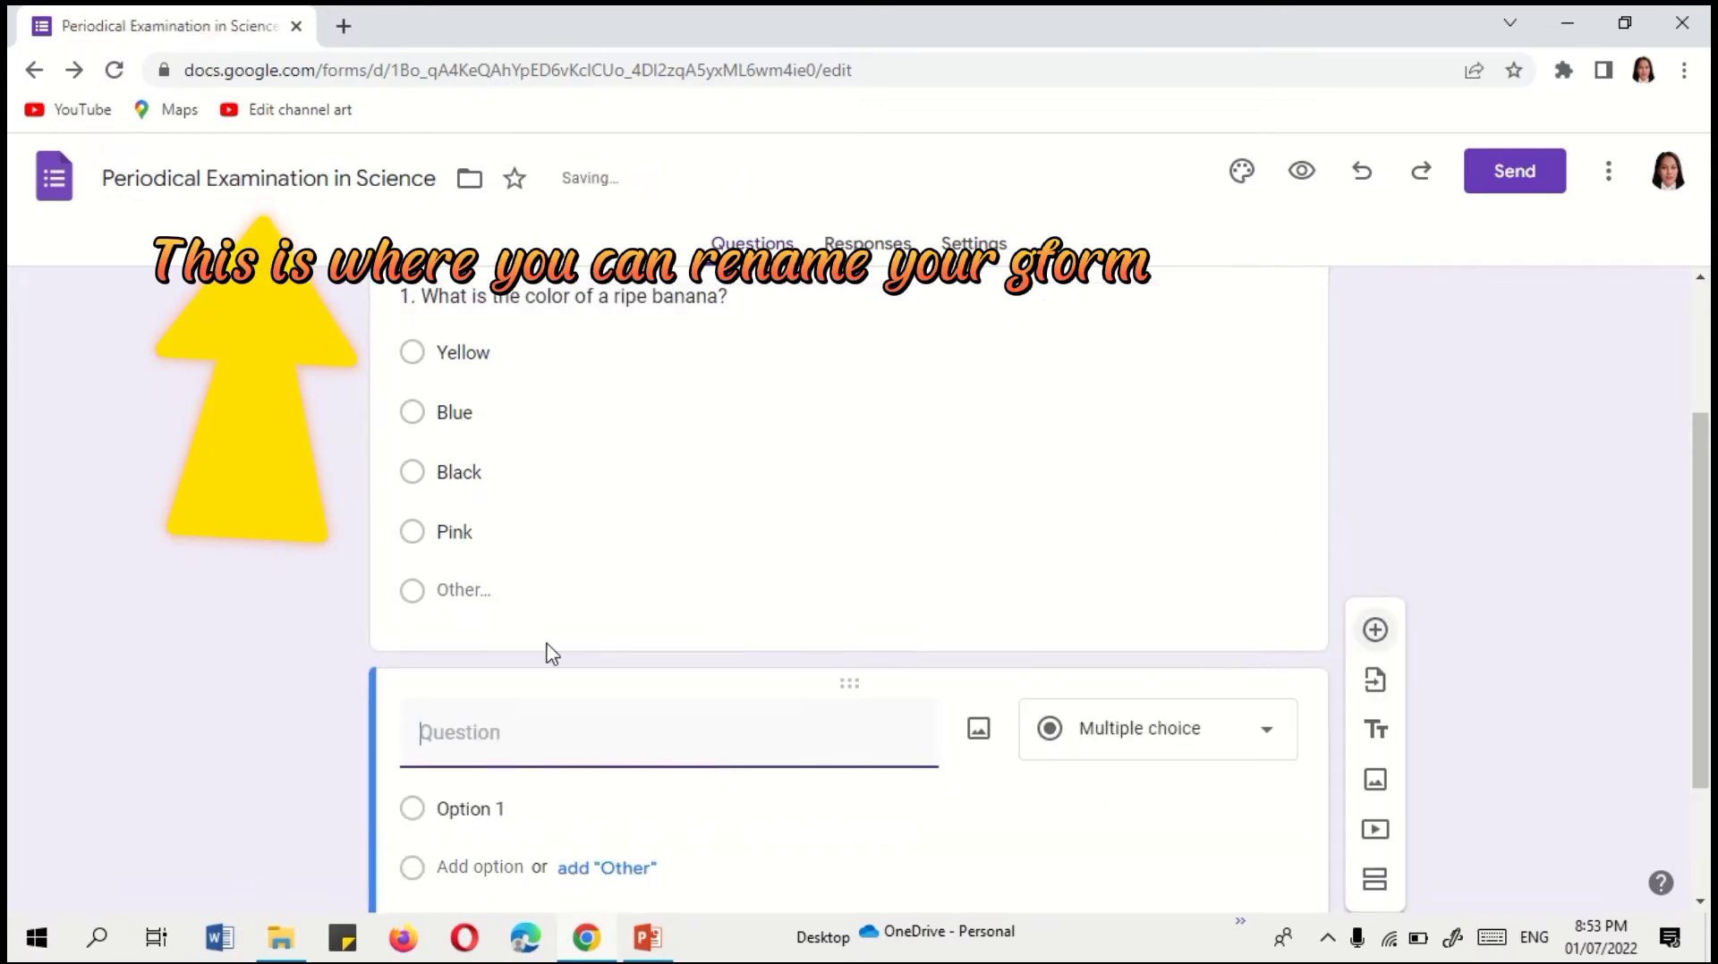
{"action": "left_click", "coordinate": [1239, 563]}
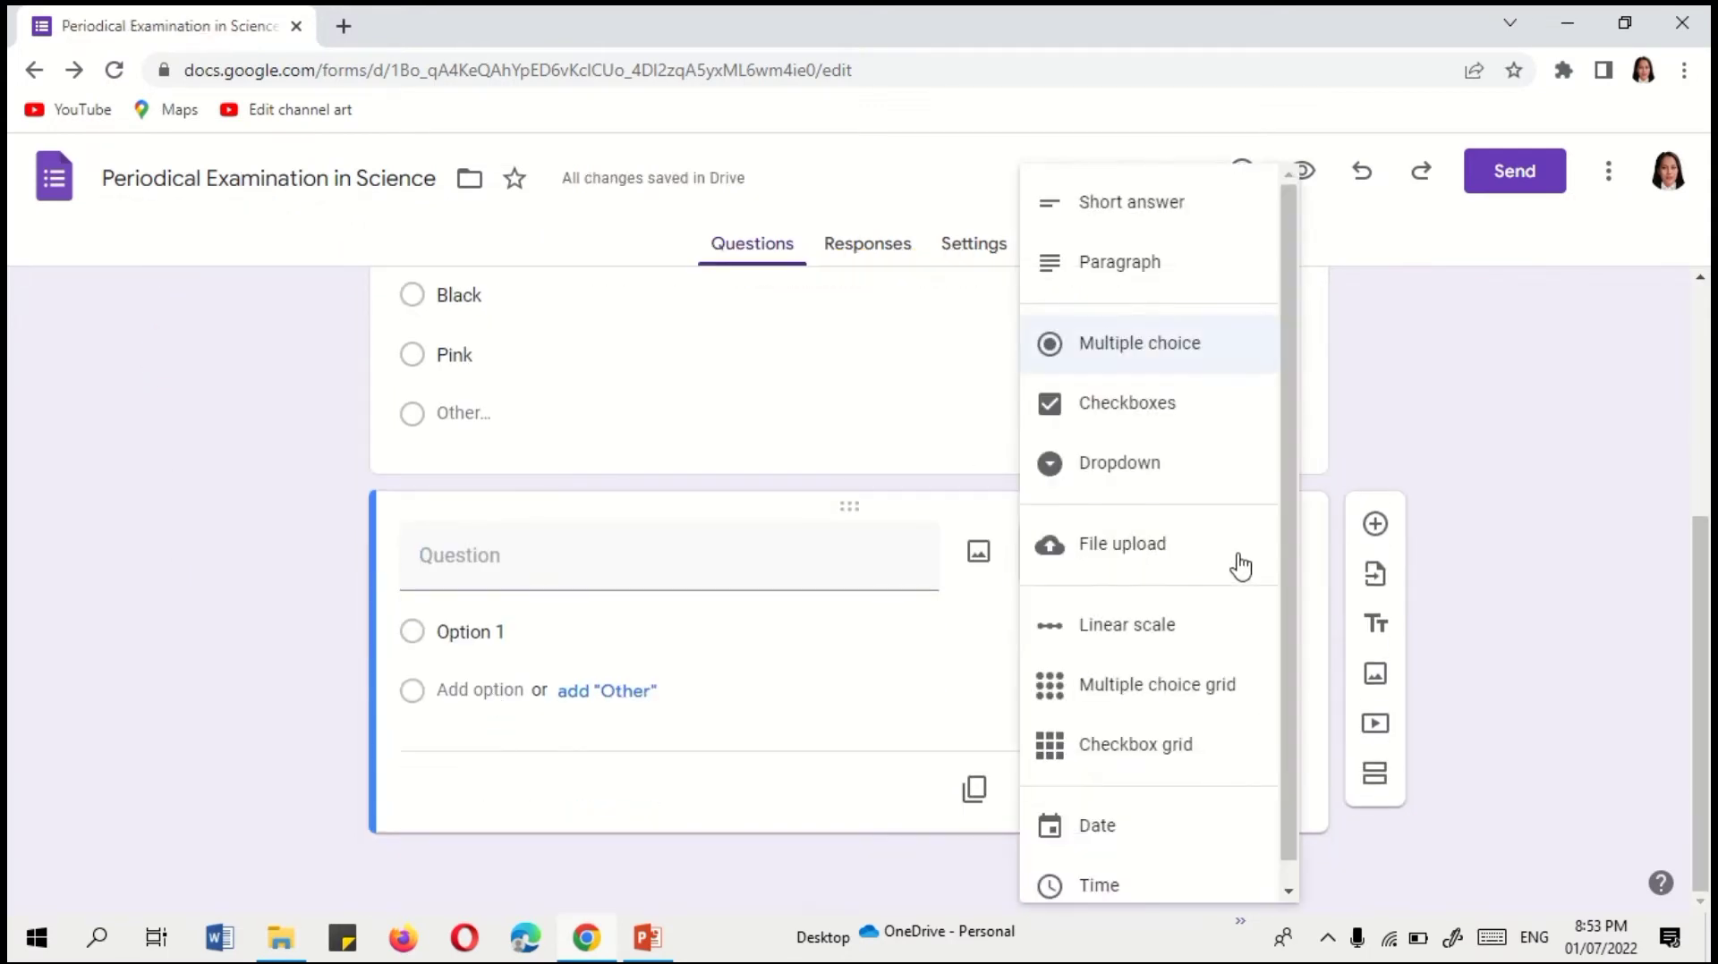
{"action": "left_click", "coordinate": [1122, 264]}
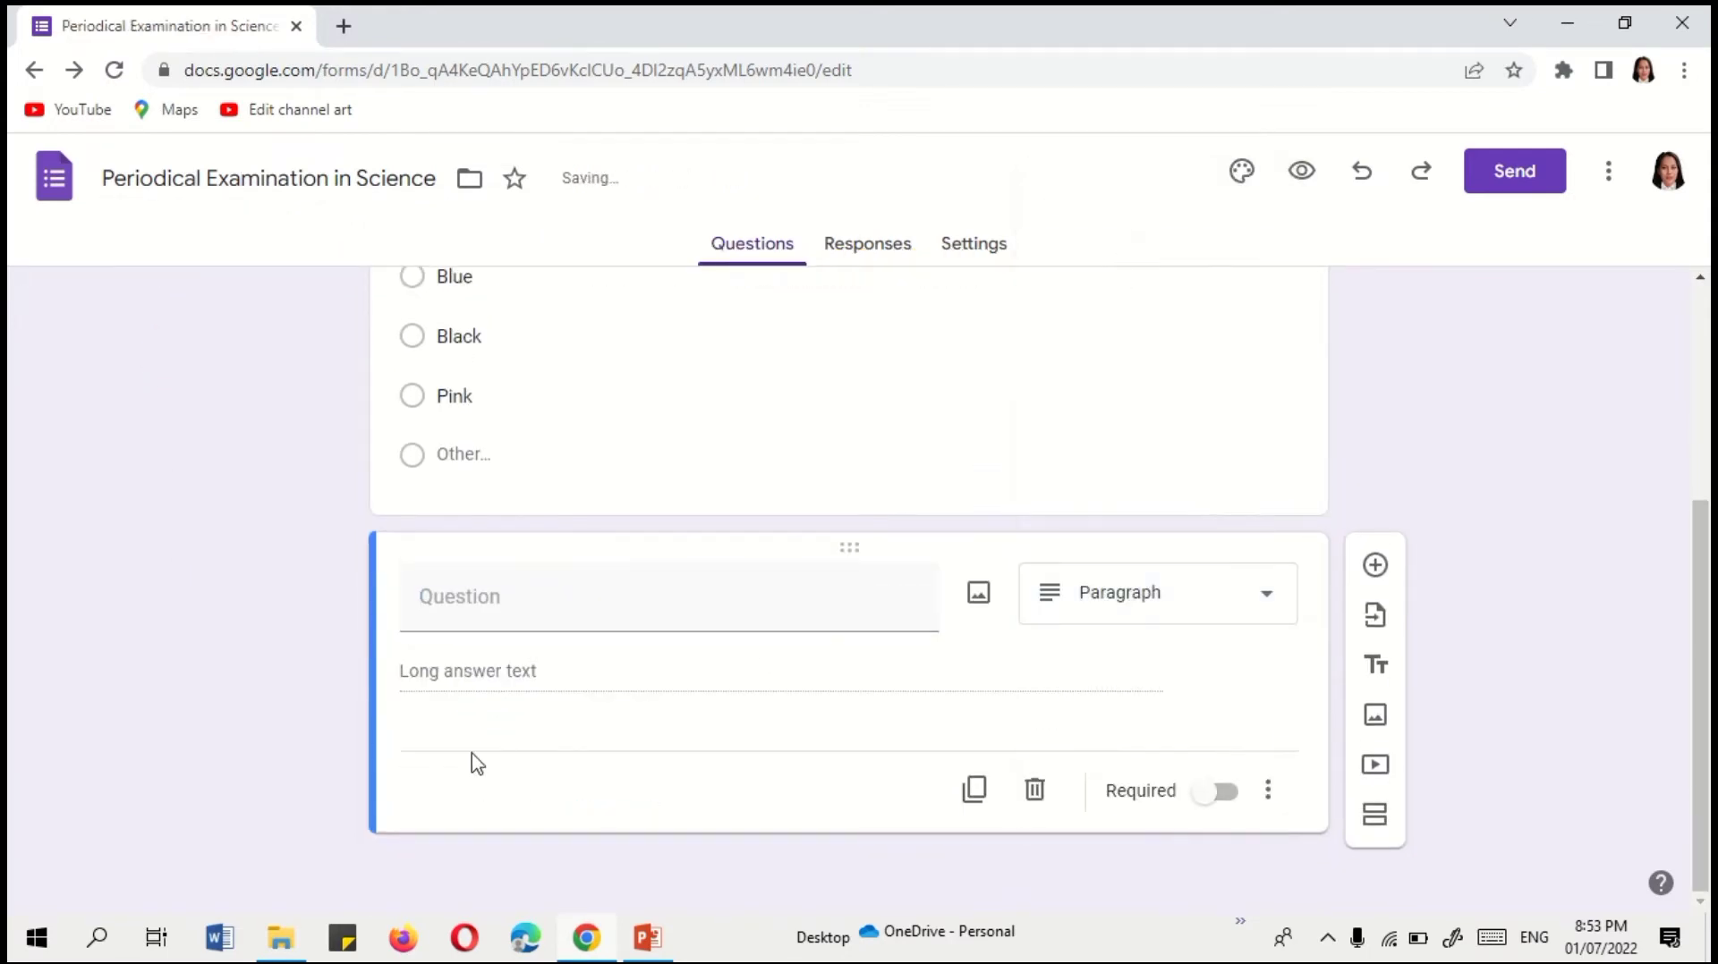
- Enter "2. What is the importance of sleep in our body?" as the paragraph question's text
{"action": "left_click", "coordinate": [463, 614]}
{"action": "type", "text": "2. "}
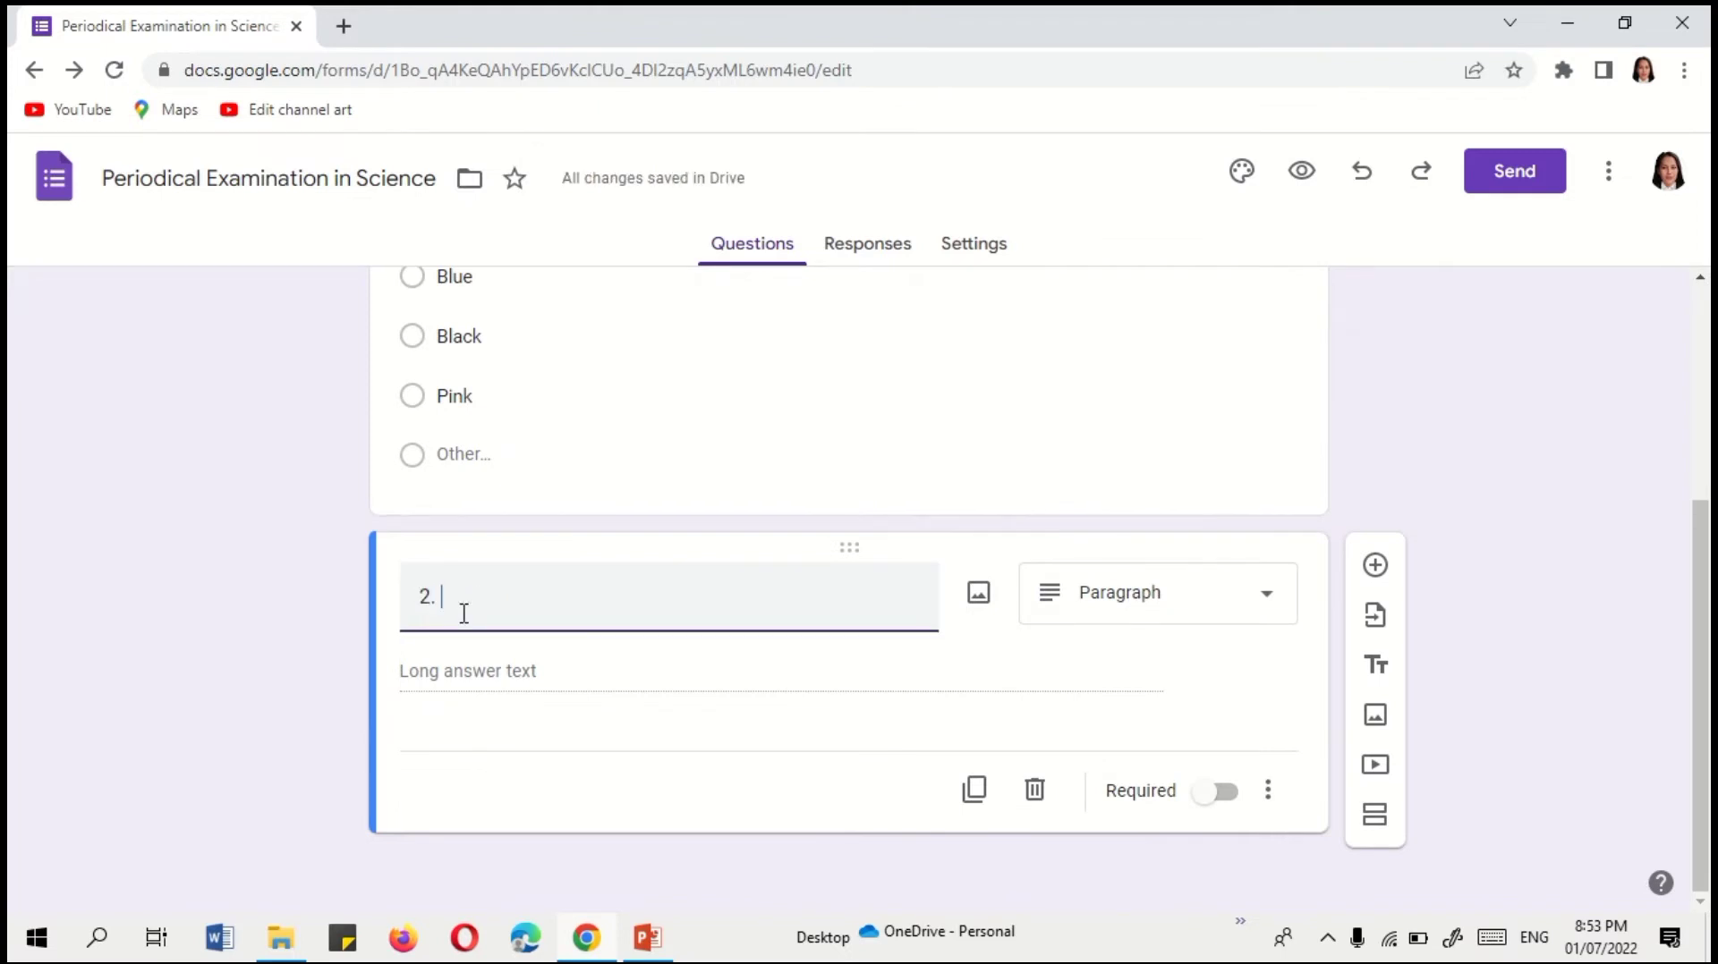
{"action": "type", "text": "What is"}
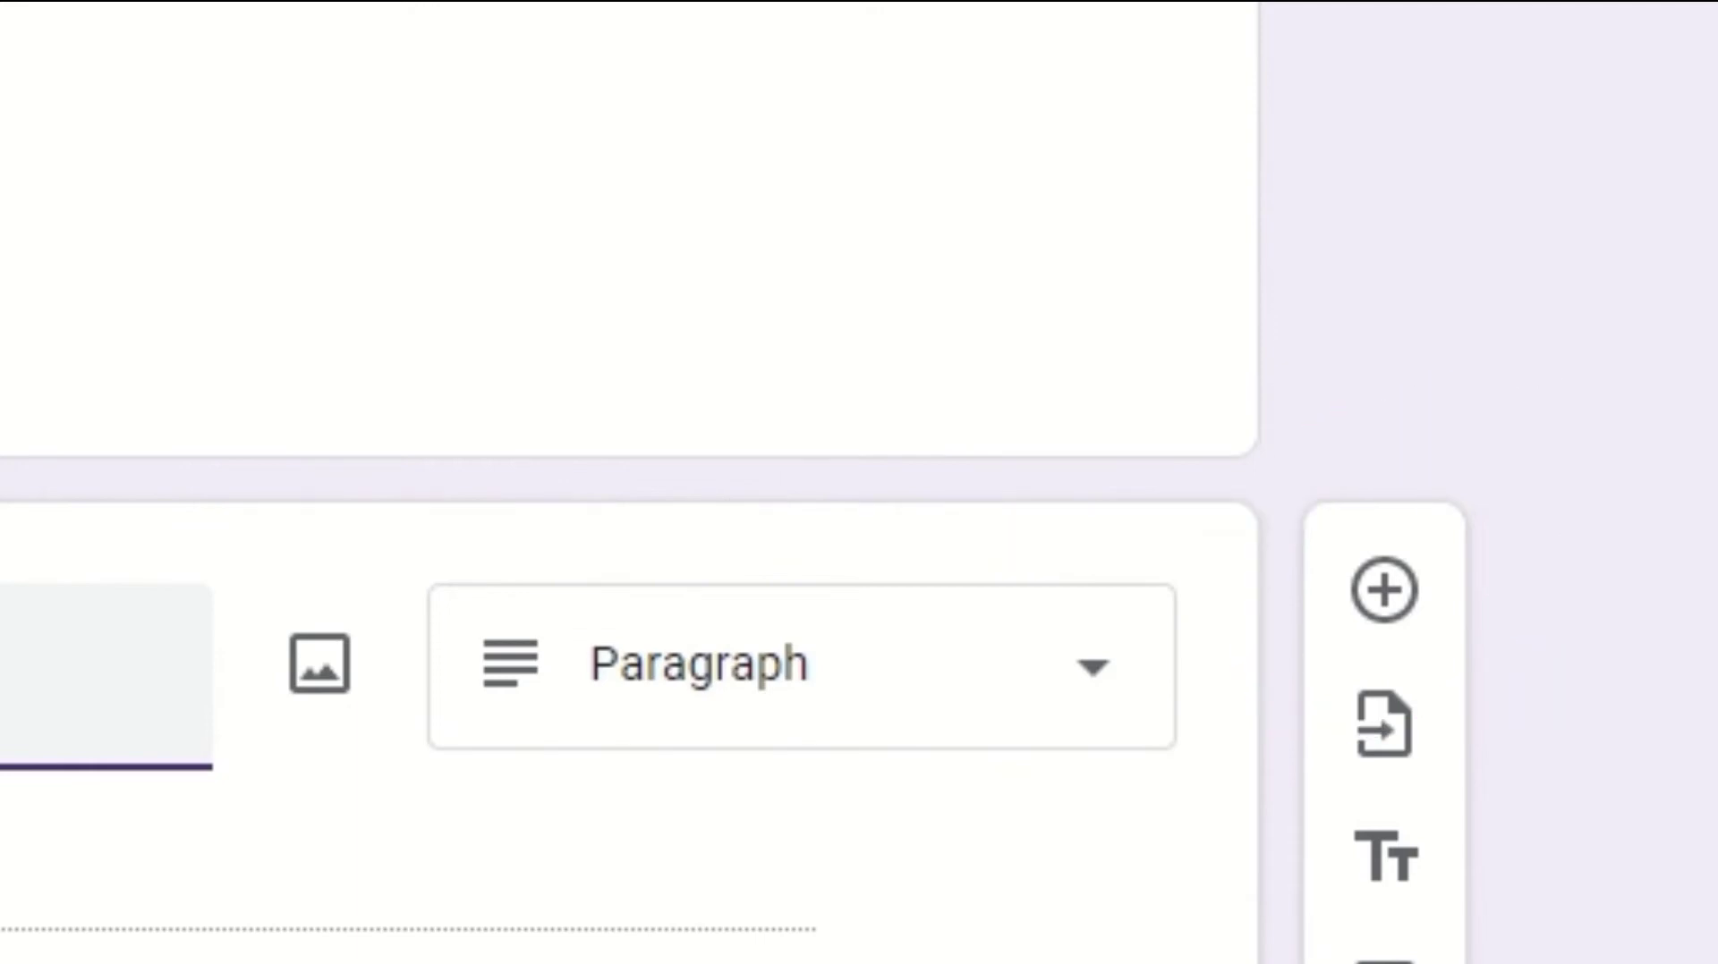
{"action": "type", "text": "ou"}
{"action": "type", "text": "r "}
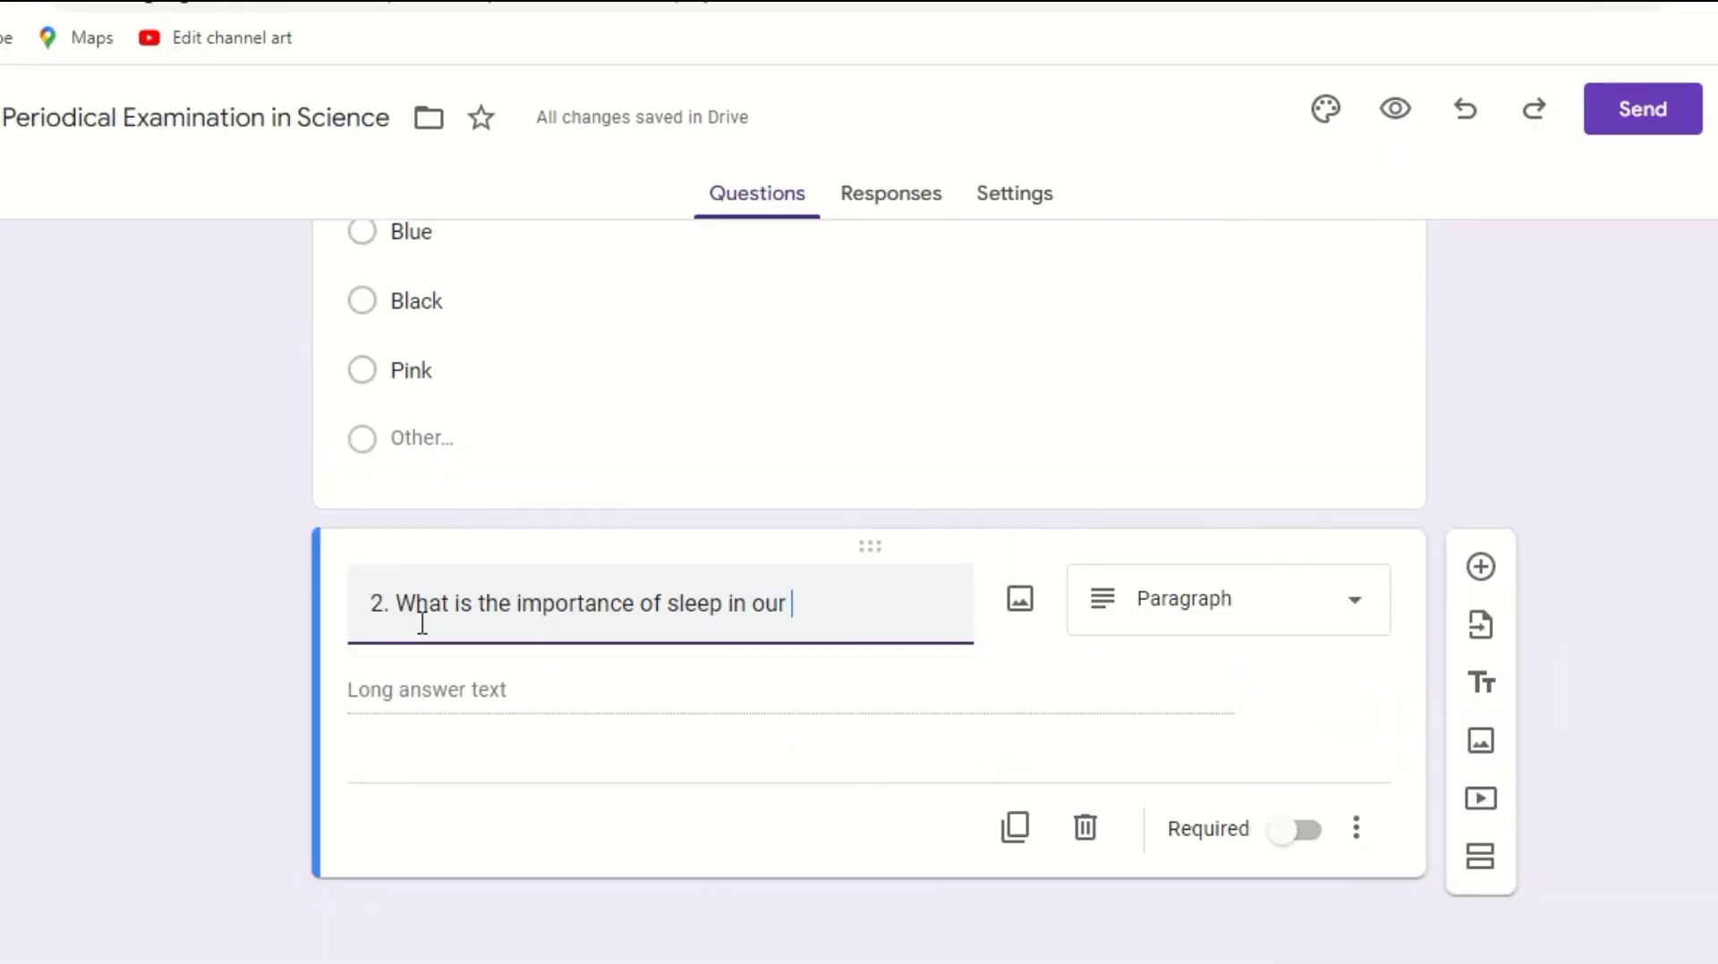
{"action": "type", "text": "body?"}
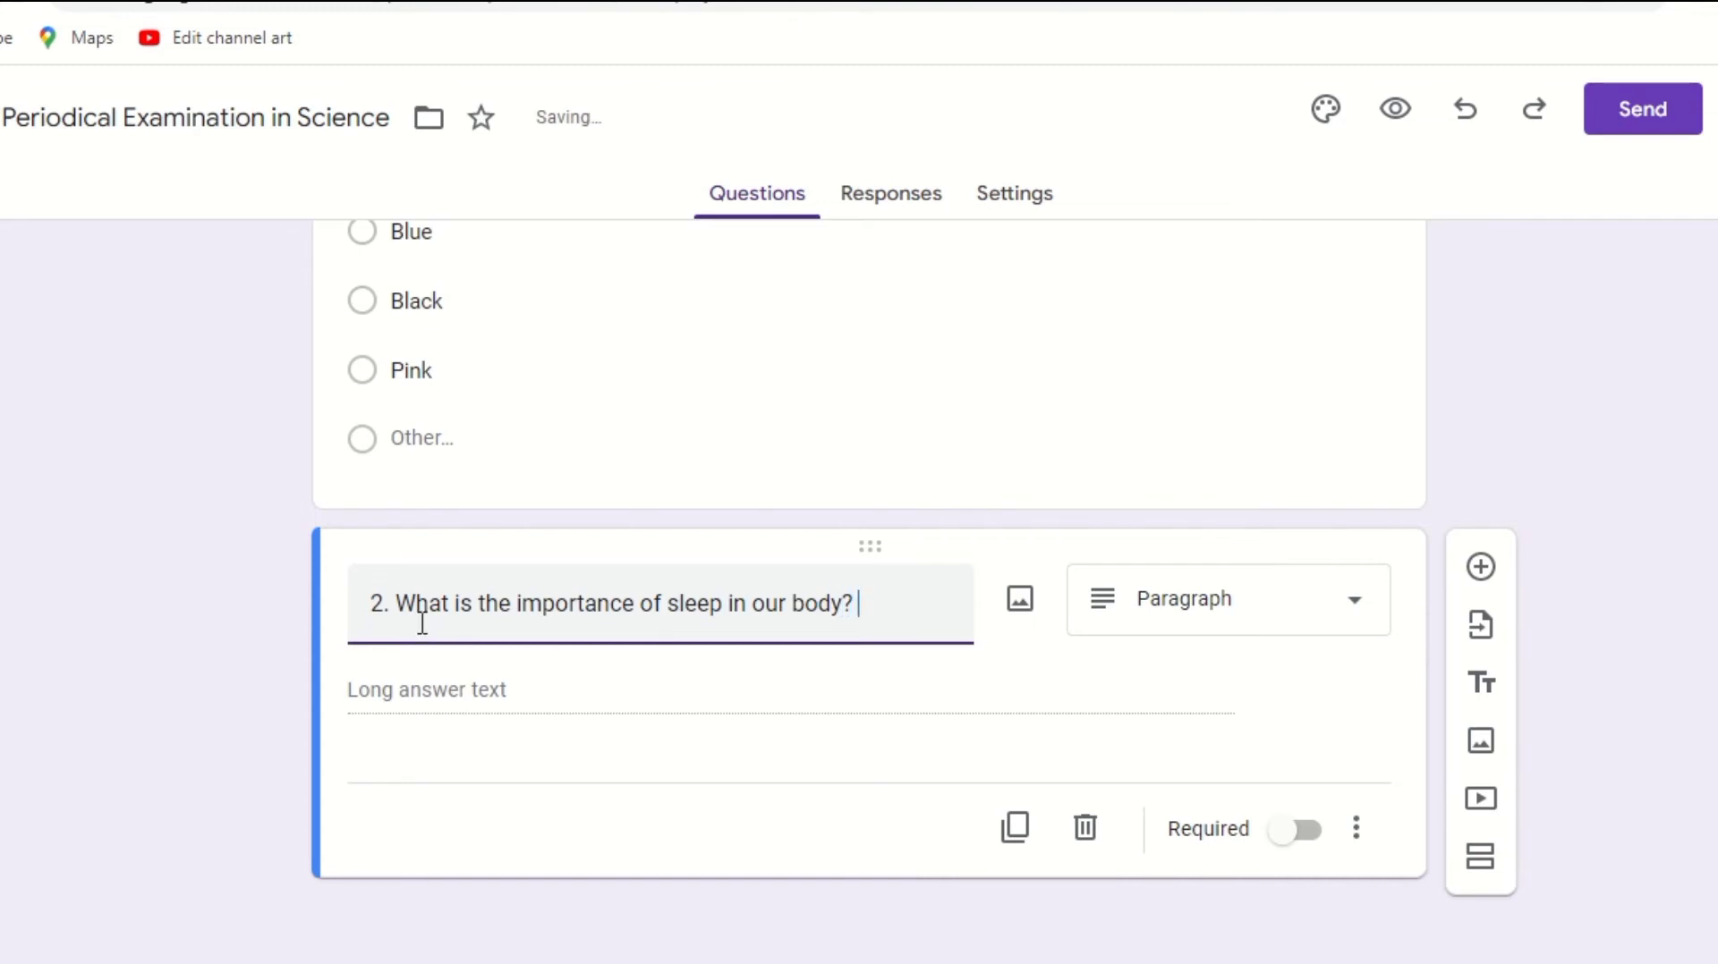
{"action": "left_click", "coordinate": [420, 700]}
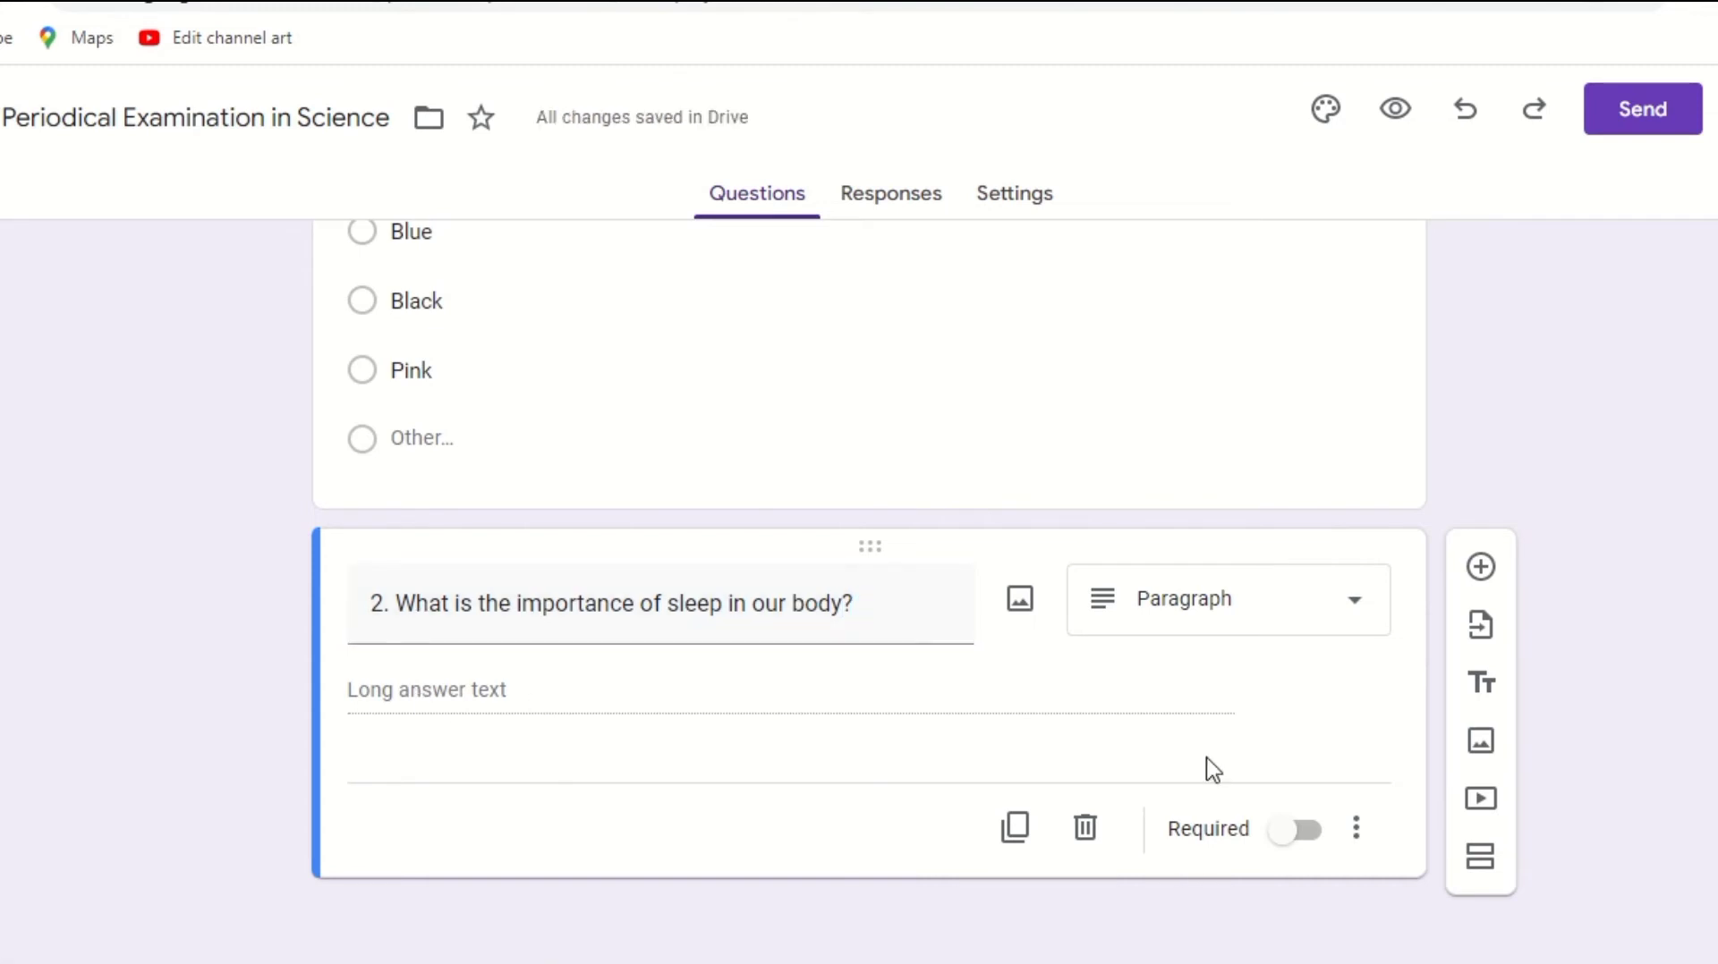
- Try switching the form's response acceptance off and back on
{"action": "scroll", "coordinate": [873, 506], "scroll_direction": "up", "scroll_amount": 5}
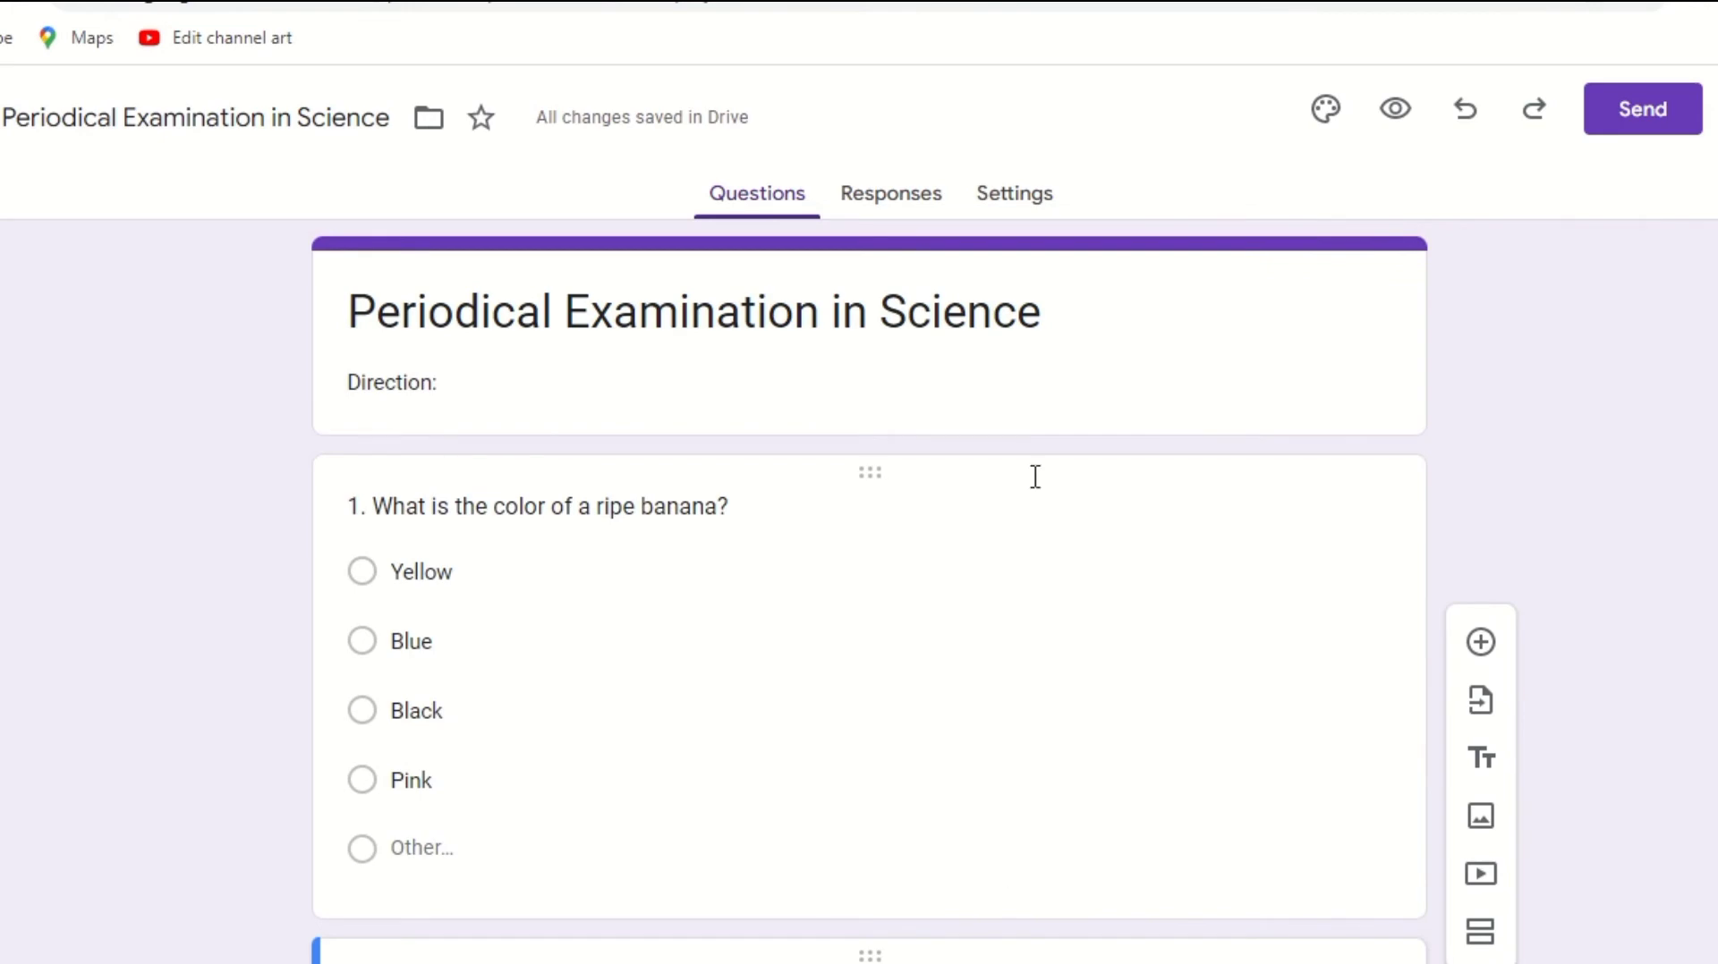
{"action": "scroll", "coordinate": [1118, 501], "scroll_direction": "down", "scroll_amount": 5}
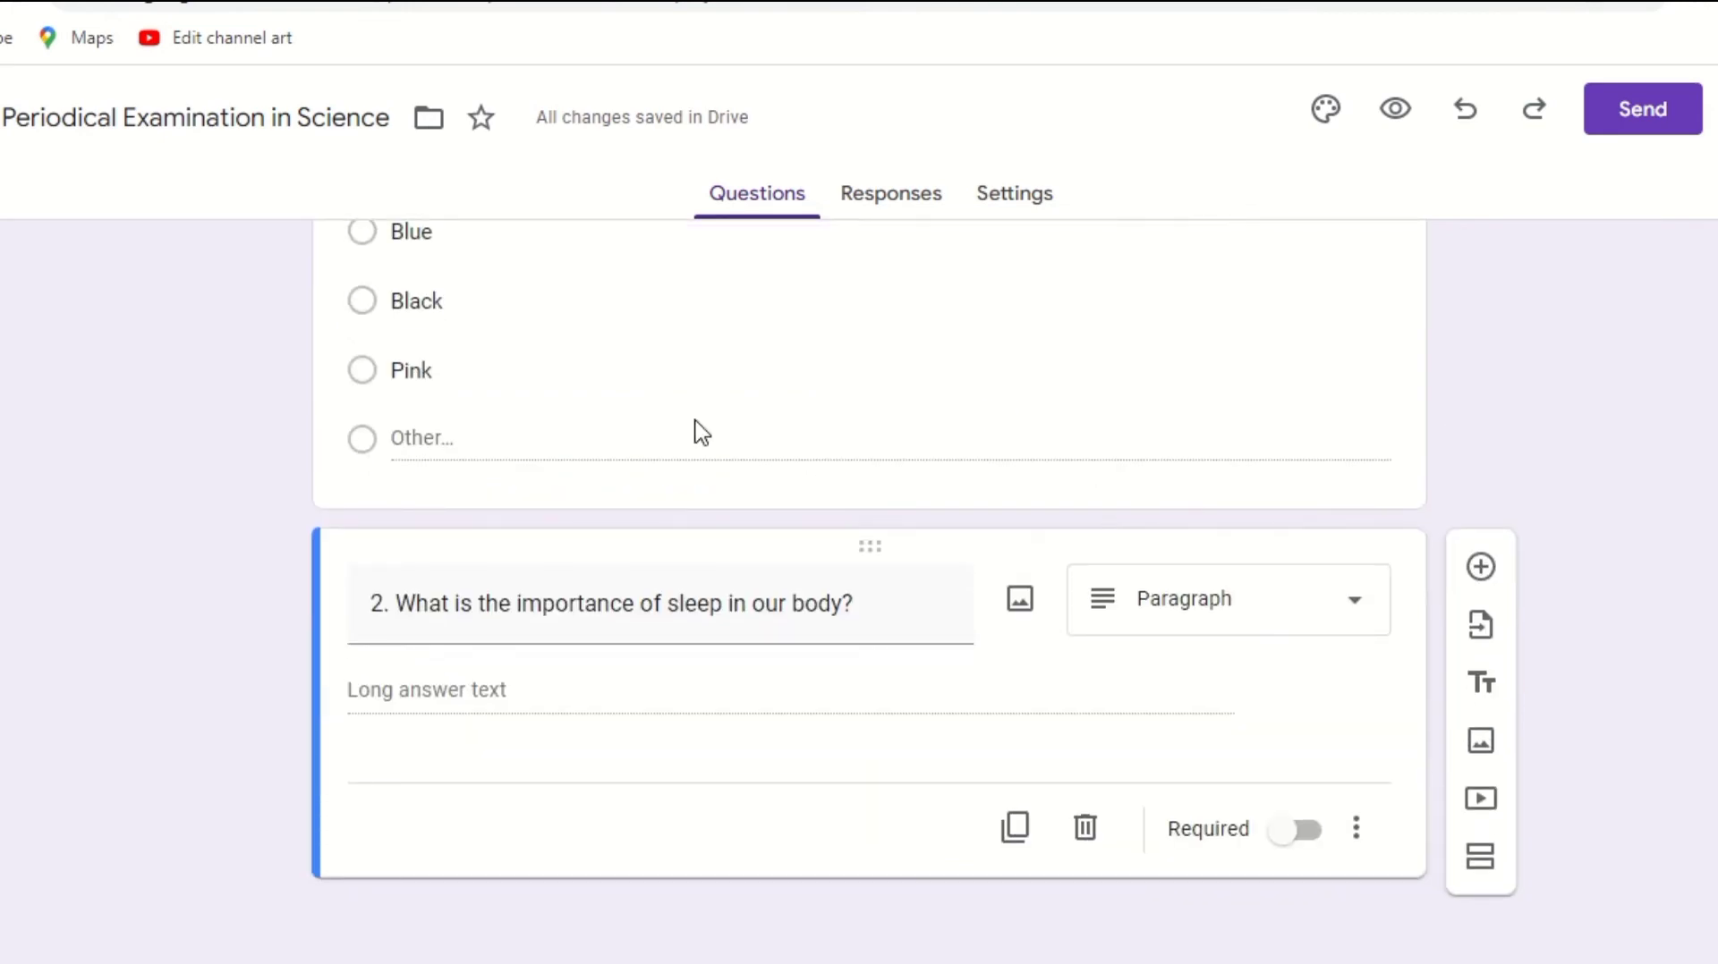
{"action": "left_click", "coordinate": [850, 197]}
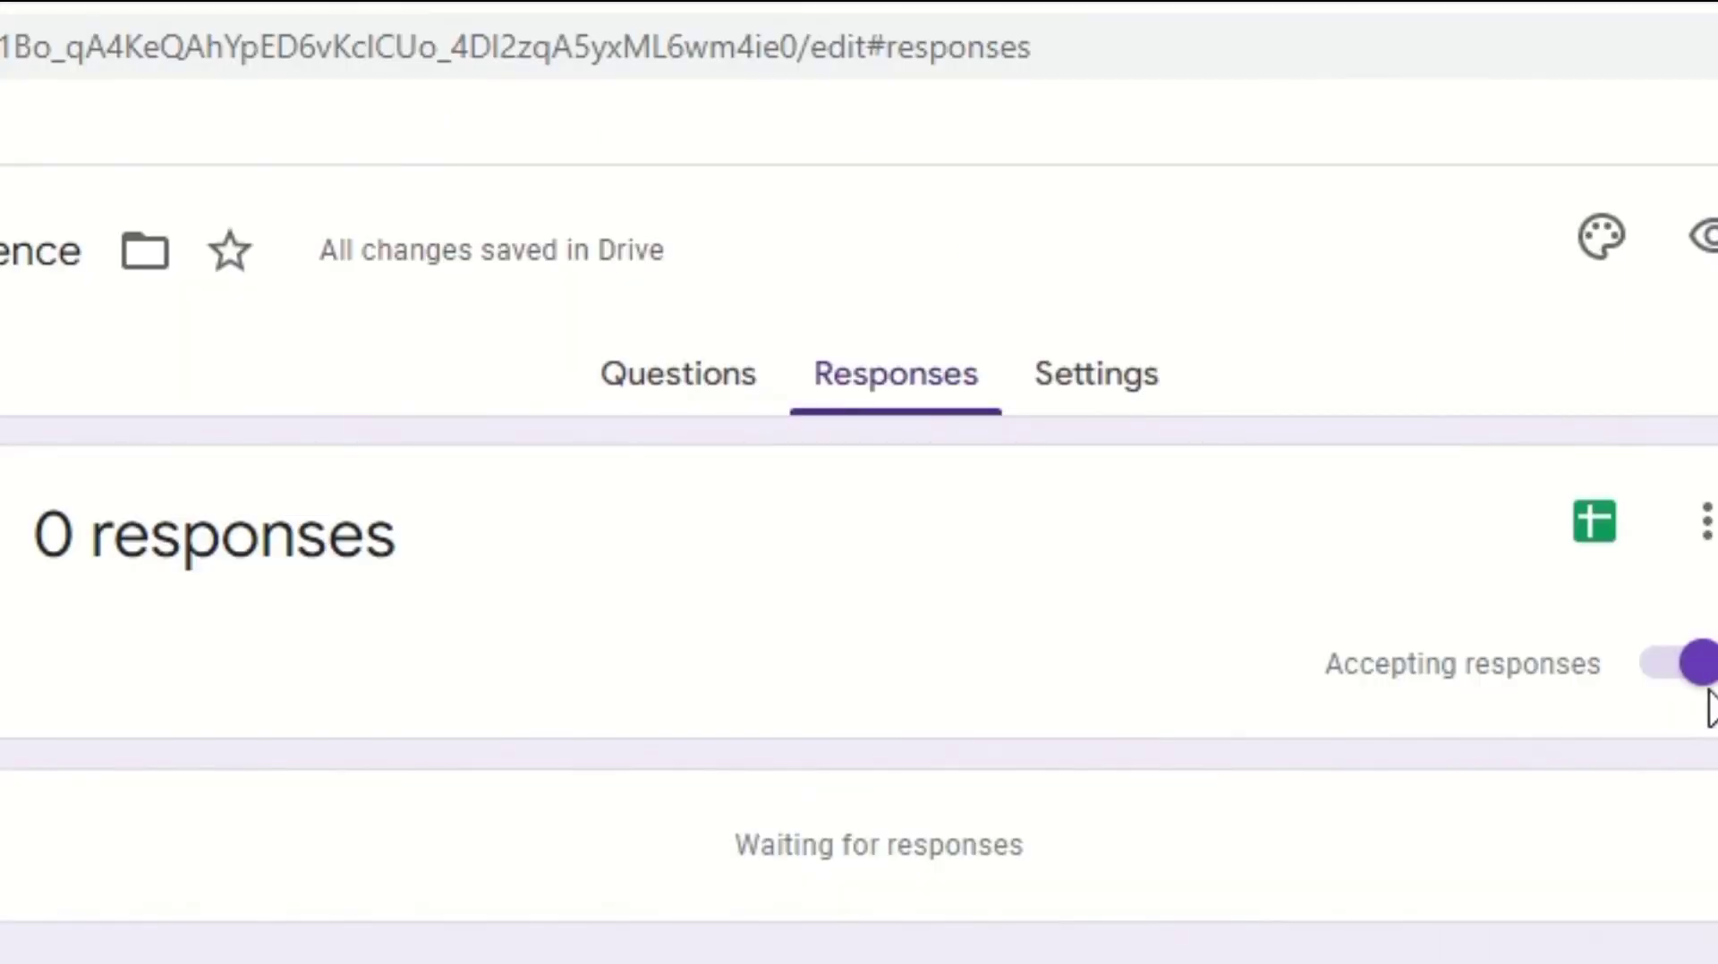
{"action": "left_click", "coordinate": [1662, 666]}
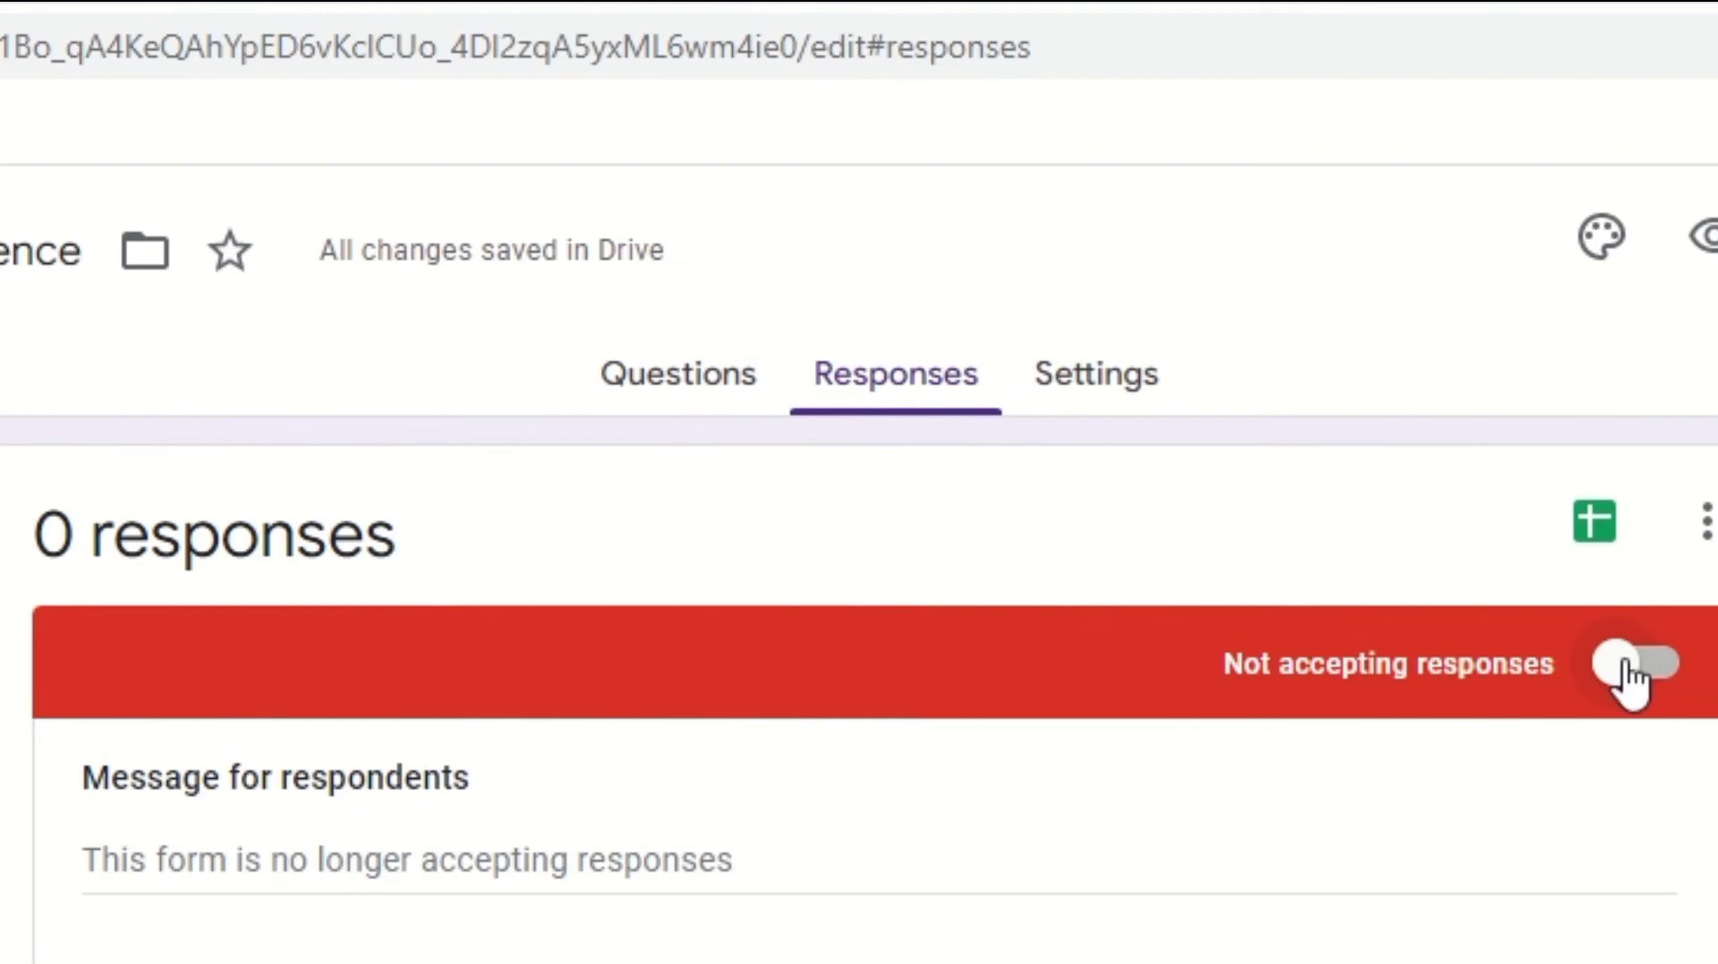
{"action": "left_click", "coordinate": [1627, 666]}
- Turn the form into a quiz in the form settings
{"action": "left_click", "coordinate": [1091, 389]}
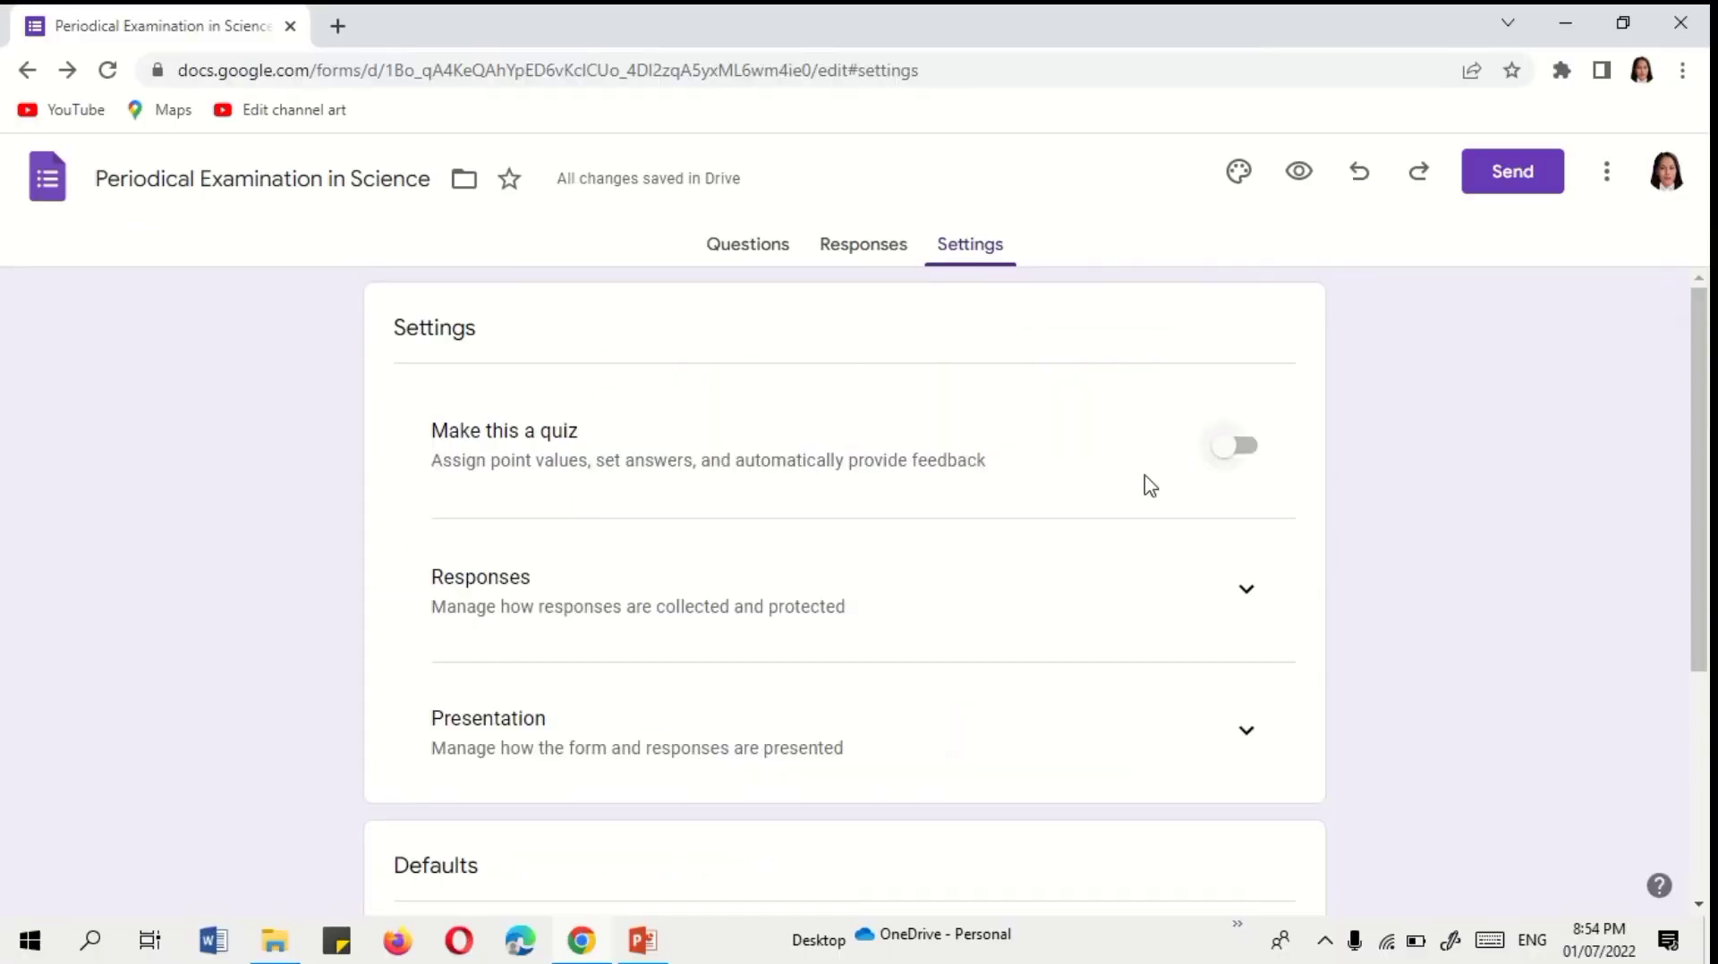
{"action": "scroll", "coordinate": [469, 851], "scroll_direction": "down", "scroll_amount": 3}
{"action": "scroll", "coordinate": [469, 852], "scroll_direction": "up", "scroll_amount": 1}
{"action": "left_click", "coordinate": [1237, 284]}
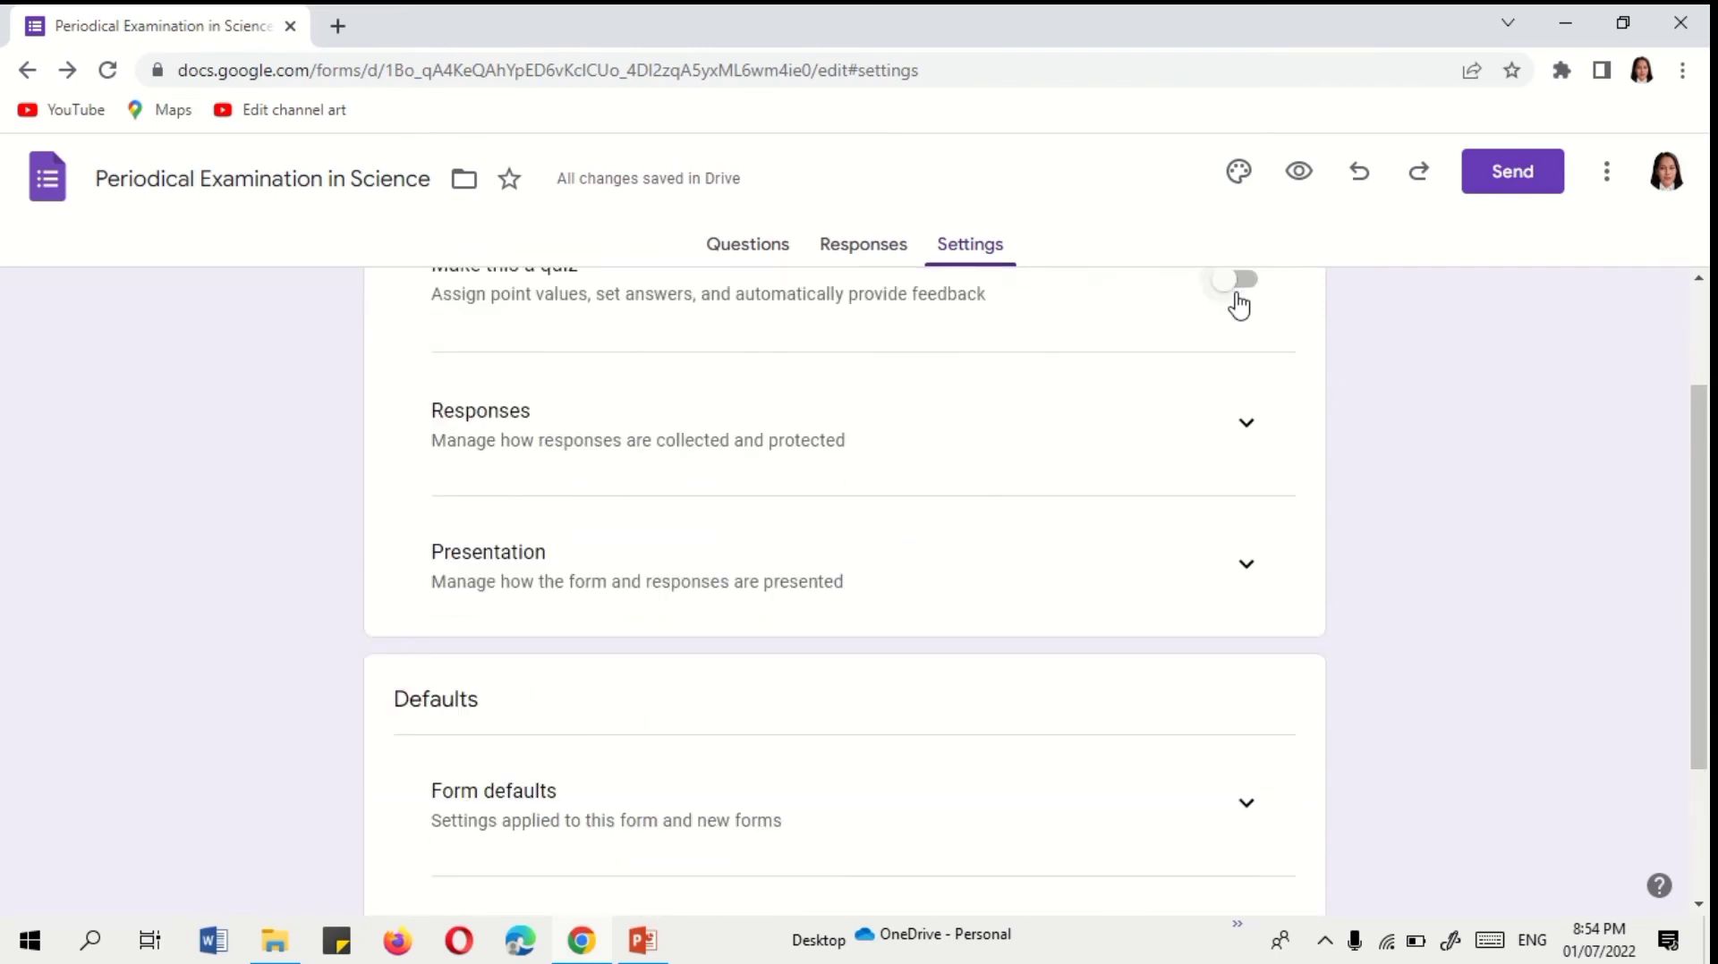
- Review the quiz grading options and expand the response, form default and question default settings
{"action": "scroll", "coordinate": [564, 497], "scroll_direction": "down", "scroll_amount": 2}
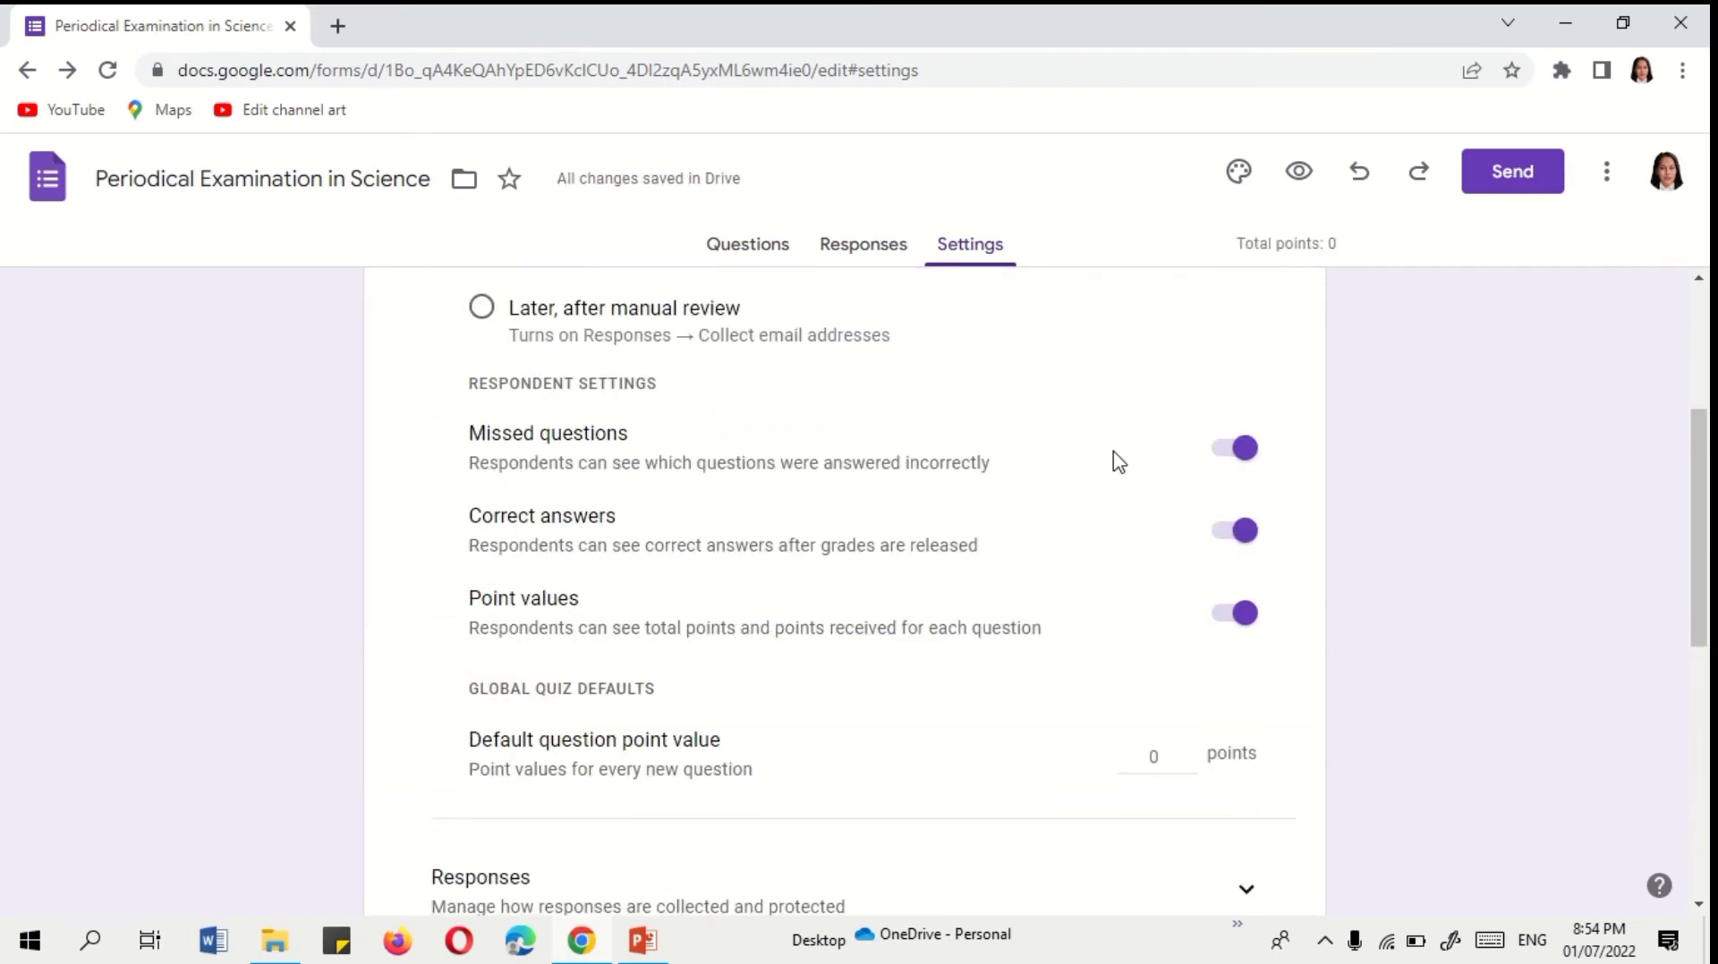
{"action": "scroll", "coordinate": [1118, 462], "scroll_direction": "down", "scroll_amount": 2}
{"action": "scroll", "coordinate": [1118, 463], "scroll_direction": "down", "scroll_amount": 4}
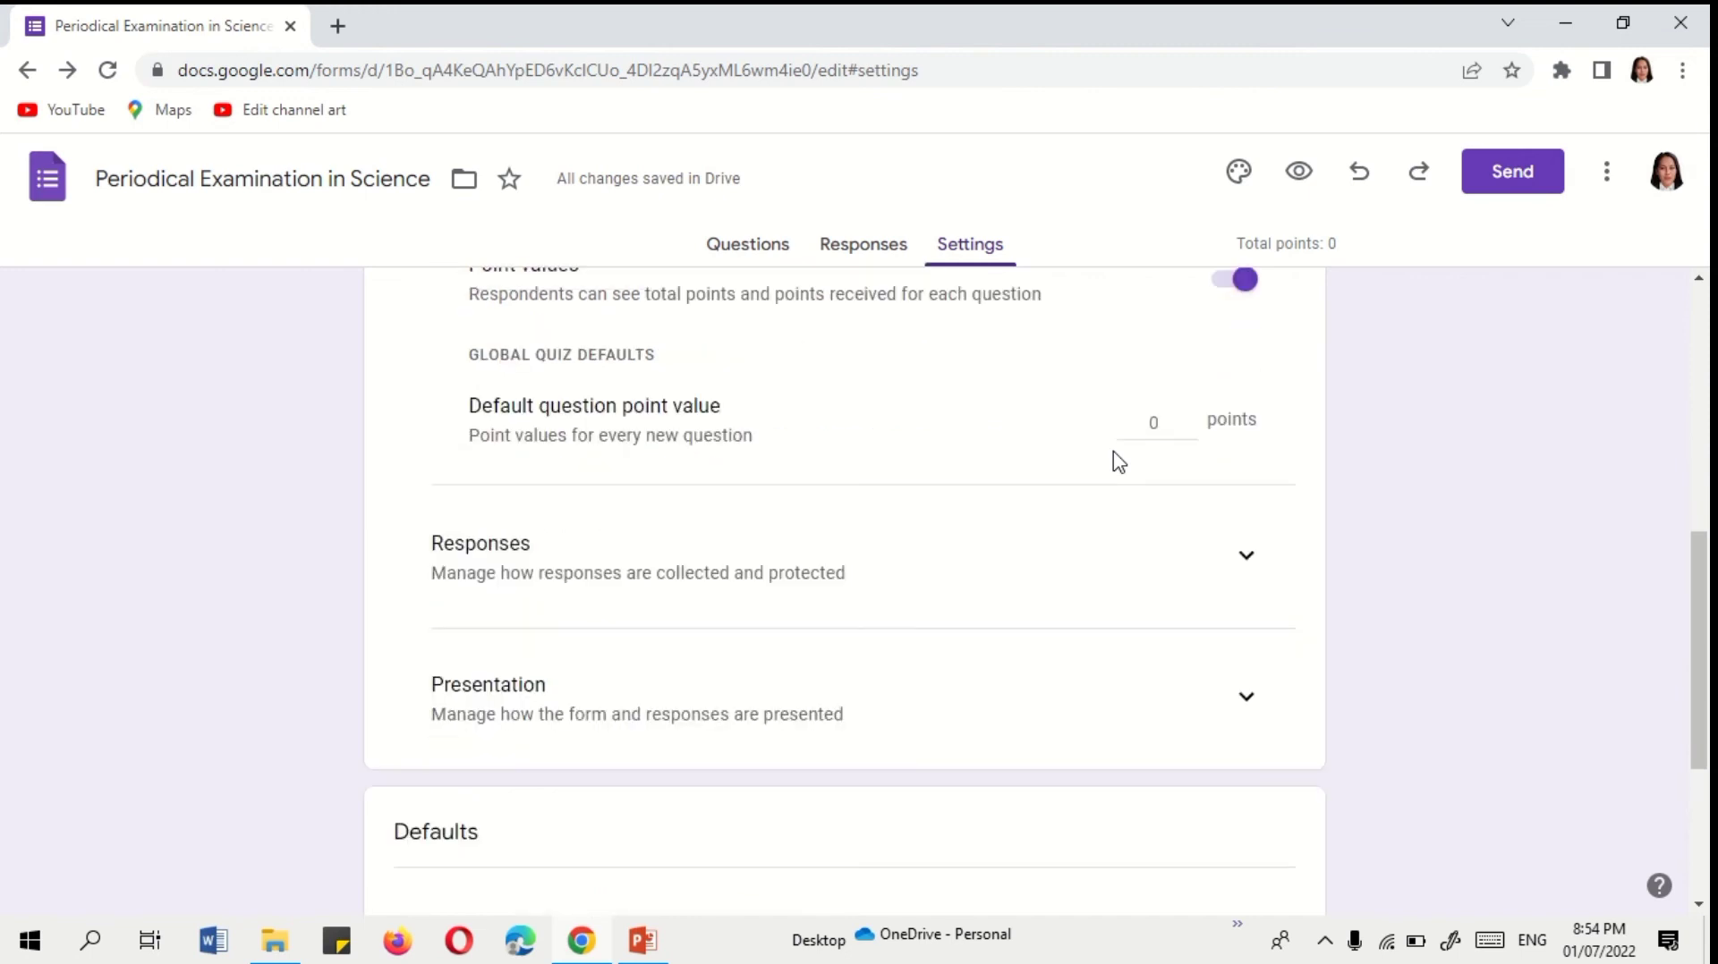
{"action": "left_click", "coordinate": [1245, 393]}
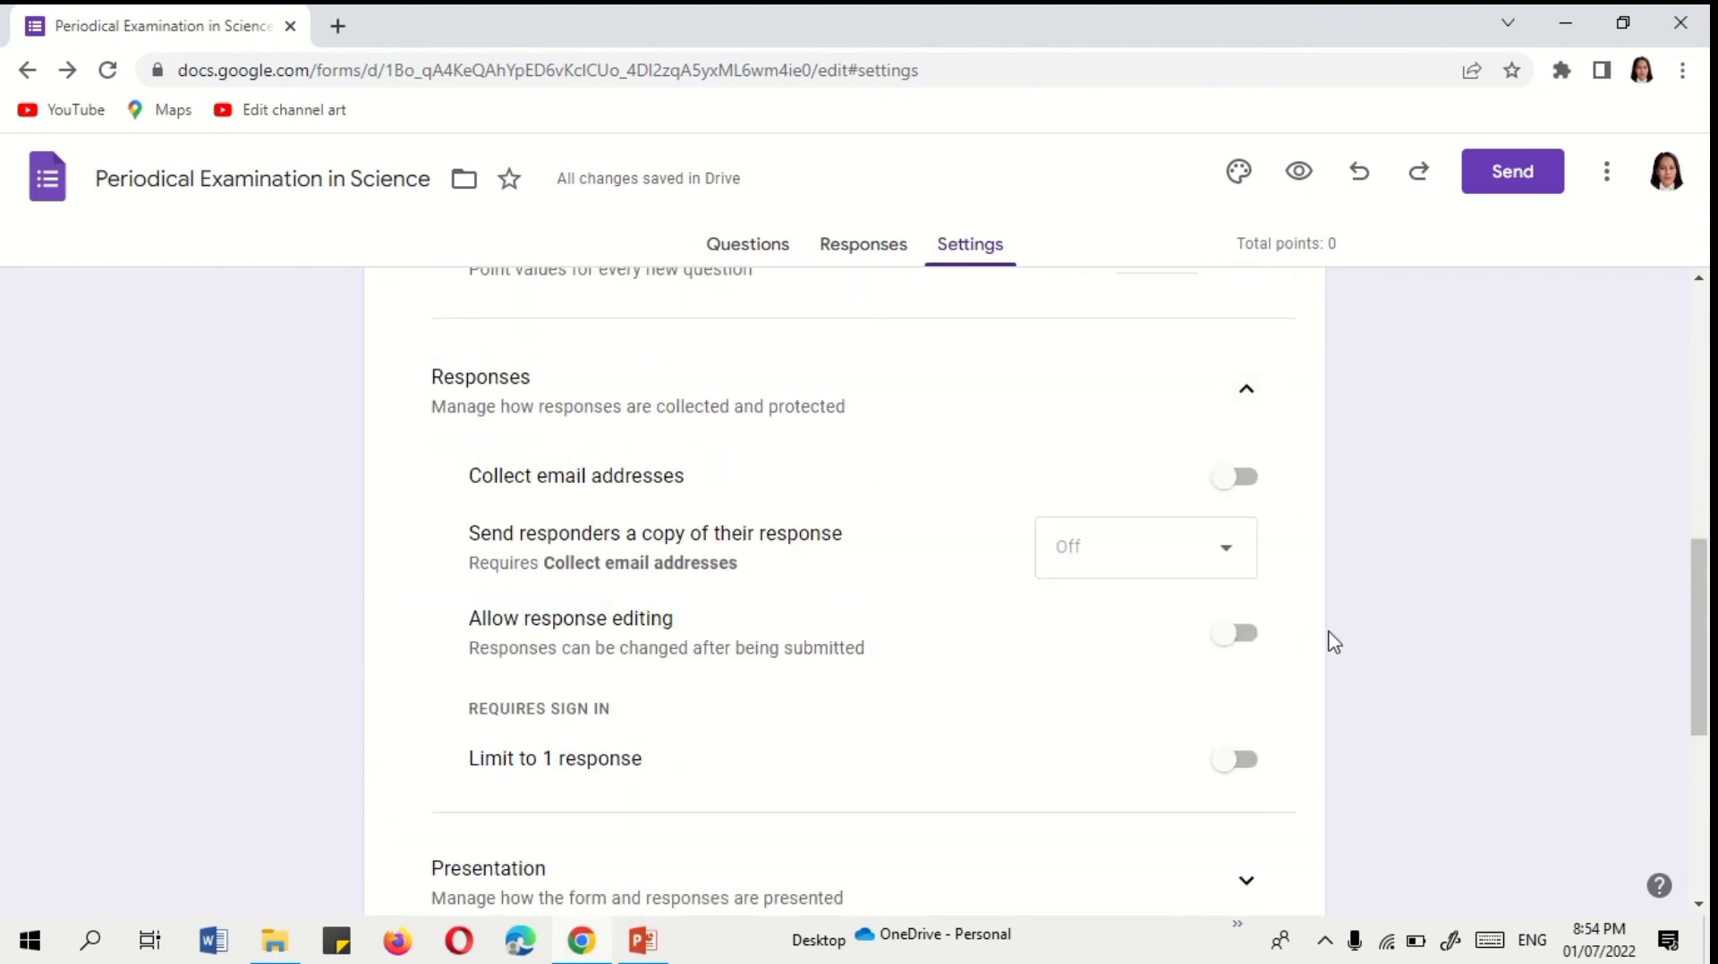
{"action": "scroll", "coordinate": [1334, 643], "scroll_direction": "down", "scroll_amount": 6}
{"action": "left_click", "coordinate": [1246, 581]}
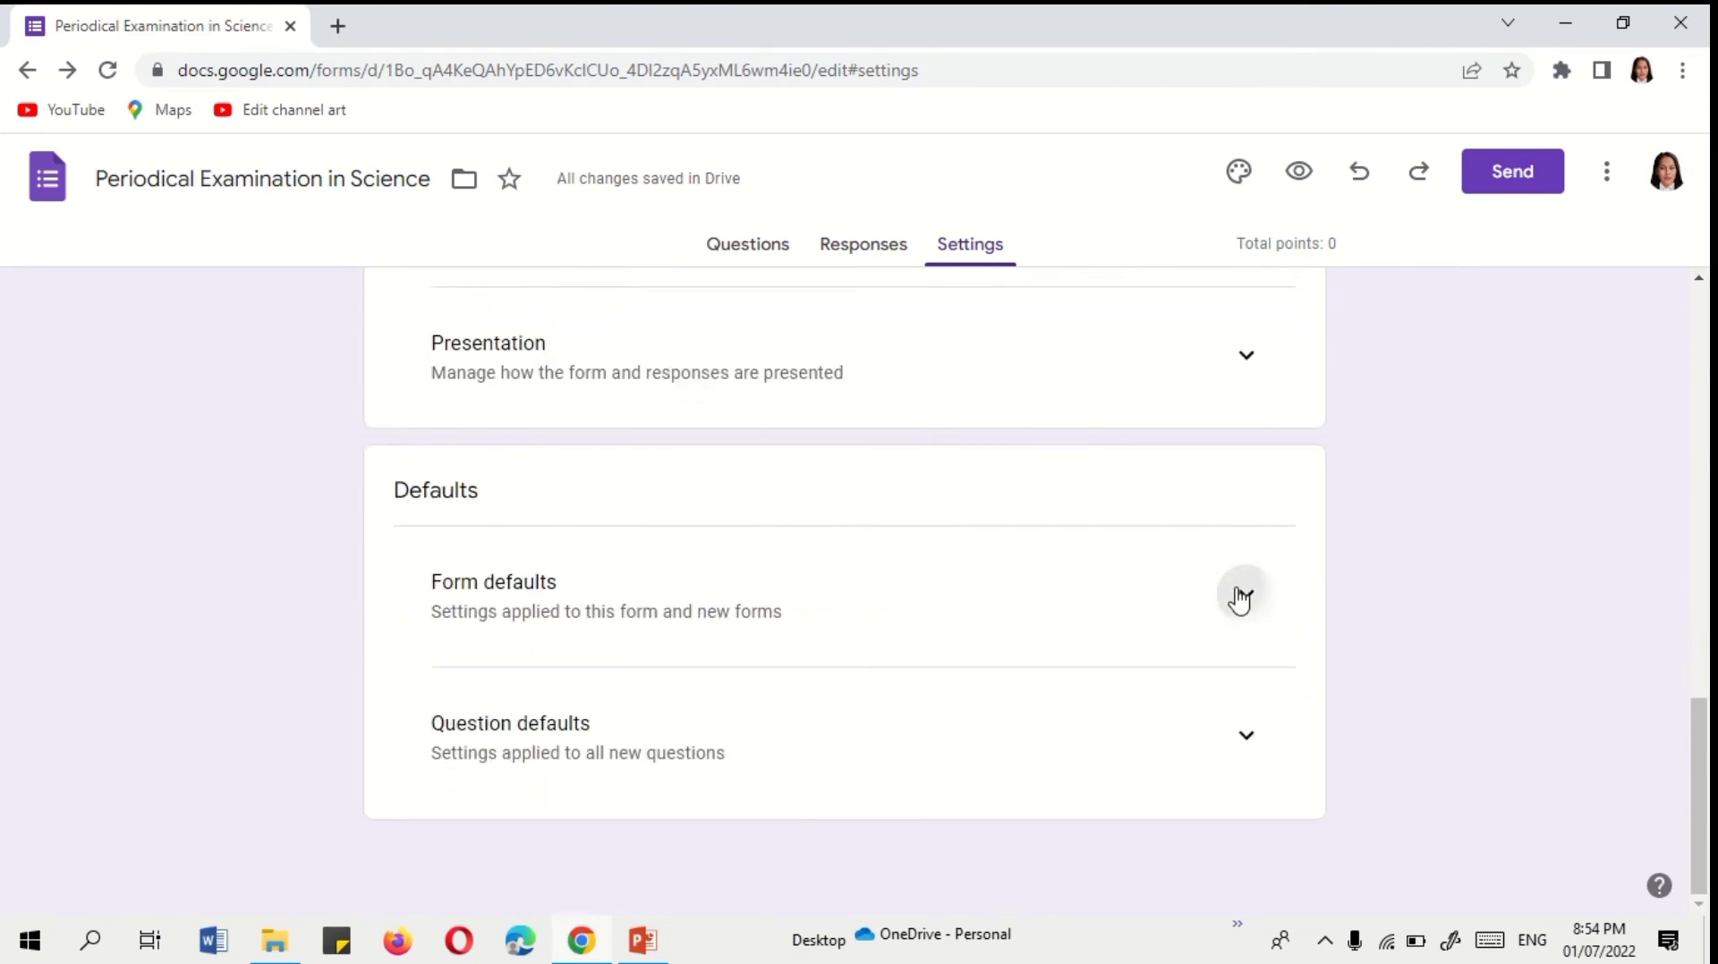
{"action": "scroll", "coordinate": [1096, 631], "scroll_direction": "down", "scroll_amount": 1}
{"action": "left_click", "coordinate": [1230, 741]}
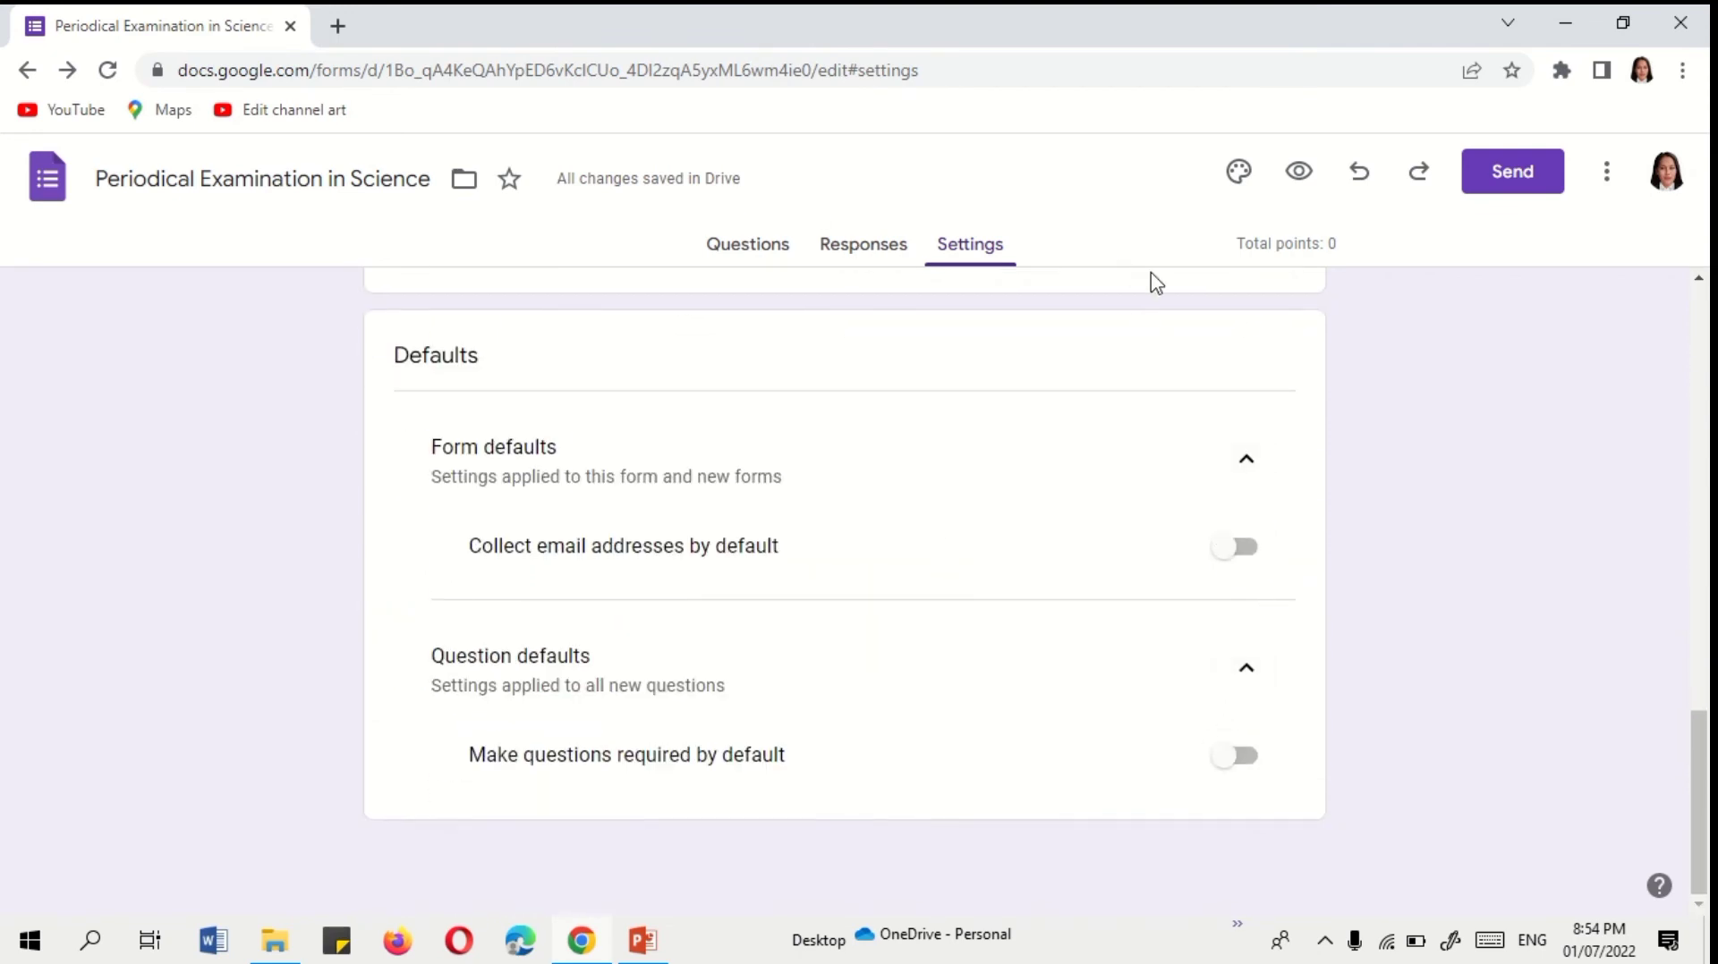
{"action": "scroll", "coordinate": [1285, 517], "scroll_direction": "up", "scroll_amount": 10}
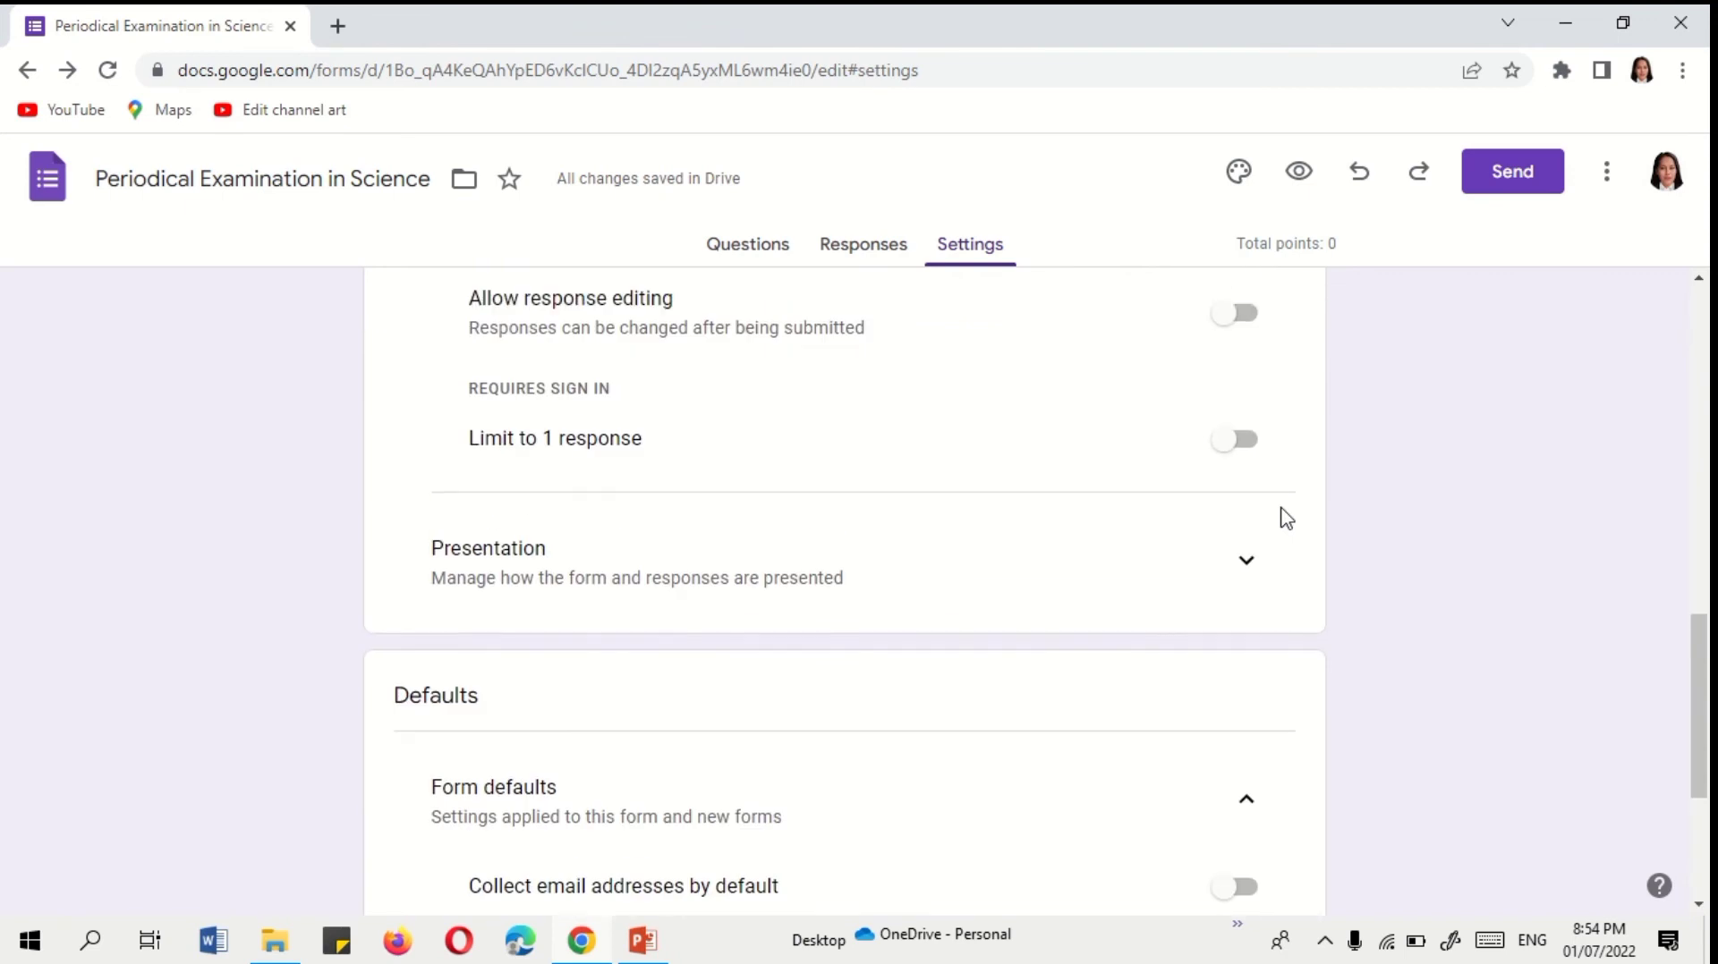
- Examine the form's theme options, including the fonts available for the header text
{"action": "left_click", "coordinate": [1237, 172]}
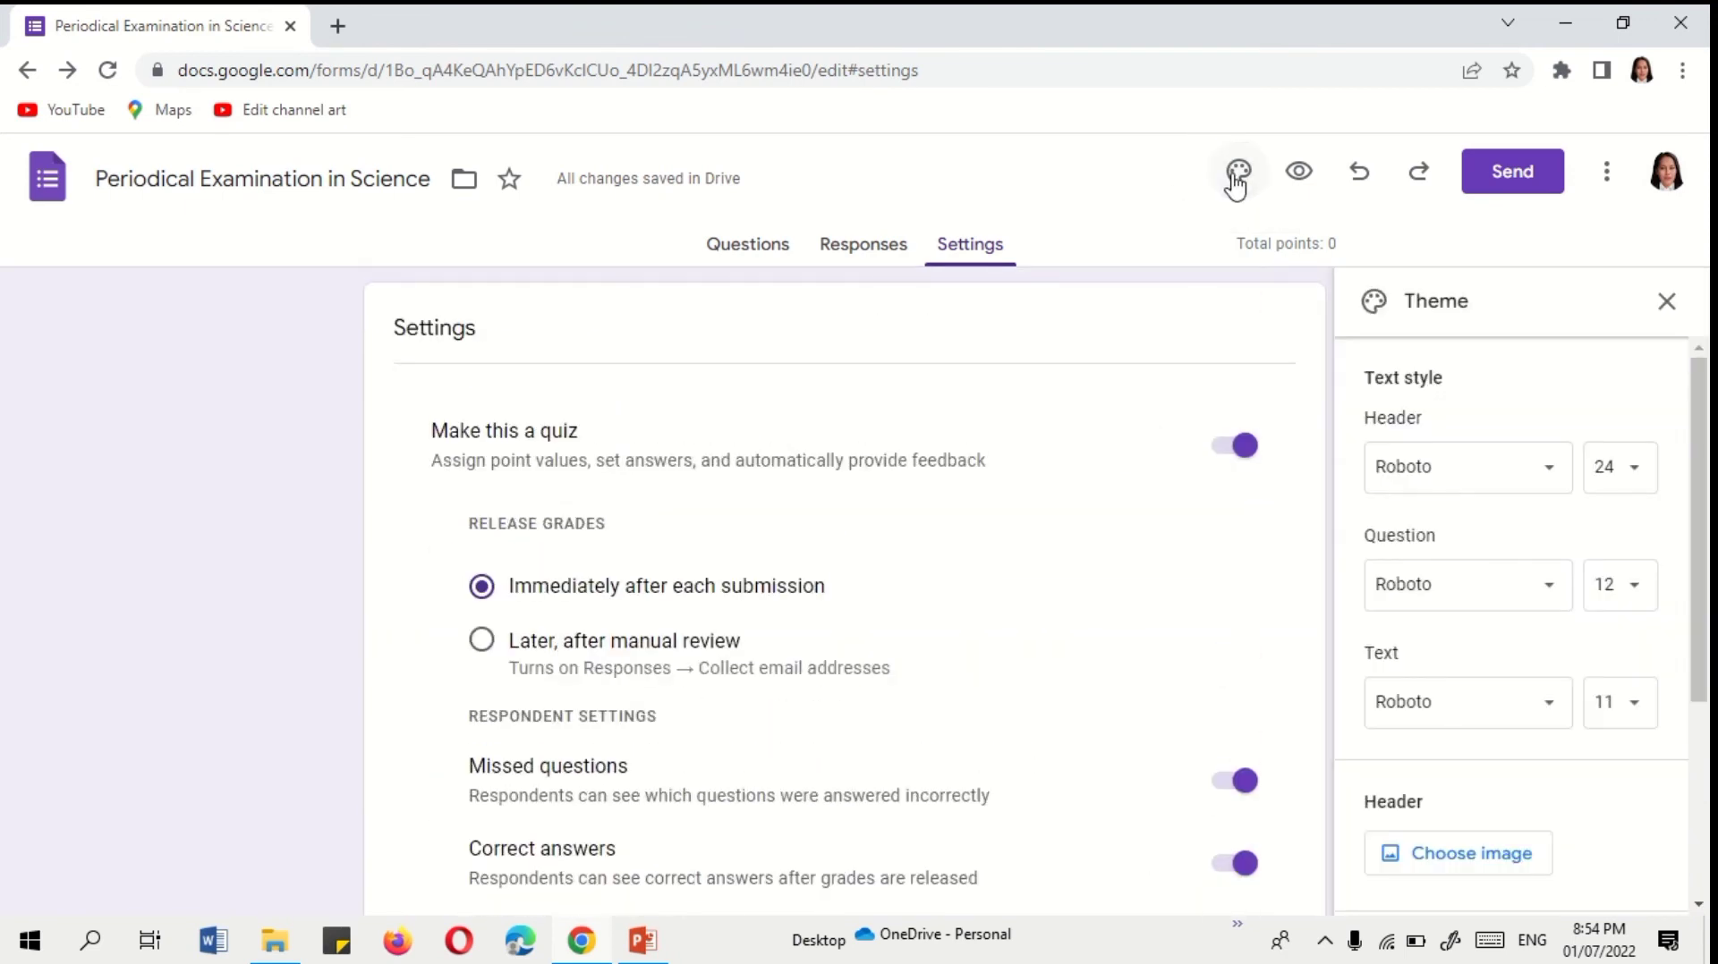
{"action": "left_click", "coordinate": [1555, 488]}
{"action": "scroll", "coordinate": [1572, 667], "scroll_direction": "down", "scroll_amount": 3}
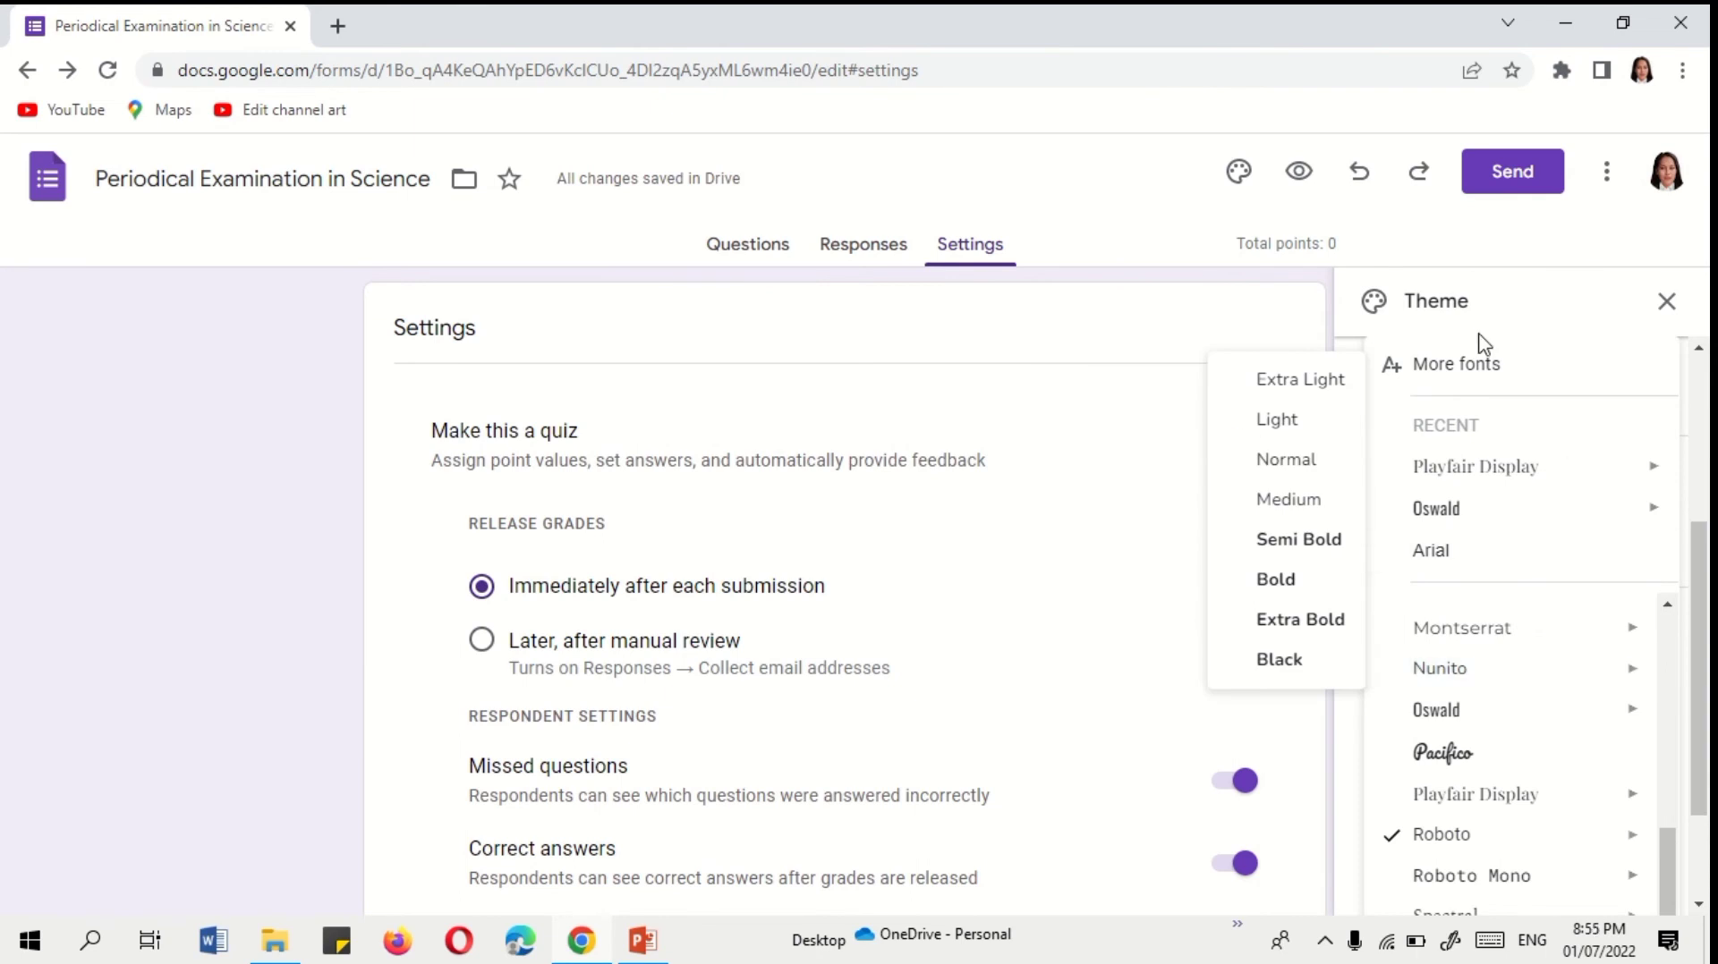
{"action": "left_click", "coordinate": [1664, 304]}
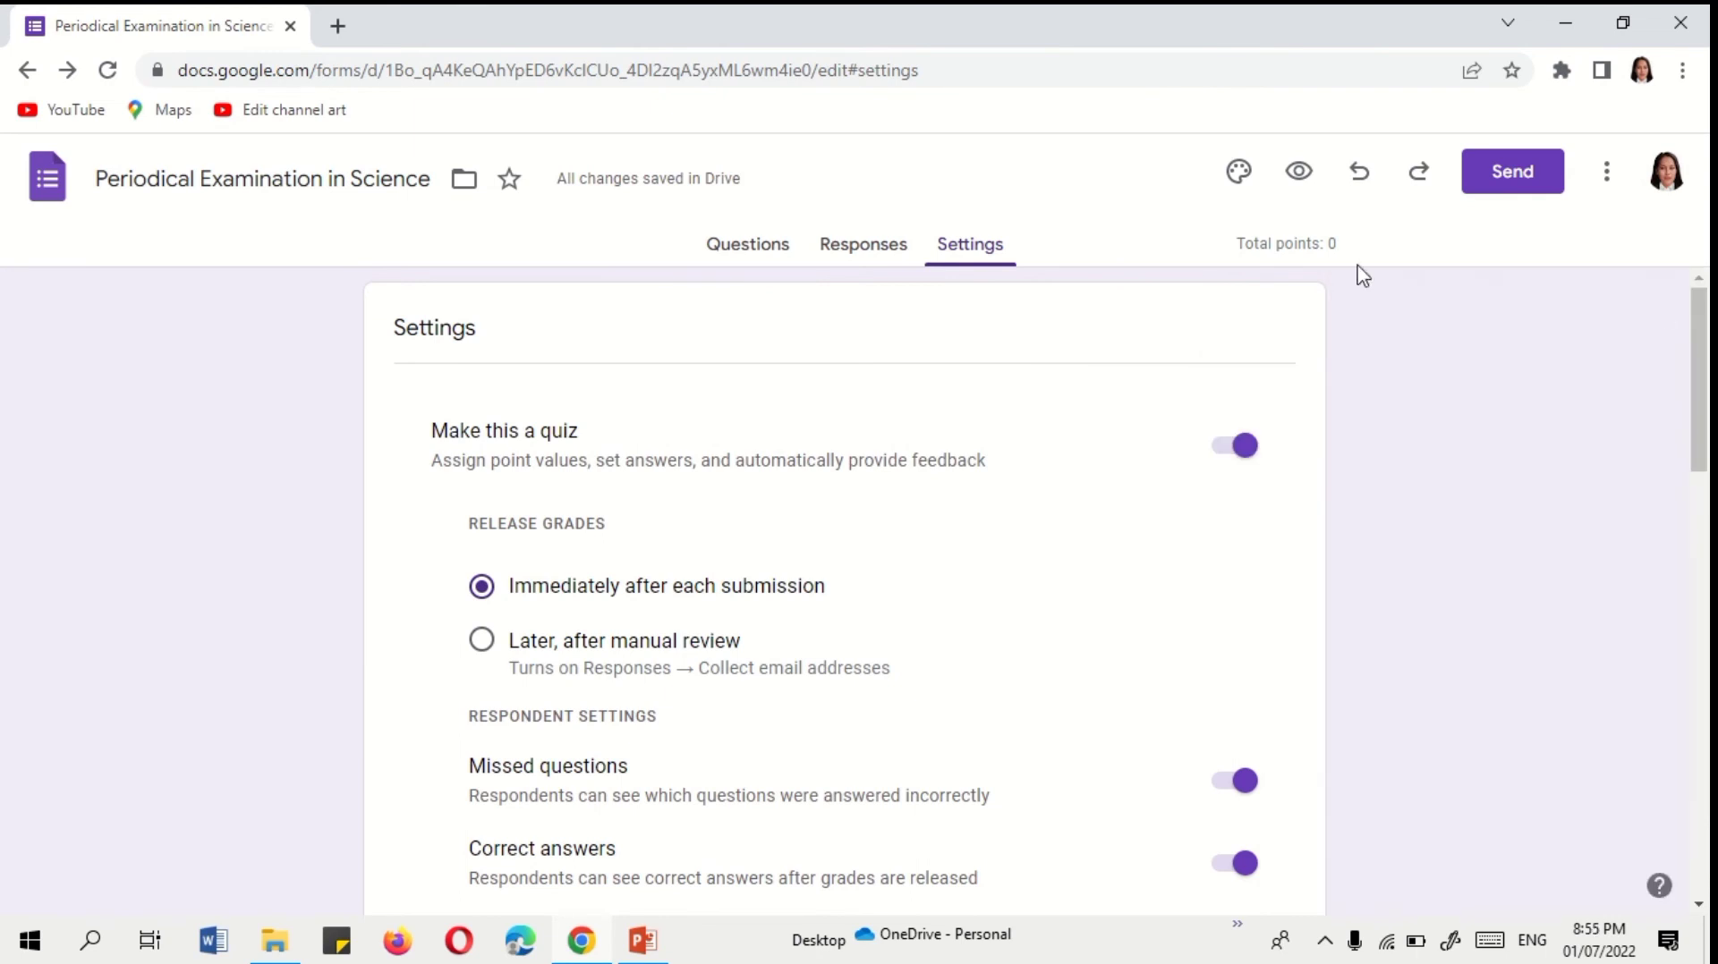
{"action": "left_click", "coordinate": [1238, 172]}
{"action": "scroll", "coordinate": [1507, 805], "scroll_direction": "down", "scroll_amount": 3}
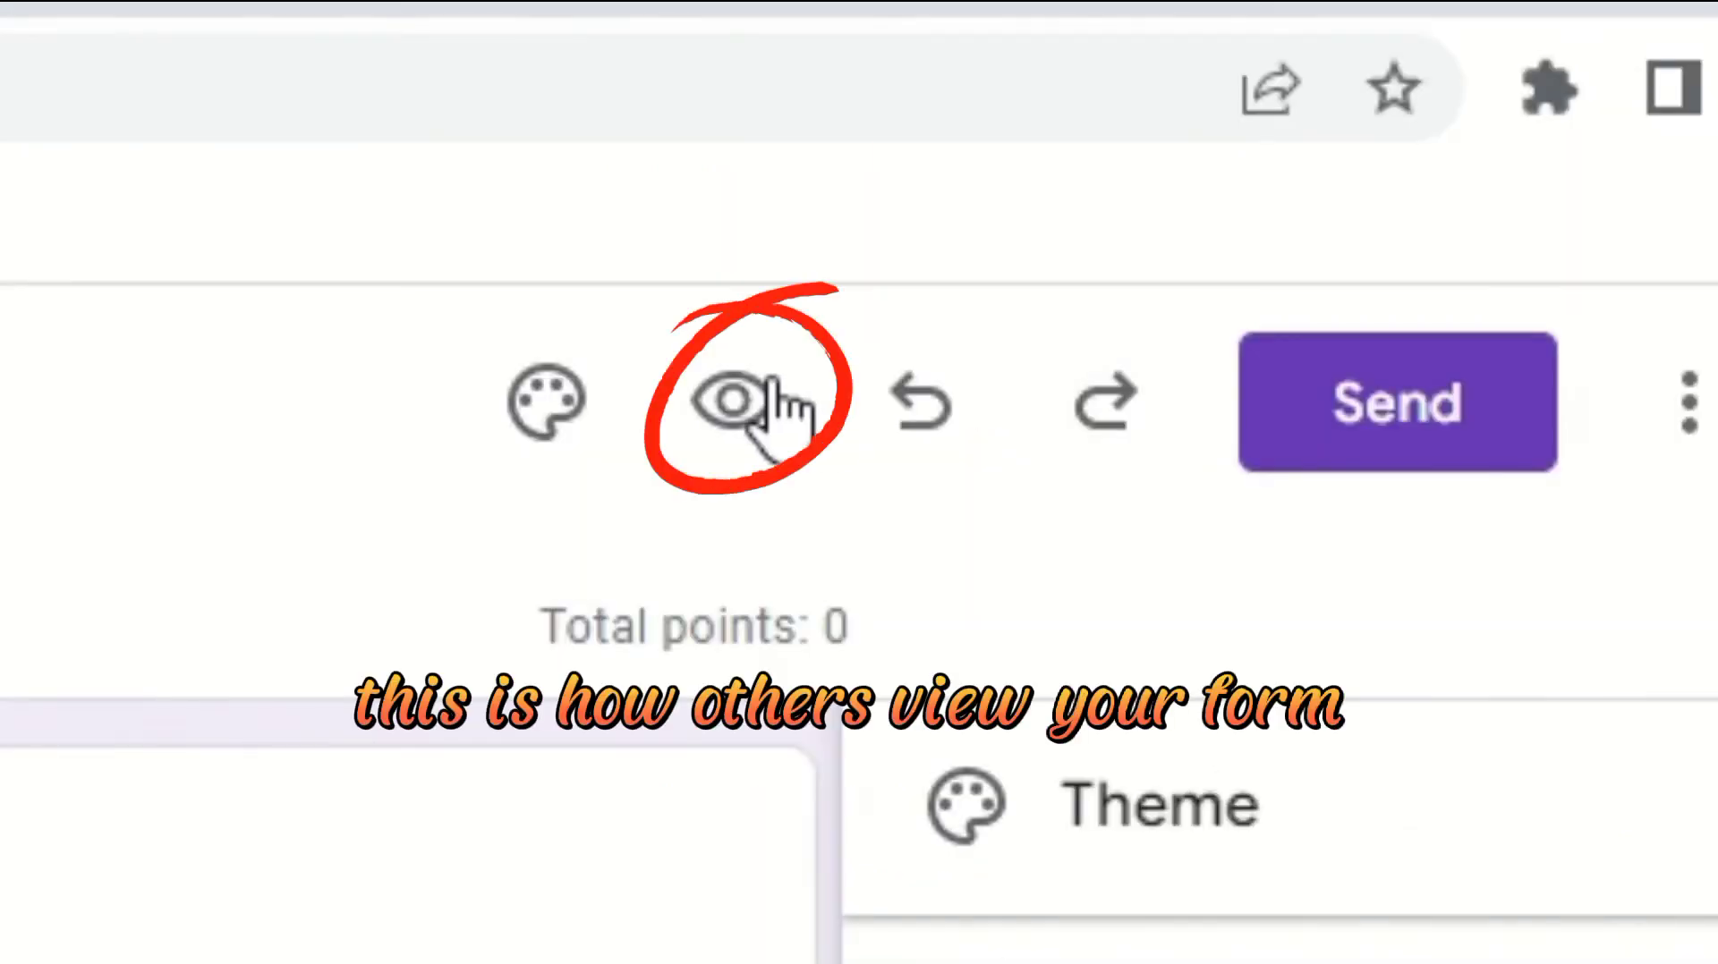
- Preview the form as respondents see it and look through both questions
{"action": "left_click", "coordinate": [735, 404]}
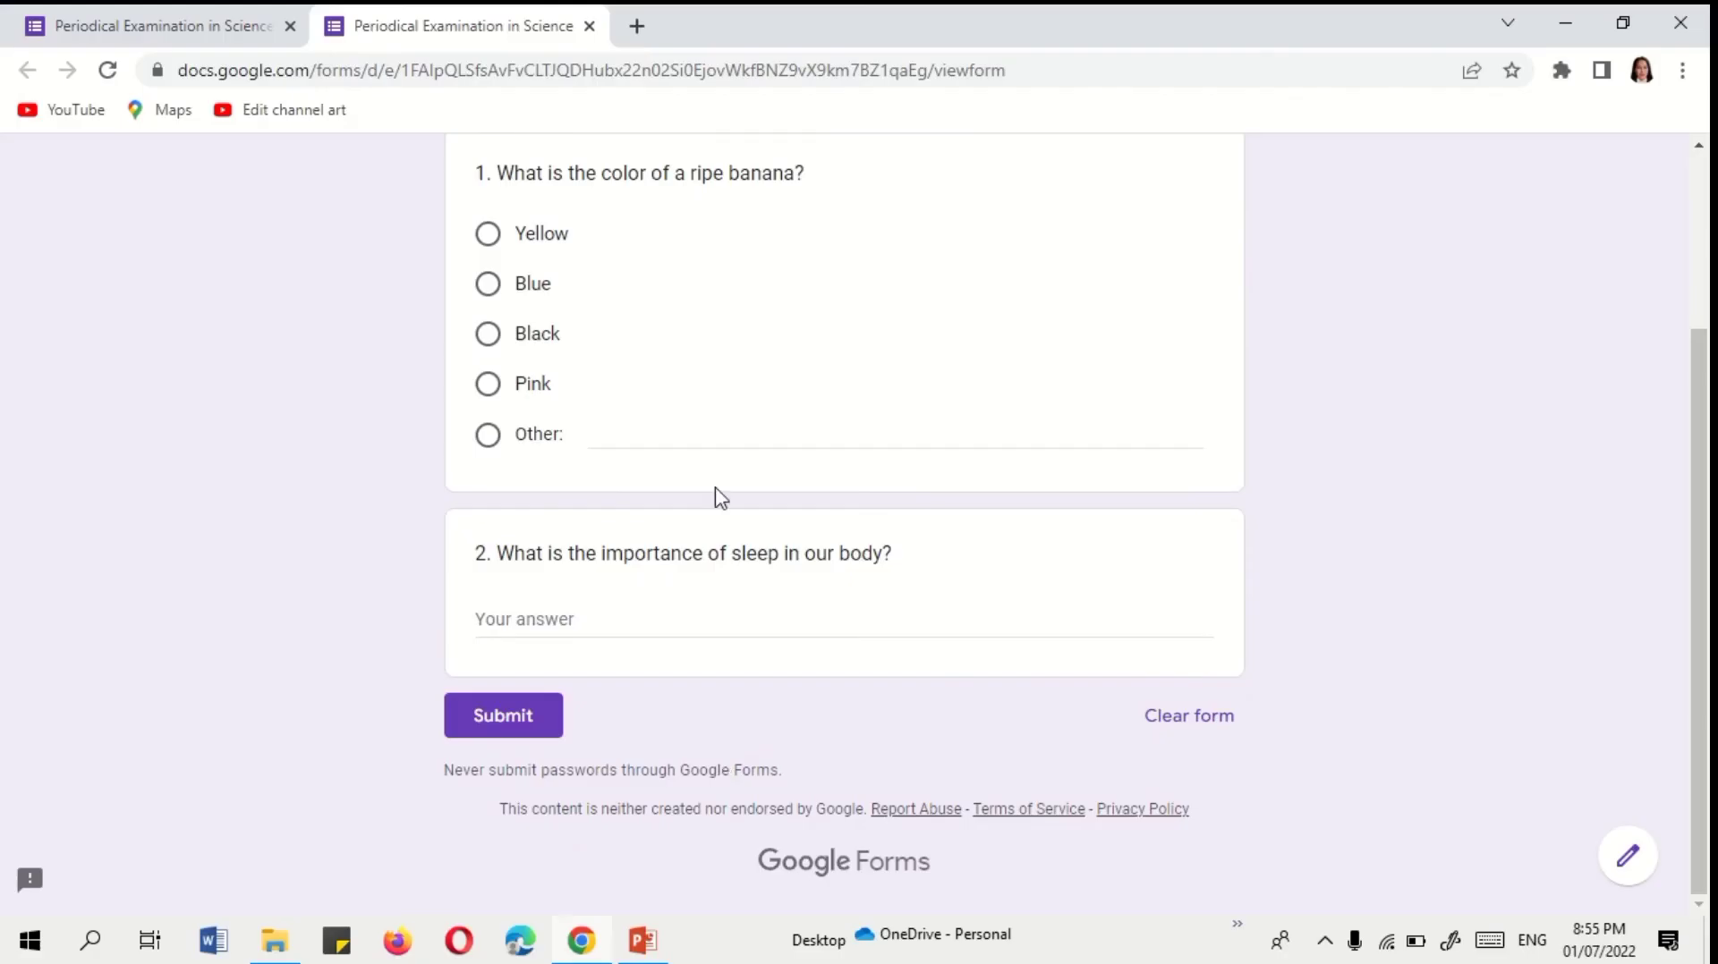
{"action": "scroll", "coordinate": [716, 492], "scroll_direction": "up", "scroll_amount": 3}
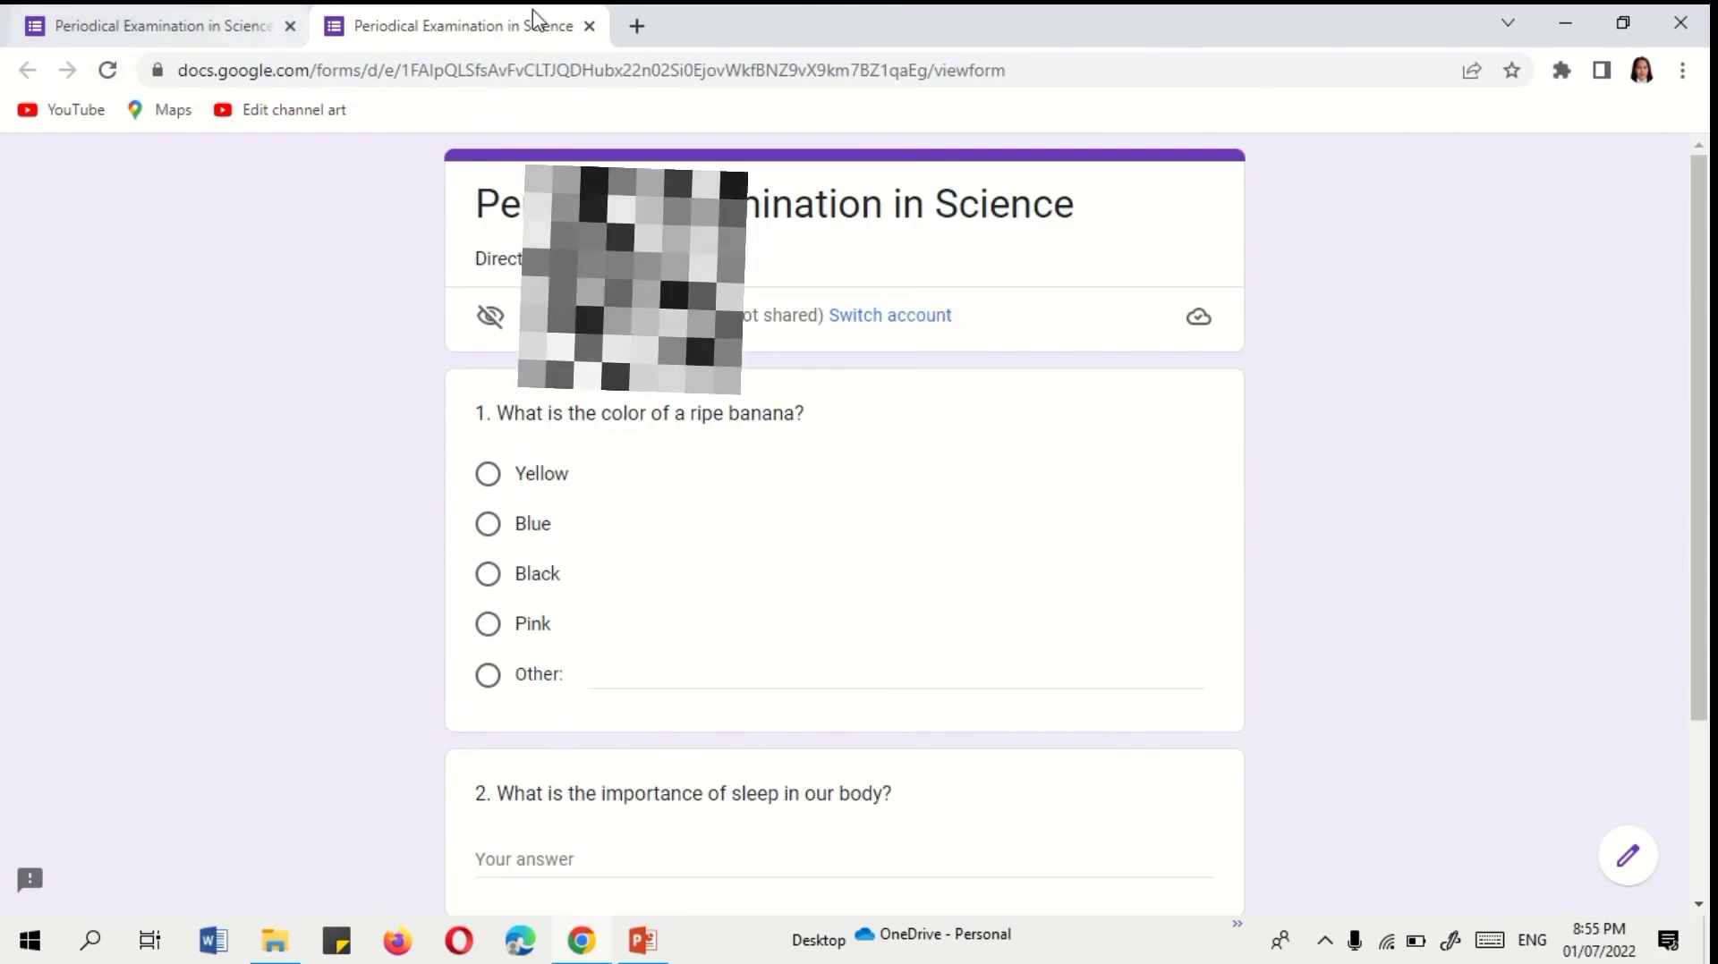
- Close the form preview and the theme options, and look through the form's additional actions
{"action": "left_click", "coordinate": [590, 26]}
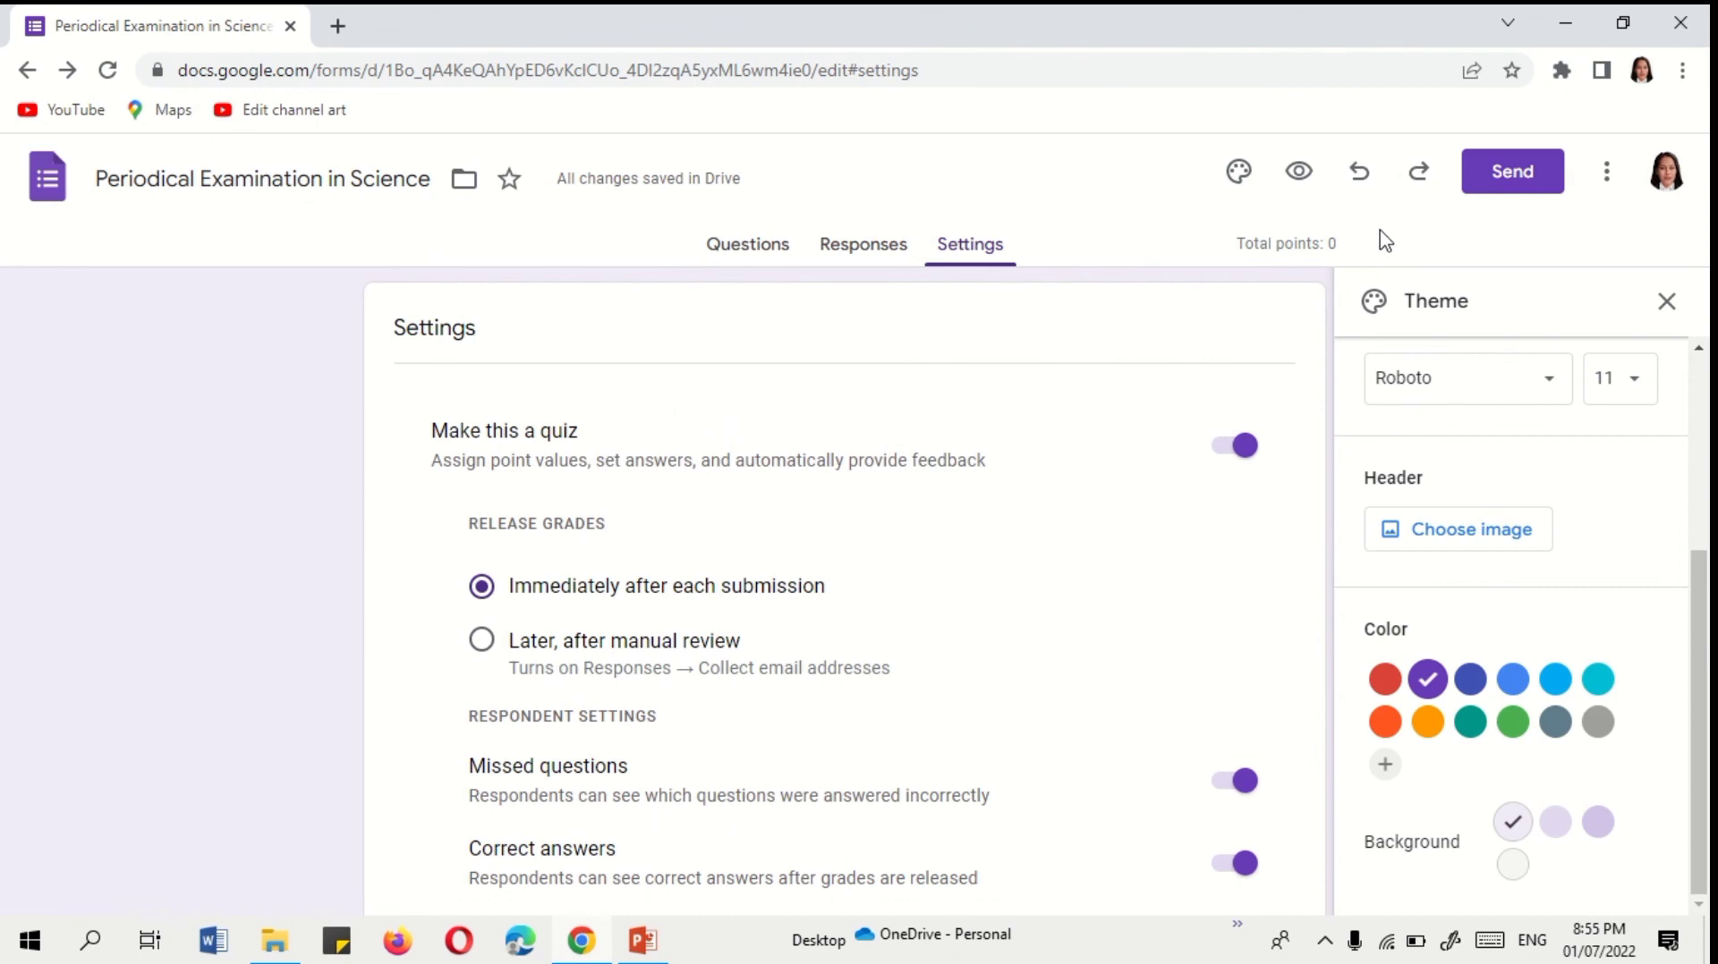
{"action": "left_click", "coordinate": [1665, 298]}
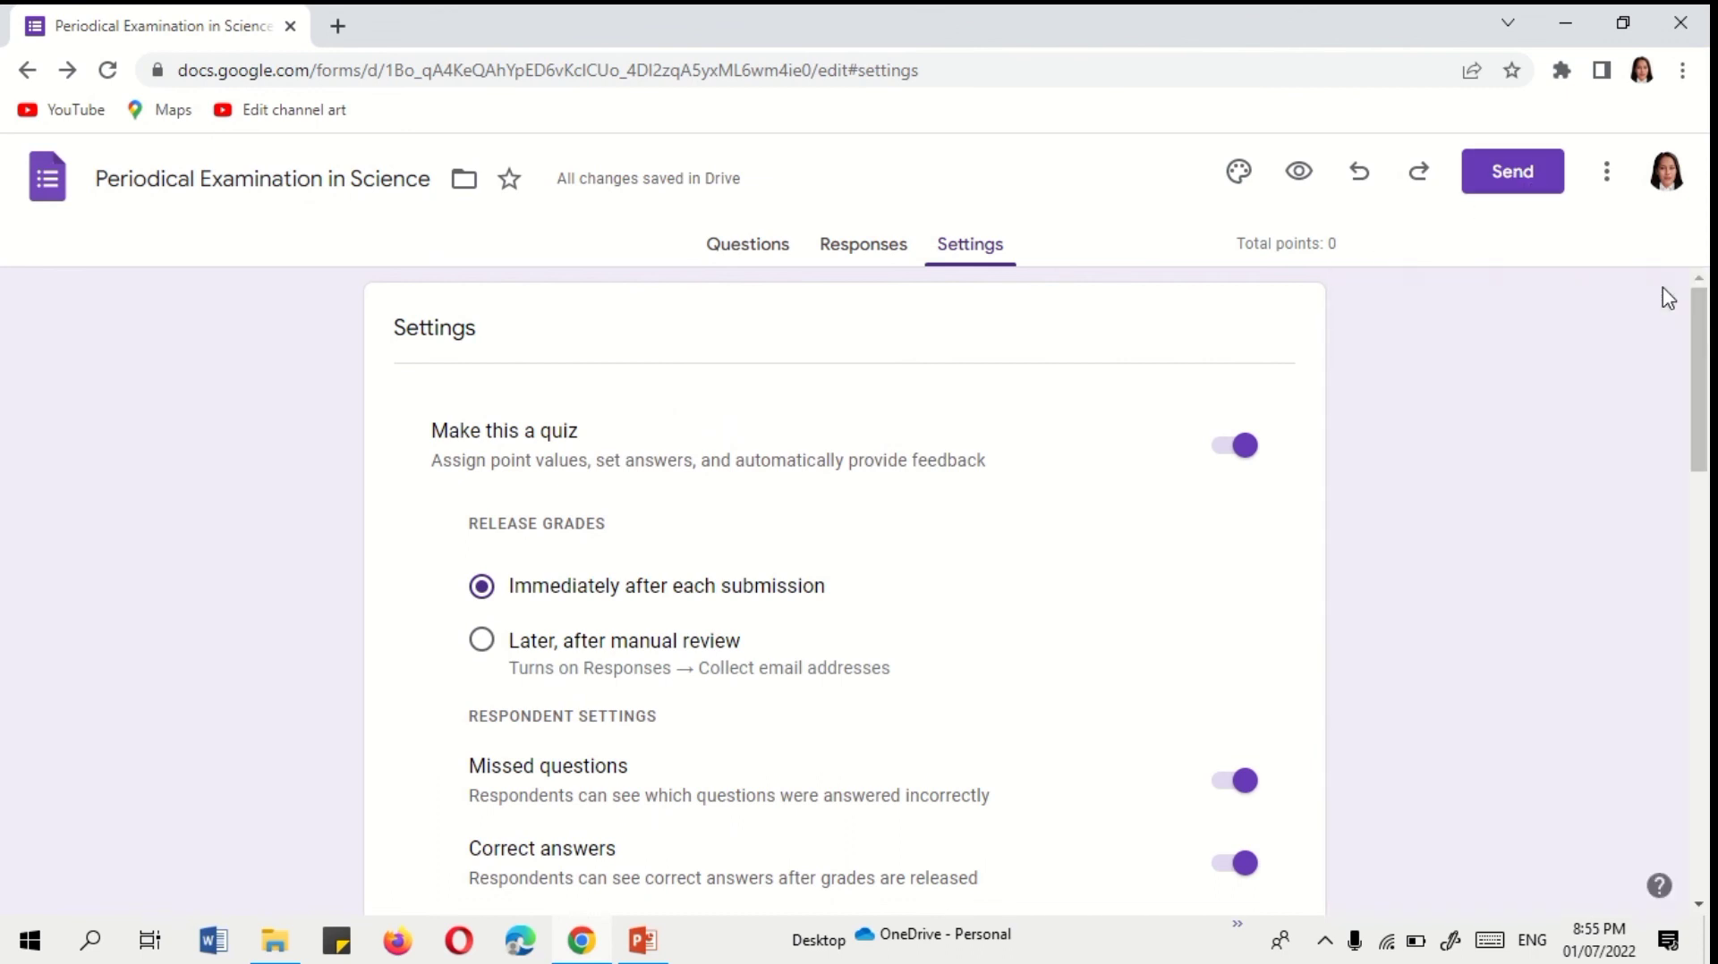
{"action": "left_click", "coordinate": [1609, 171]}
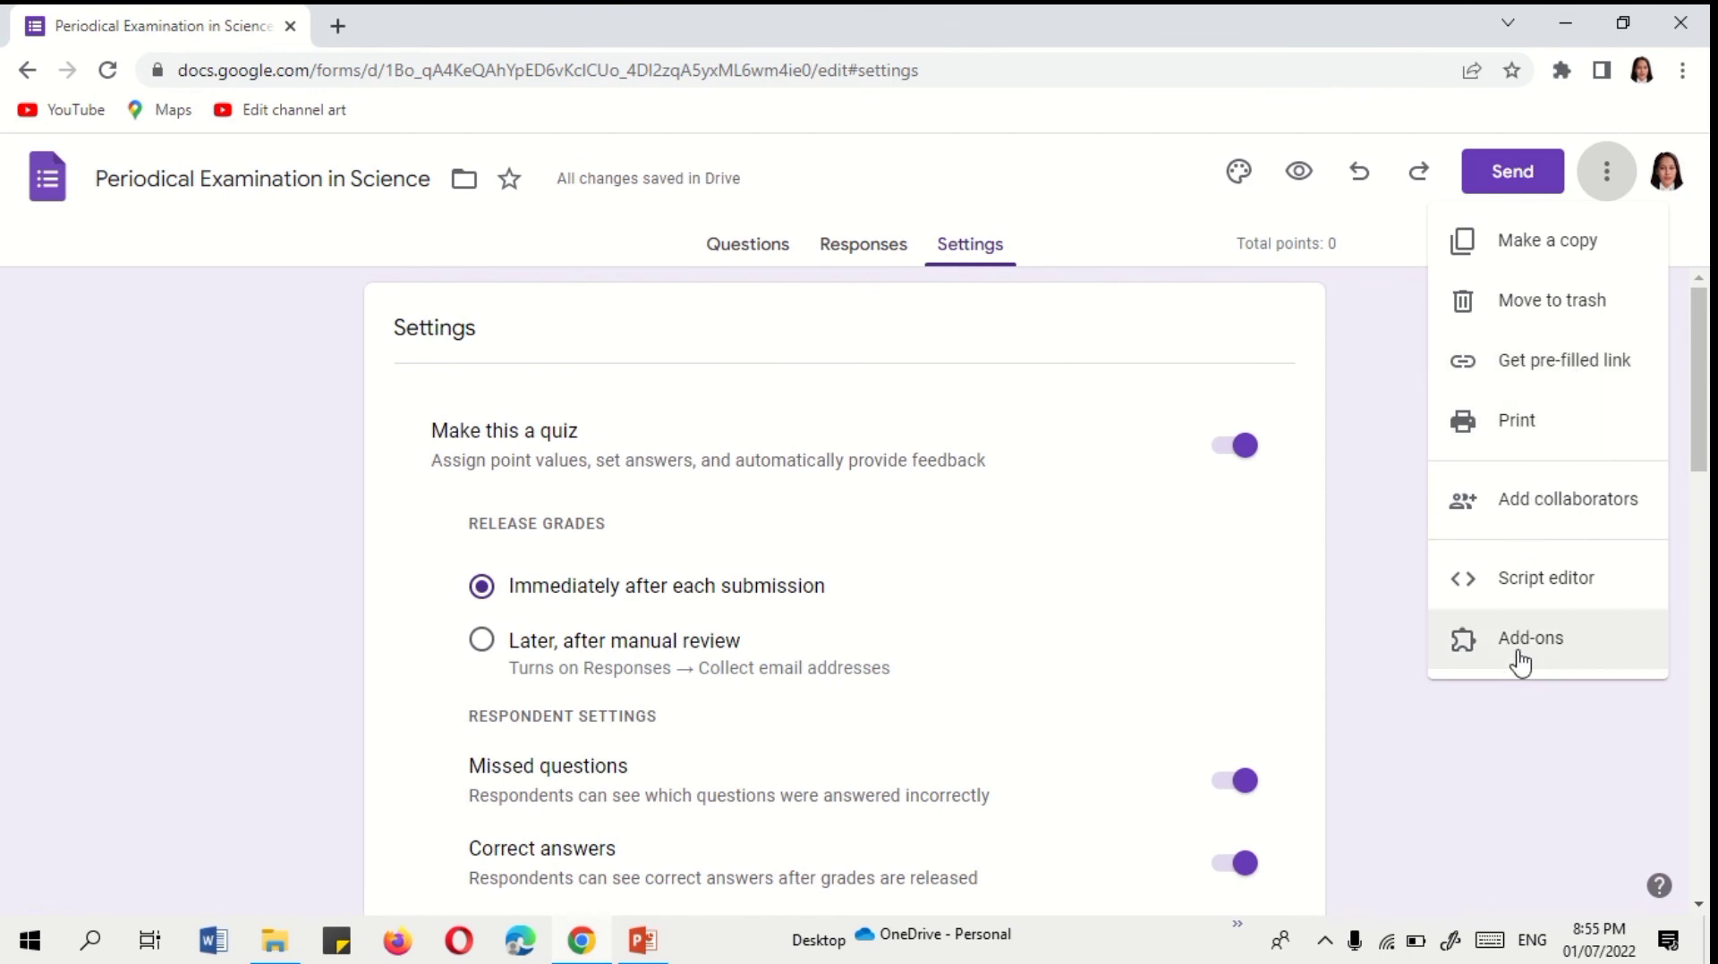
{"action": "left_click", "coordinate": [1511, 179]}
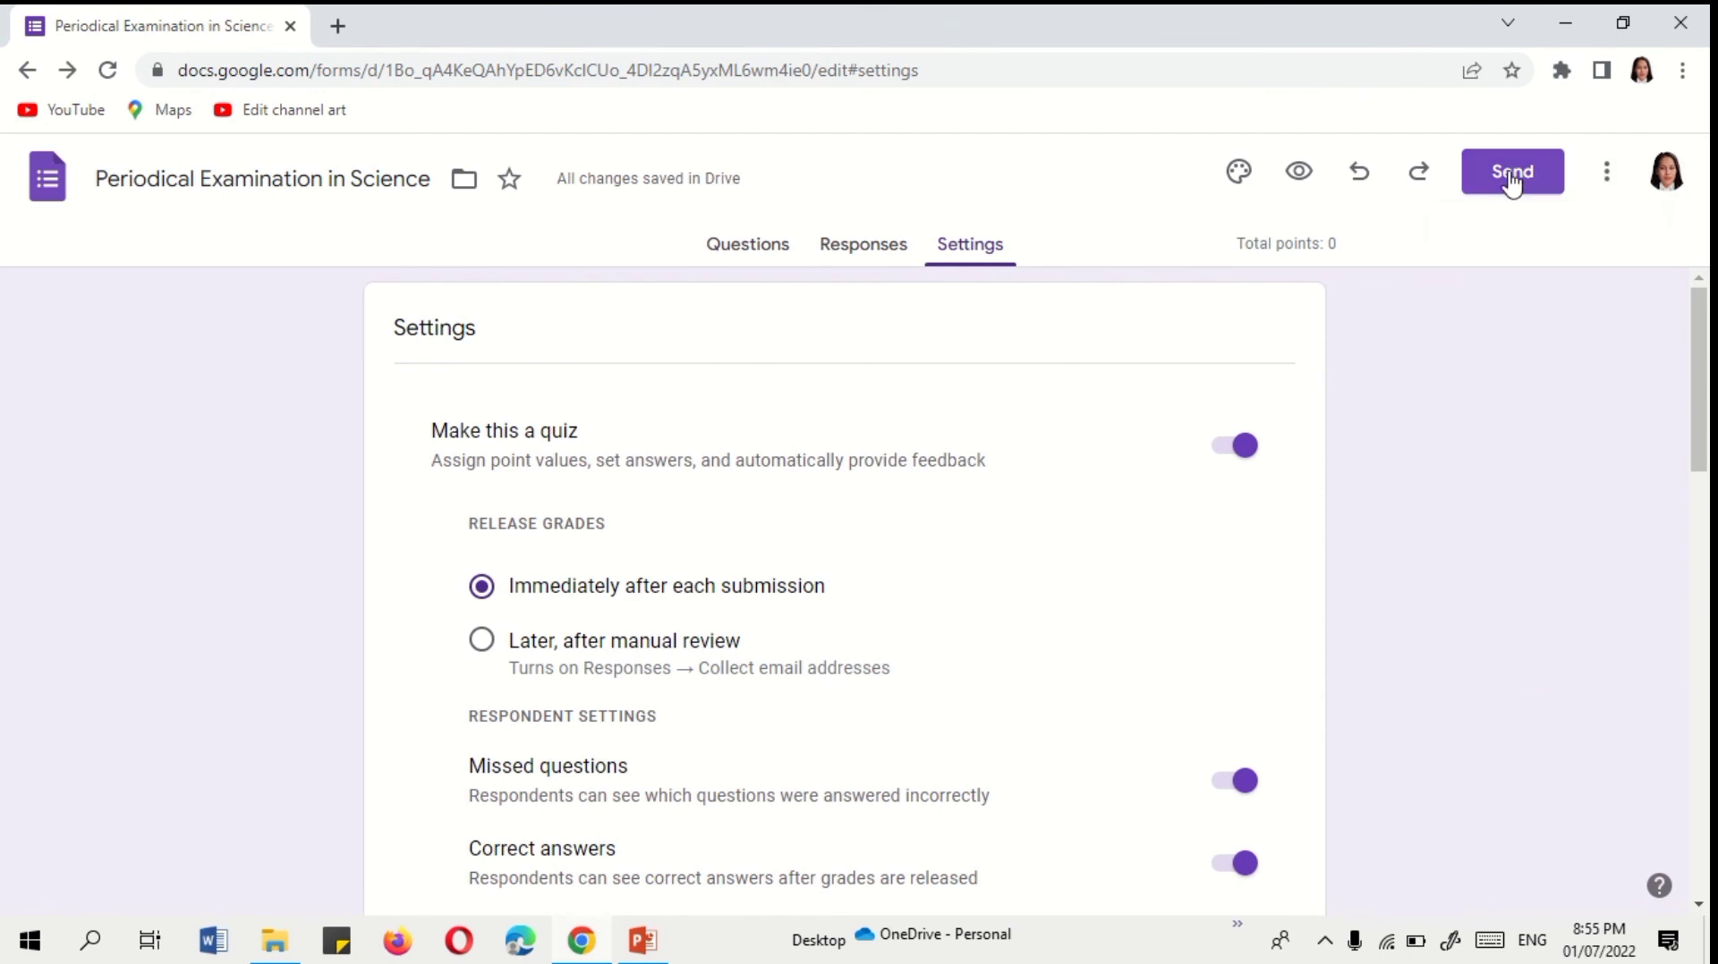
- Review the email sending options for the form, and copy its shareable link without shortening the URL
{"action": "left_click", "coordinate": [1513, 175]}
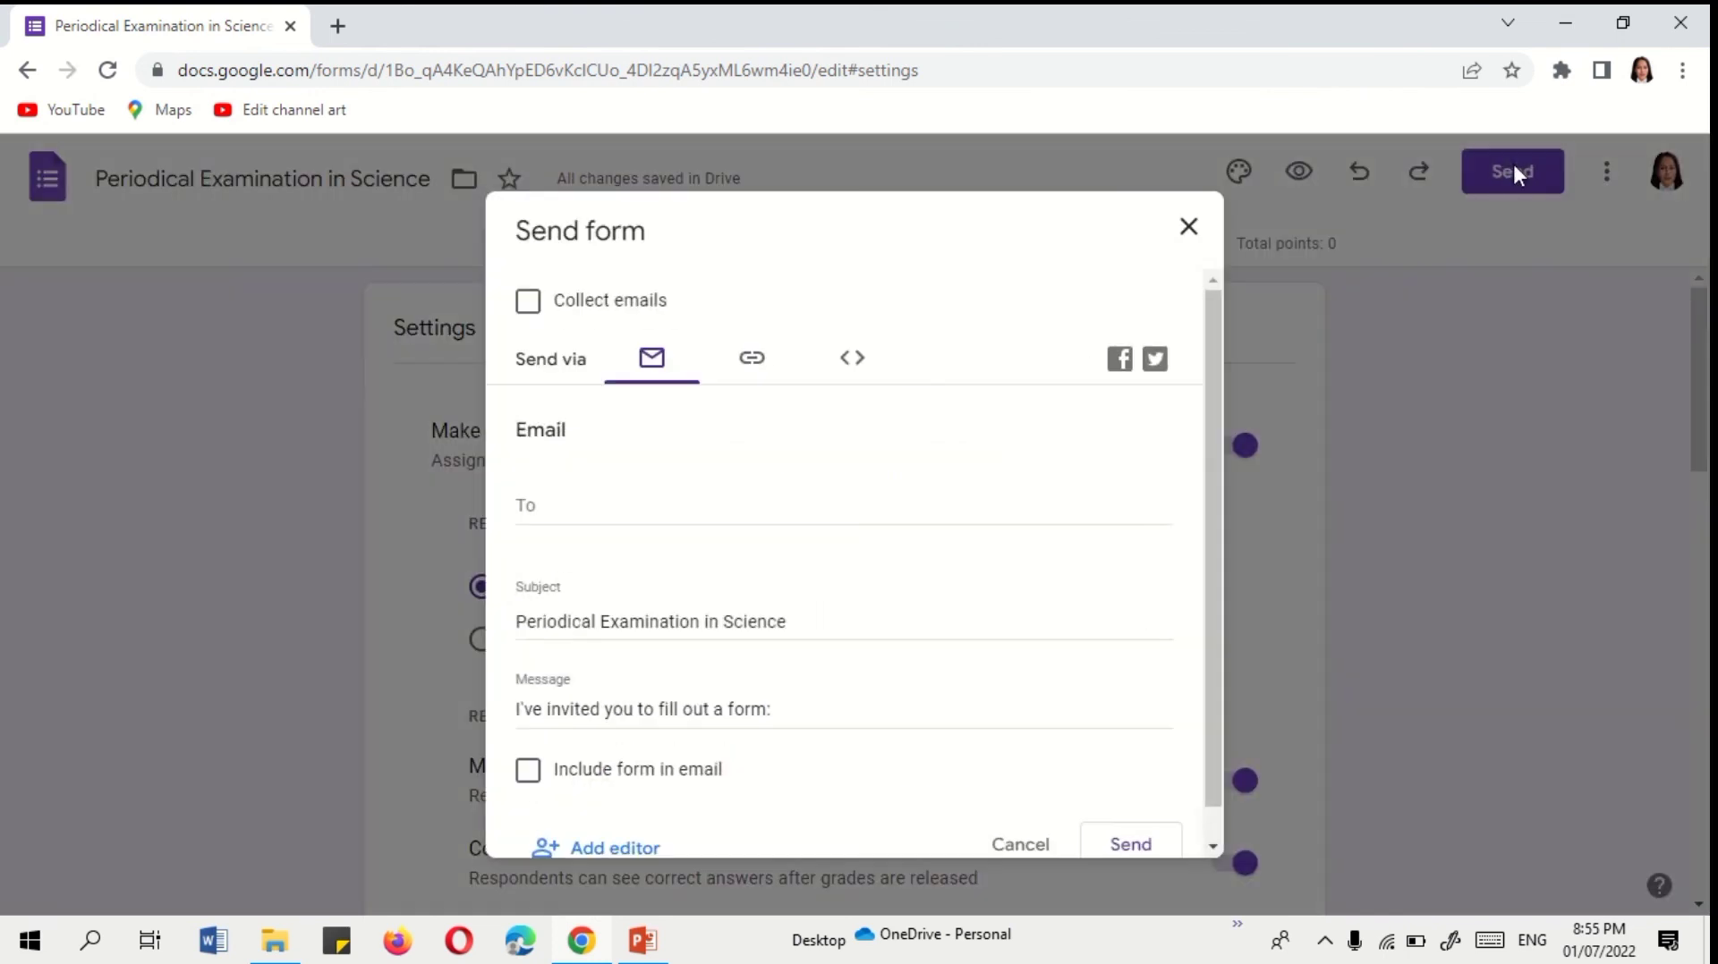
{"action": "scroll", "coordinate": [731, 593], "scroll_direction": "down", "scroll_amount": 1}
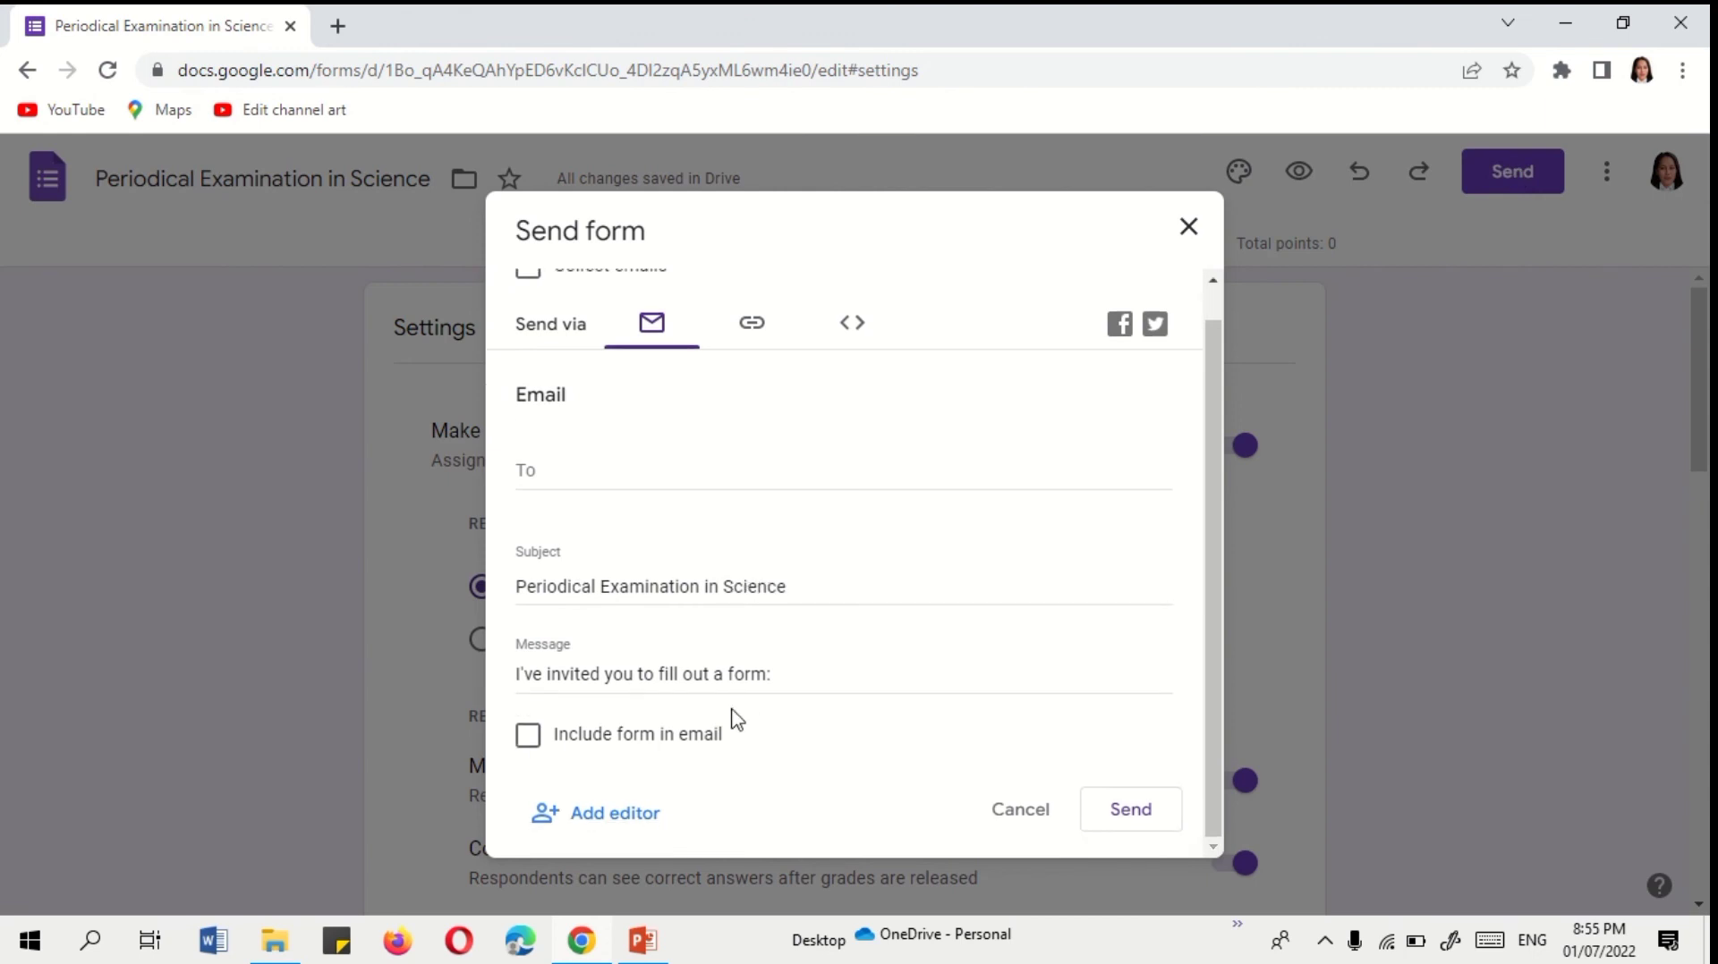
{"action": "left_click", "coordinate": [754, 329]}
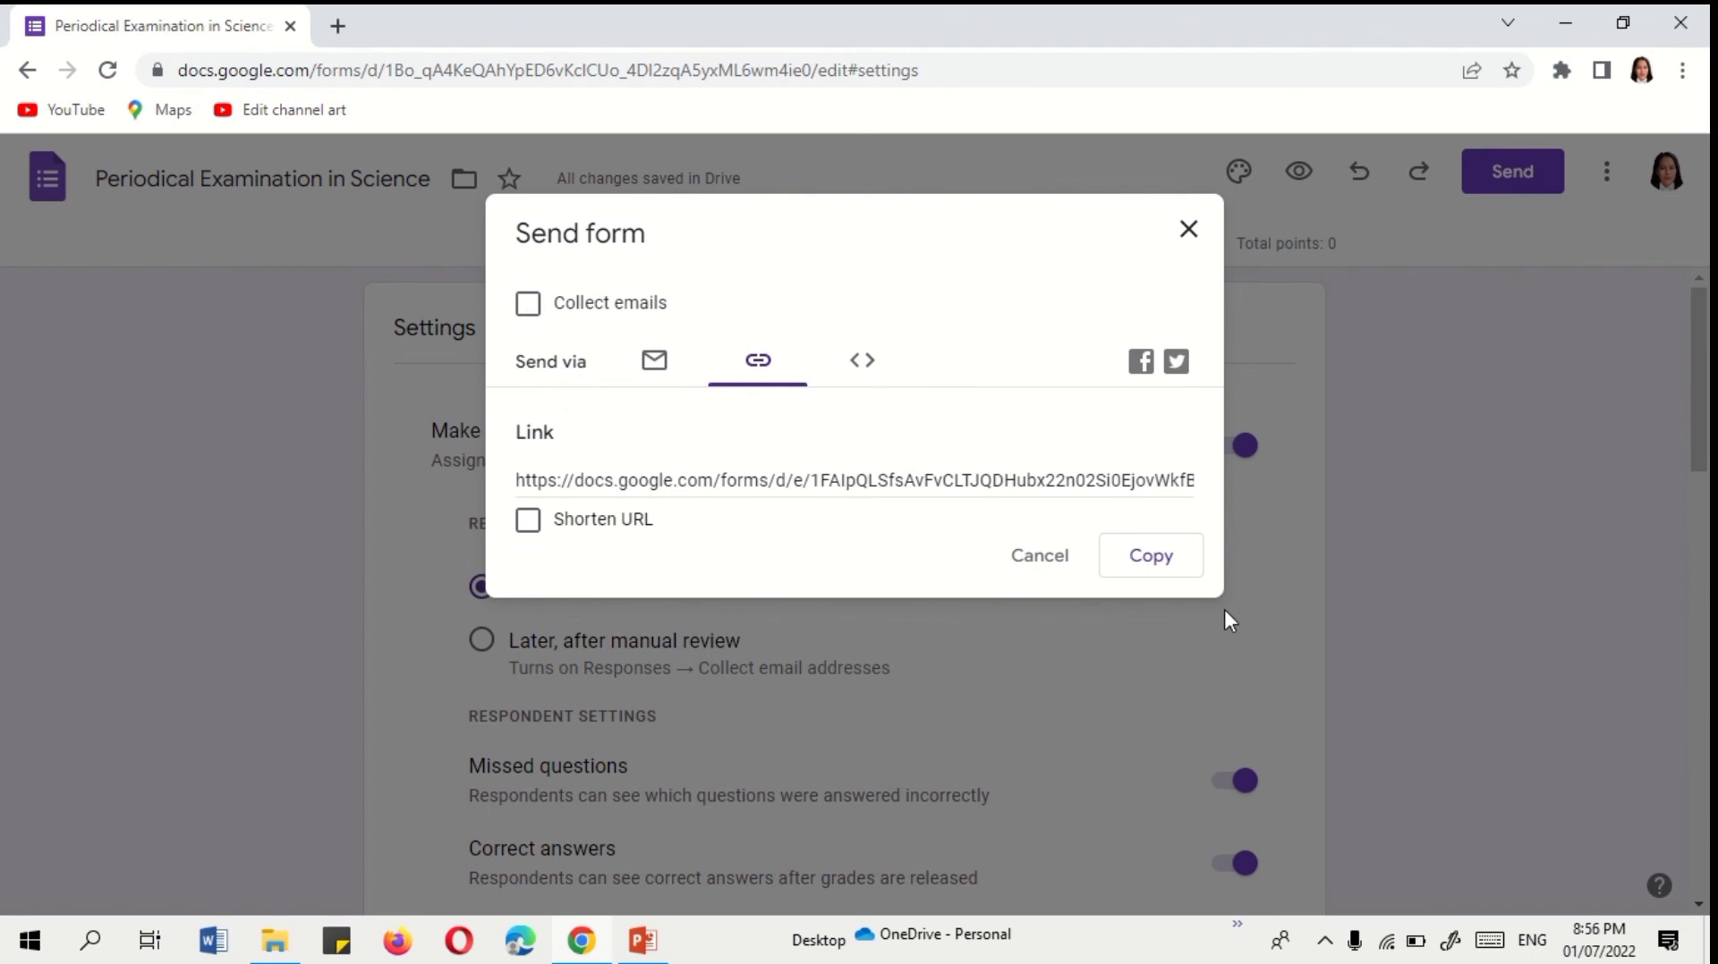
{"action": "left_click", "coordinate": [1162, 562]}
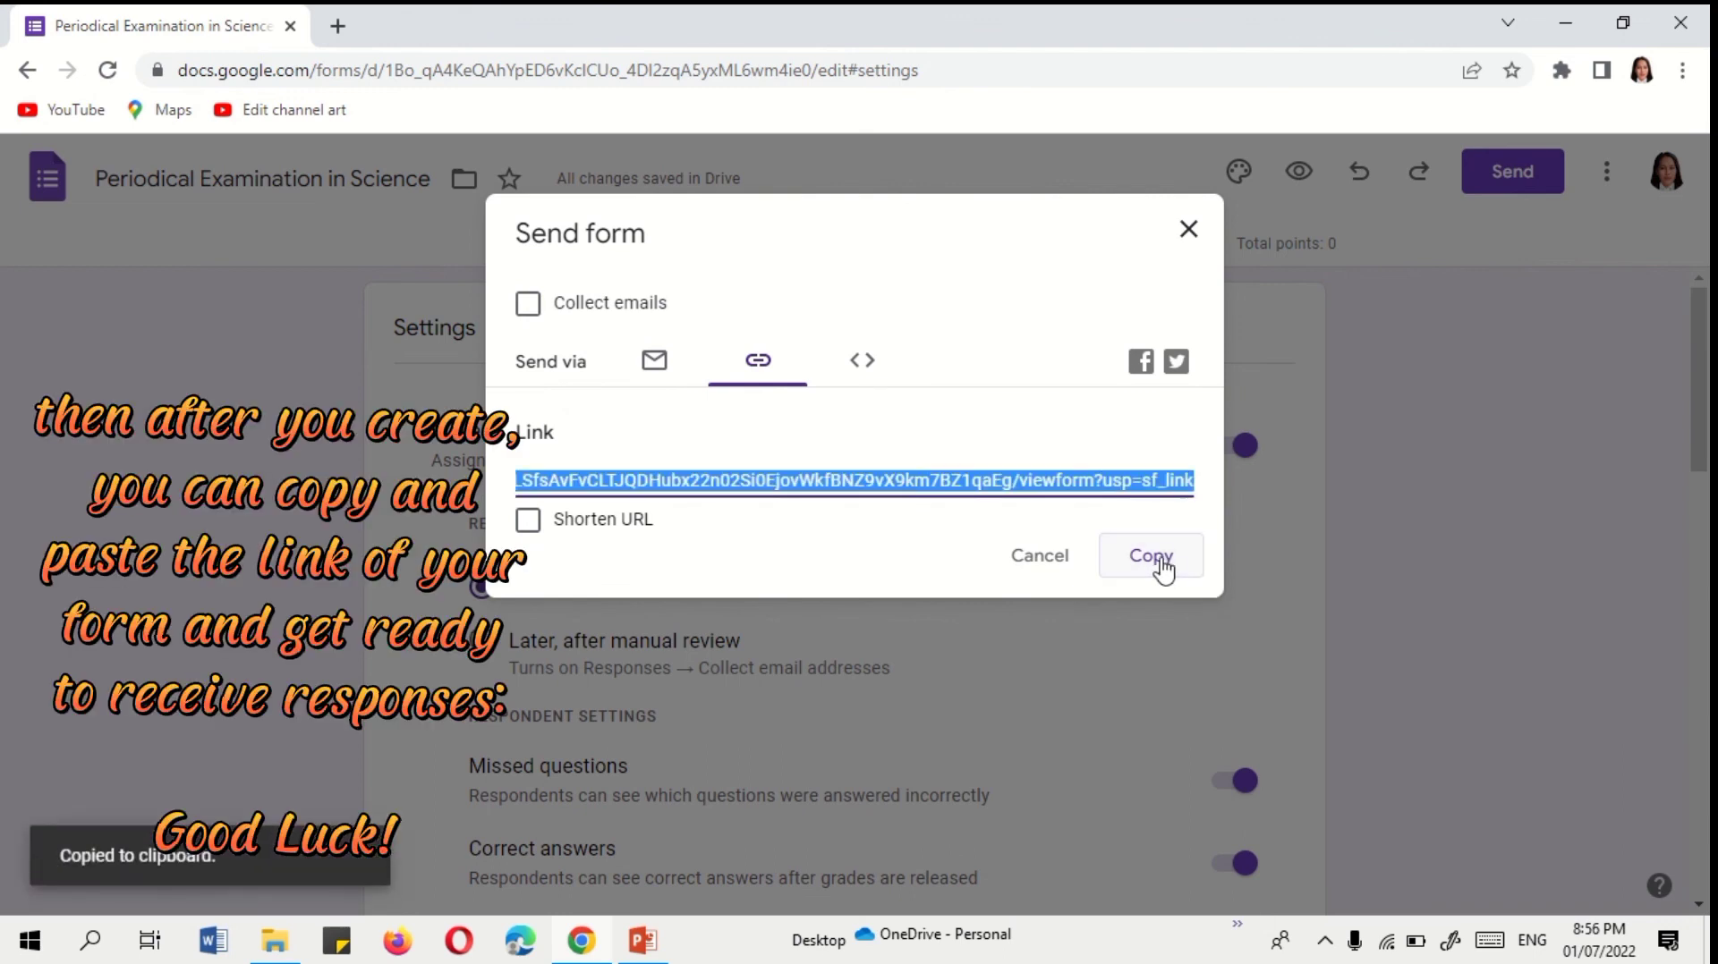